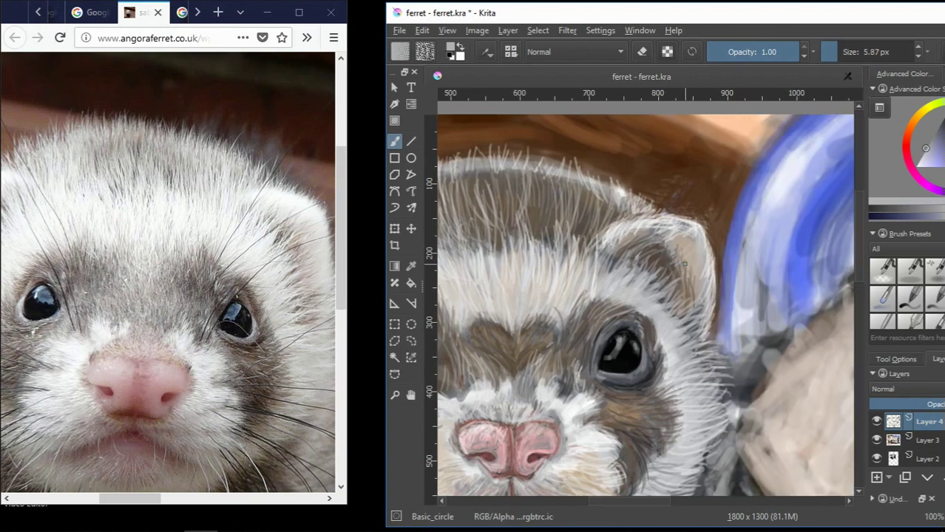
Choose a light fur tone in the Advanced Color Selector, sampling from the ferret's ear
{"action": "scroll", "coordinate": [731, 324], "scroll_direction": "up", "scroll_amount": 3}
{"action": "left_click", "coordinate": [739, 286], "text": "ctrl"}
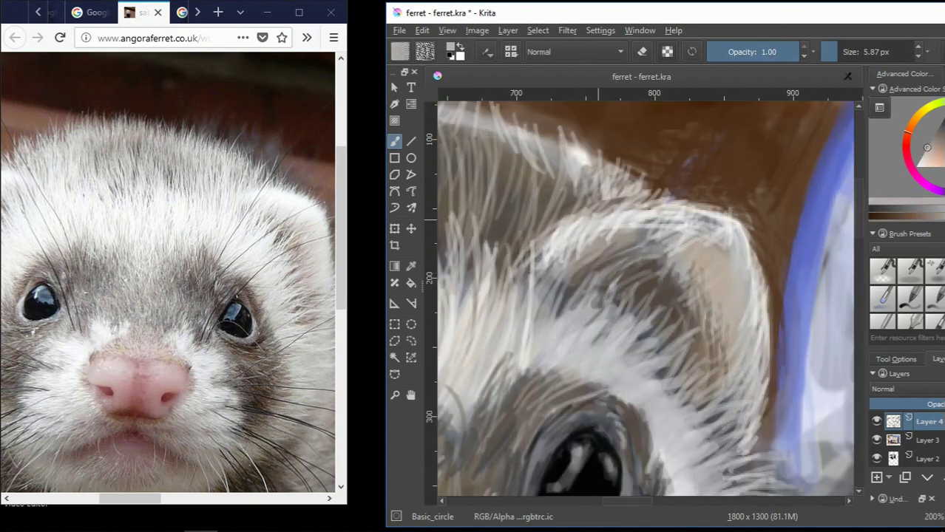
{"action": "left_click", "coordinate": [647, 287], "text": "ctrl"}
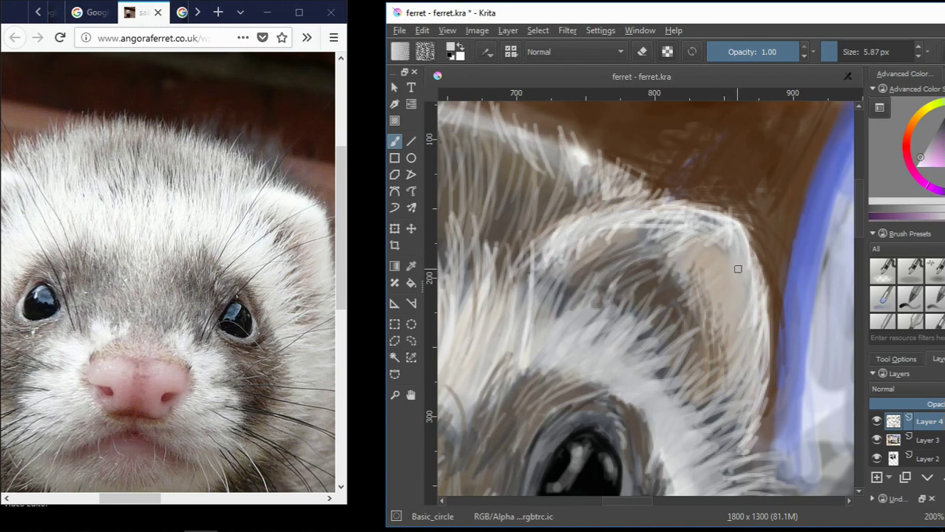
{"action": "left_click", "coordinate": [677, 261], "text": "ctrl"}
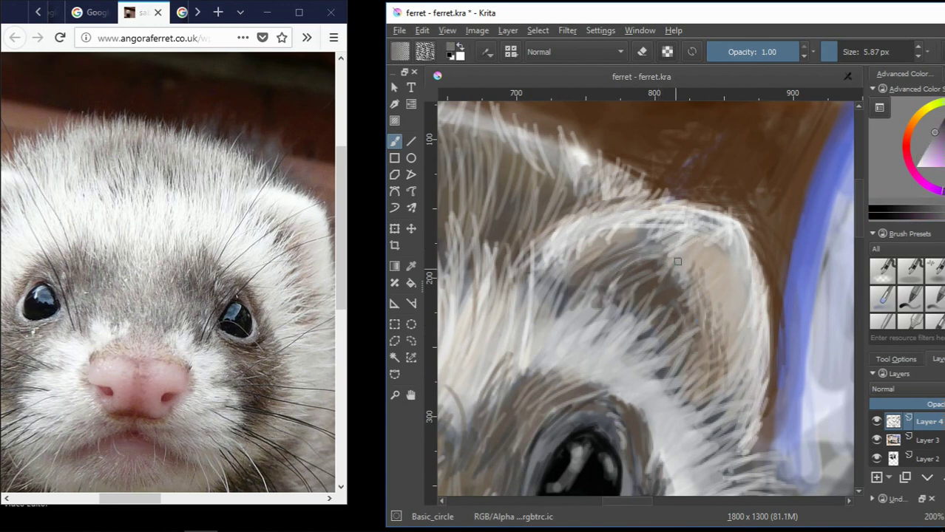
{"action": "left_click", "coordinate": [679, 263], "text": "ctrl"}
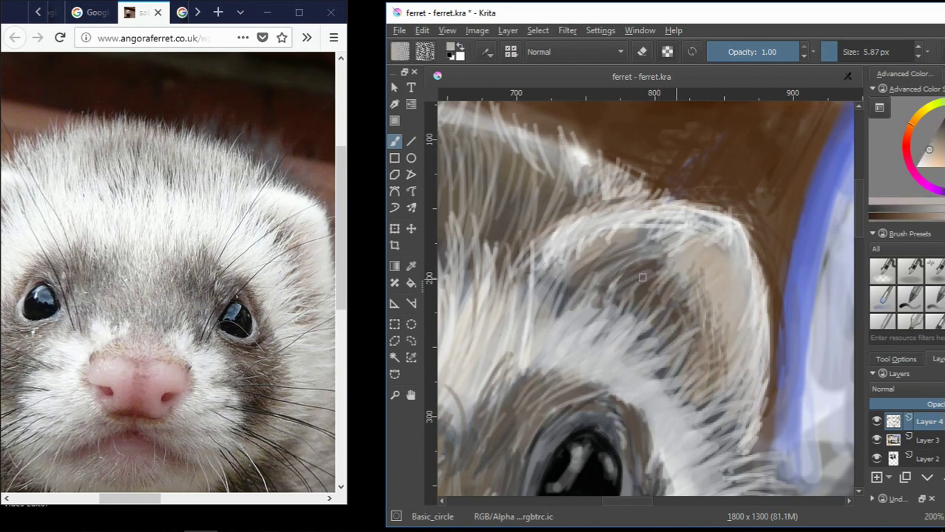
{"action": "key", "text": "minus"}
{"action": "left_click", "coordinate": [627, 264], "text": "ctrl"}
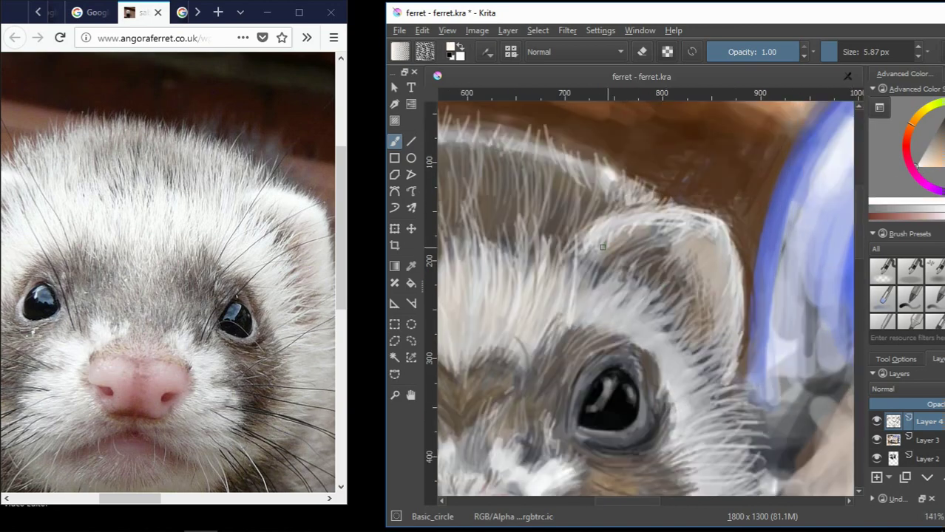
Paint pale fur strokes along the right ear rim and dab some near the eye corner
{"action": "left_click_drag", "start_coordinate": [603, 247], "coordinate": [692, 223]}
{"action": "mouse_move", "coordinate": [740, 273]}
{"action": "left_mouse_down"}
{"action": "mouse_move", "coordinate": [721, 377]}
{"action": "mouse_move", "coordinate": [693, 352]}
{"action": "left_mouse_up"}
{"action": "left_click", "coordinate": [718, 377], "text": "ctrl"}
{"action": "left_click", "coordinate": [687, 354], "text": "ctrl"}
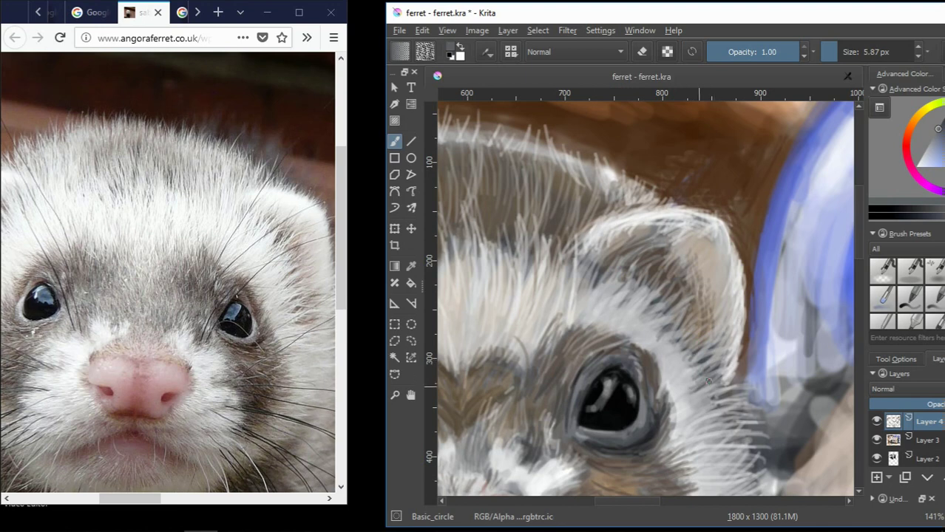
Try new painting colours: a dark brown, then light and darker grey-blue tones
{"action": "left_click", "coordinate": [666, 367], "text": "ctrl"}
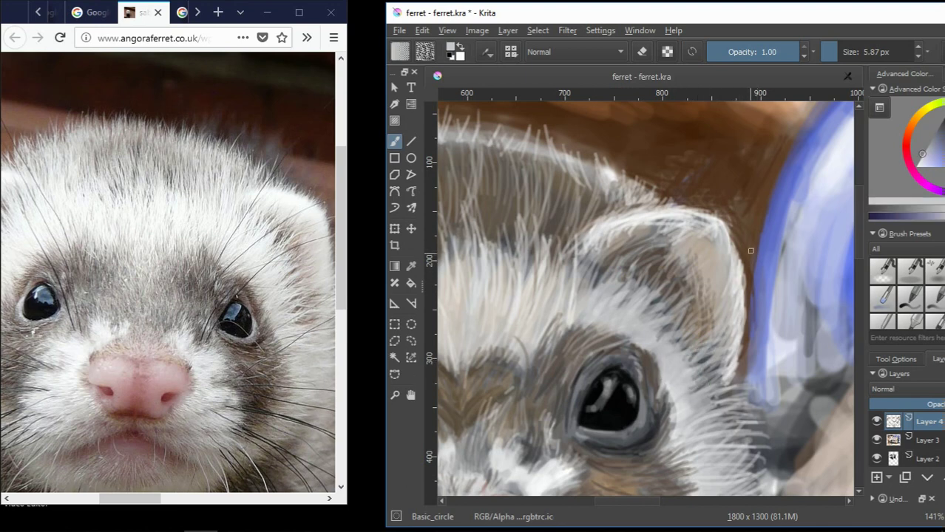
{"action": "left_click", "coordinate": [751, 250], "text": "ctrl"}
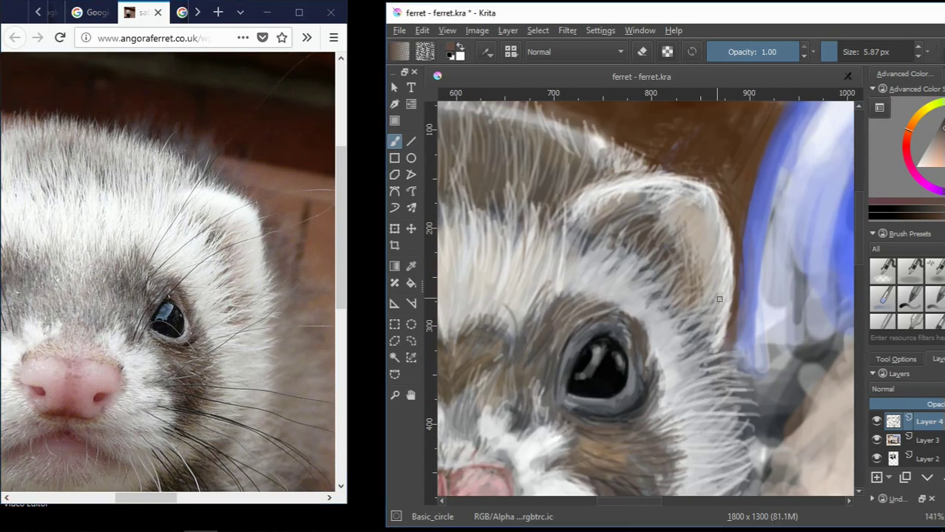
{"action": "scroll", "coordinate": [725, 359], "scroll_direction": "down", "scroll_amount": 1}
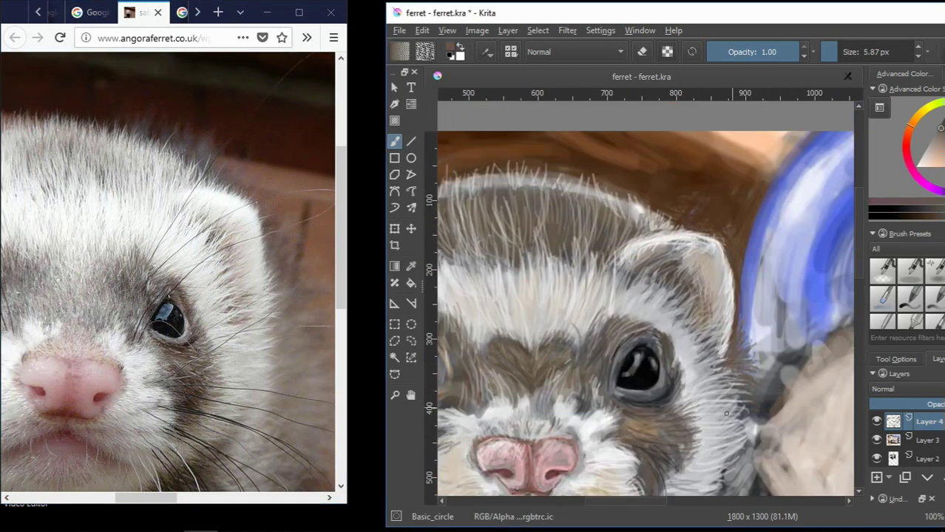
{"action": "left_click", "coordinate": [725, 353], "text": "ctrl"}
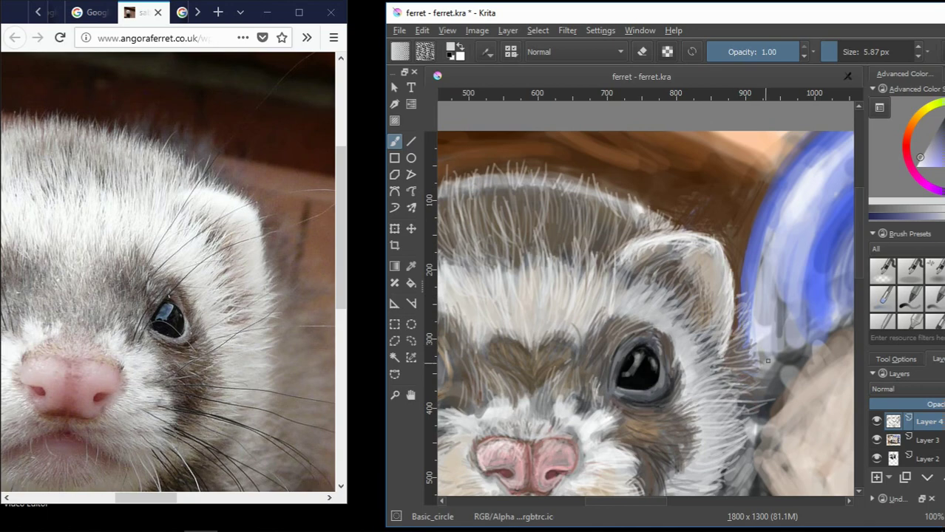
{"action": "scroll", "coordinate": [768, 361], "scroll_direction": "down", "scroll_amount": 1}
{"action": "left_click", "coordinate": [738, 333], "text": "ctrl"}
{"action": "left_click", "coordinate": [734, 330], "text": "ctrl"}
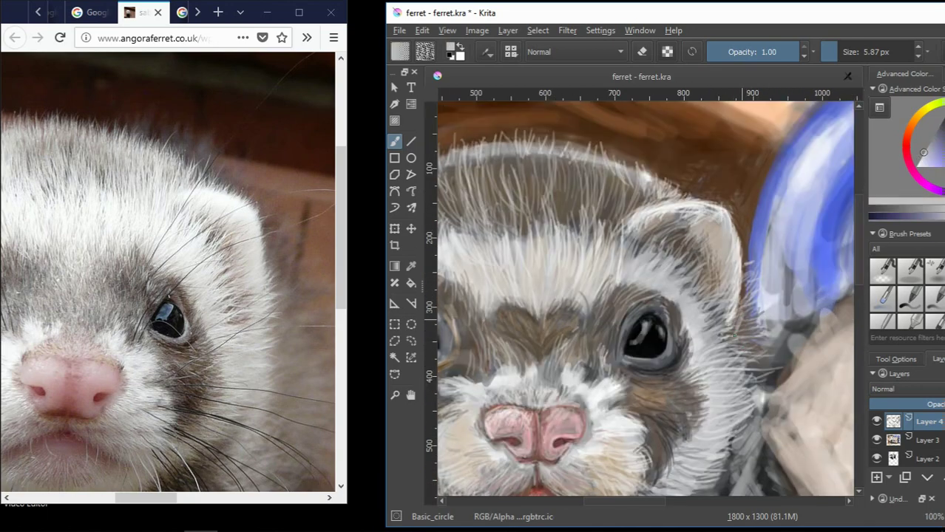
{"action": "scroll", "coordinate": [740, 342], "scroll_direction": "up", "scroll_amount": 1}
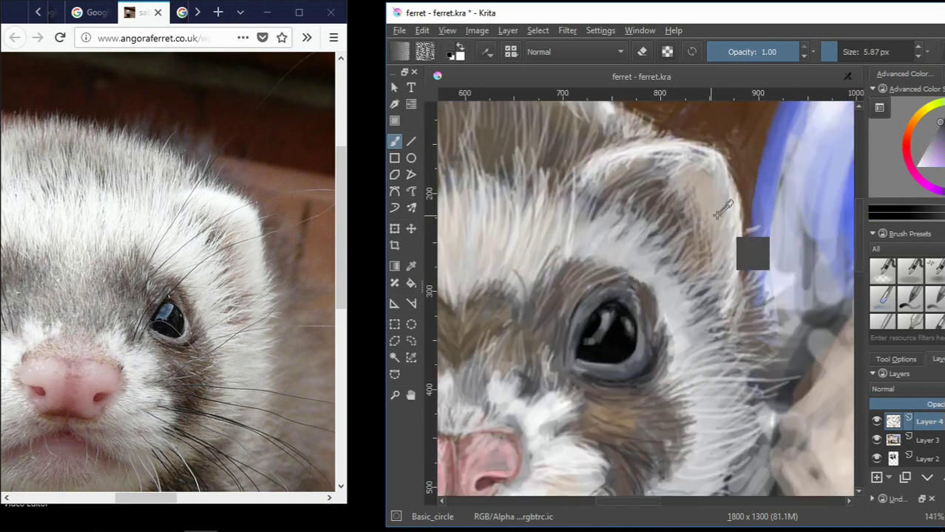
Pick and fine-tune a light fur colour while zooming in on the head
{"action": "left_click", "coordinate": [739, 267], "text": "ctrl"}
{"action": "scroll", "coordinate": [665, 251], "scroll_direction": "down", "scroll_amount": 1}
{"action": "scroll", "coordinate": [650, 244], "scroll_direction": "down", "scroll_amount": 1}
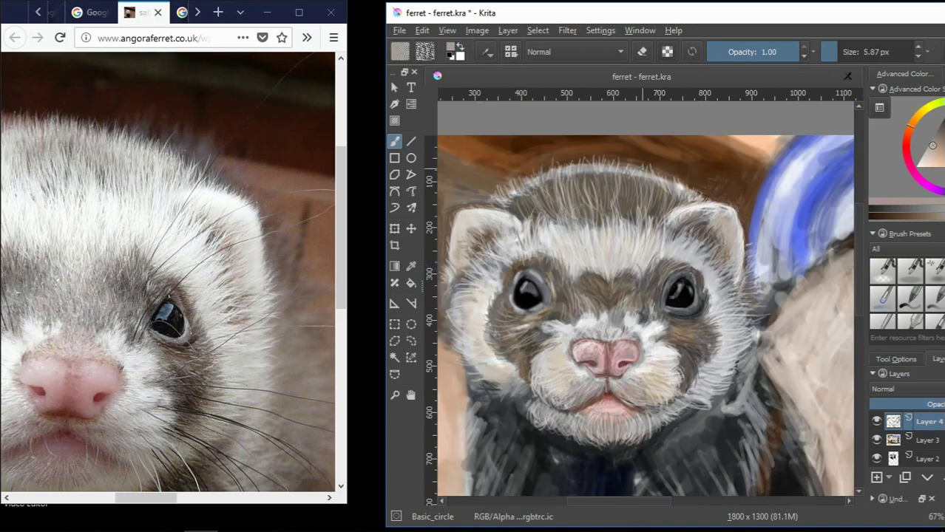
{"action": "scroll", "coordinate": [632, 231], "scroll_direction": "up", "scroll_amount": 3}
{"action": "left_click", "coordinate": [659, 211], "text": "ctrl"}
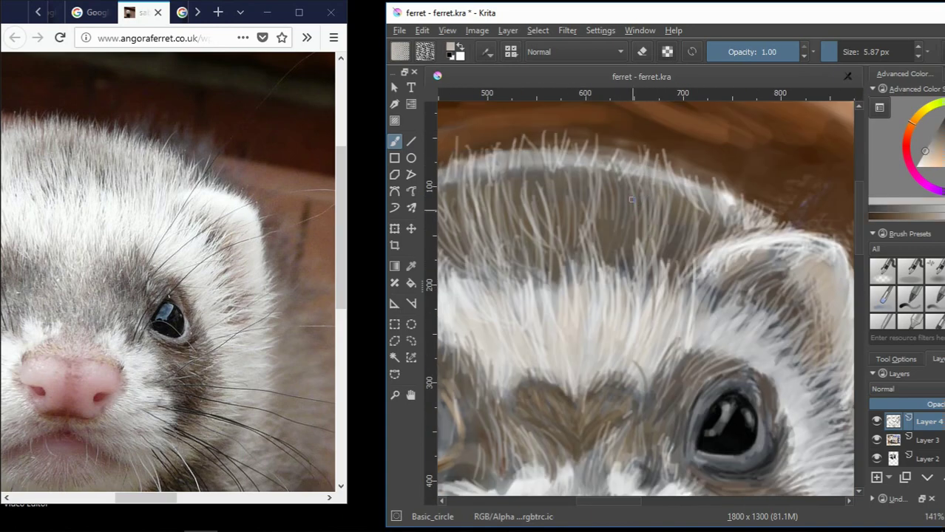
{"action": "scroll", "coordinate": [603, 192], "scroll_direction": "down", "scroll_amount": 1}
{"action": "scroll", "coordinate": [517, 170], "scroll_direction": "down", "scroll_amount": 1}
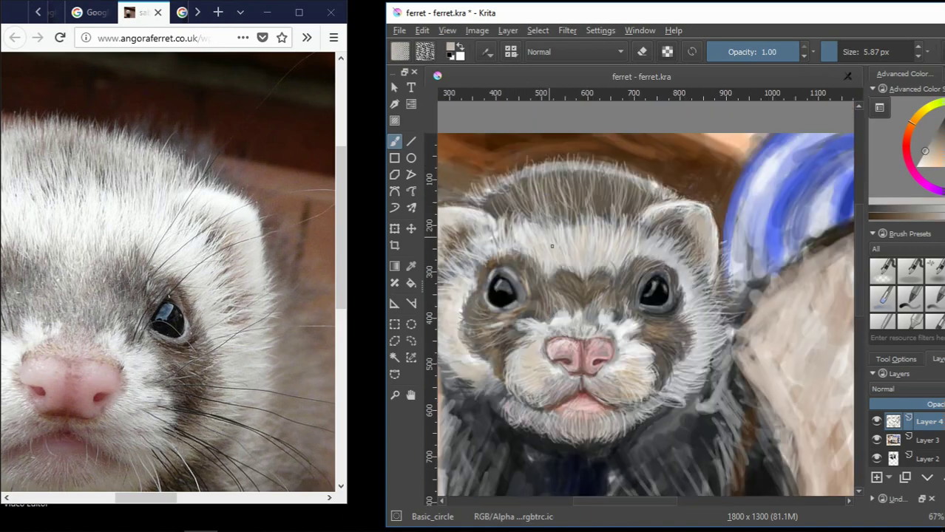
{"action": "scroll", "coordinate": [488, 163], "scroll_direction": "up", "scroll_amount": 1}
{"action": "left_click", "coordinate": [487, 163], "text": "ctrl"}
Brush six short pale fur strokes across the crown of the ferret's head
{"action": "left_click_drag", "start_coordinate": [502, 198], "coordinate": [500, 158]}
{"action": "left_click_drag", "start_coordinate": [509, 189], "coordinate": [511, 154]}
{"action": "left_click_drag", "start_coordinate": [544, 175], "coordinate": [542, 143]}
{"action": "left_click_drag", "start_coordinate": [606, 179], "coordinate": [605, 163]}
{"action": "left_click_drag", "start_coordinate": [627, 175], "coordinate": [625, 149]}
{"action": "left_click_drag", "start_coordinate": [645, 194], "coordinate": [647, 159]}
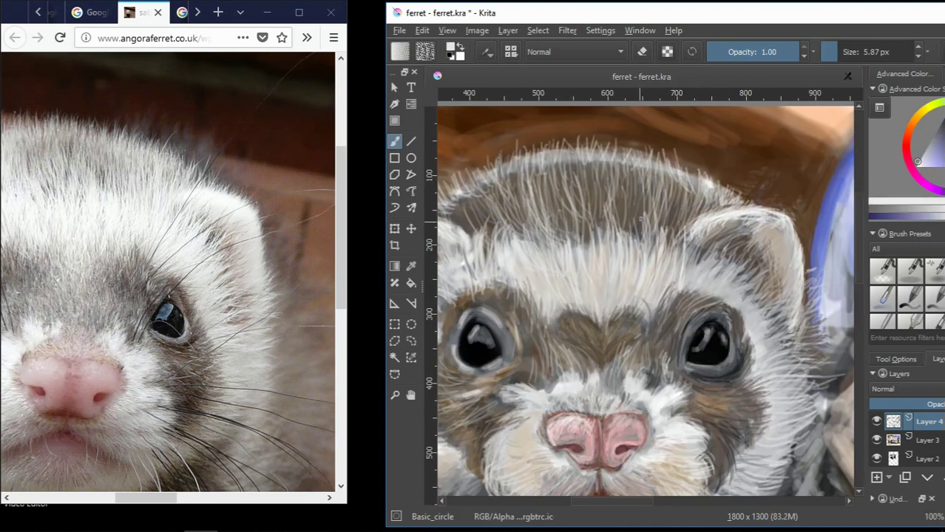
{"action": "scroll", "coordinate": [640, 219], "scroll_direction": "down", "scroll_amount": 2}
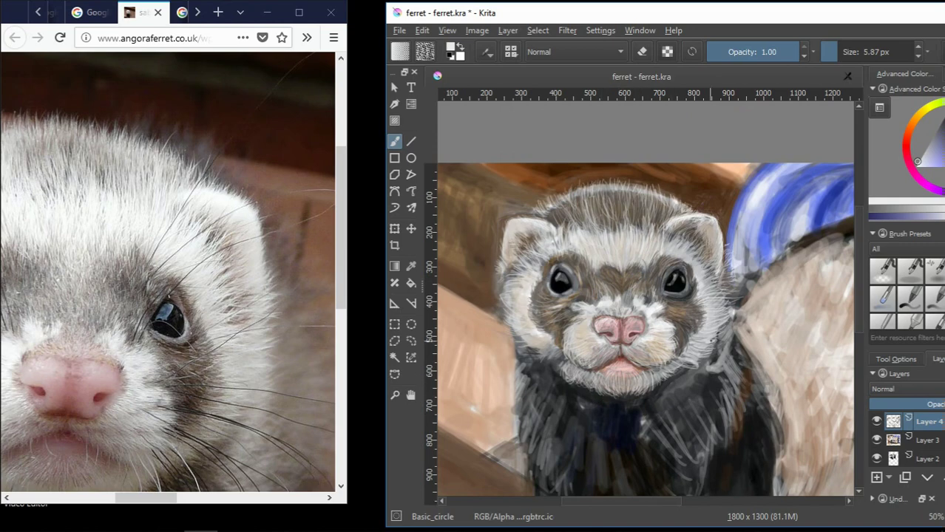
{"action": "scroll", "coordinate": [714, 340], "scroll_direction": "up", "scroll_amount": 1}
{"action": "scroll", "coordinate": [717, 374], "scroll_direction": "up", "scroll_amount": 1}
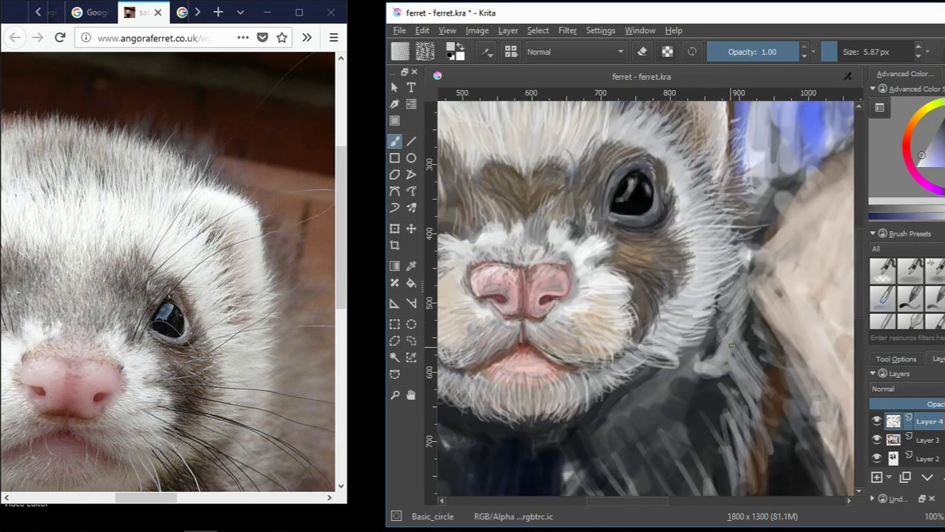
{"action": "scroll", "coordinate": [730, 345], "scroll_direction": "down", "scroll_amount": 2}
{"action": "scroll", "coordinate": [740, 362], "scroll_direction": "up", "scroll_amount": 1}
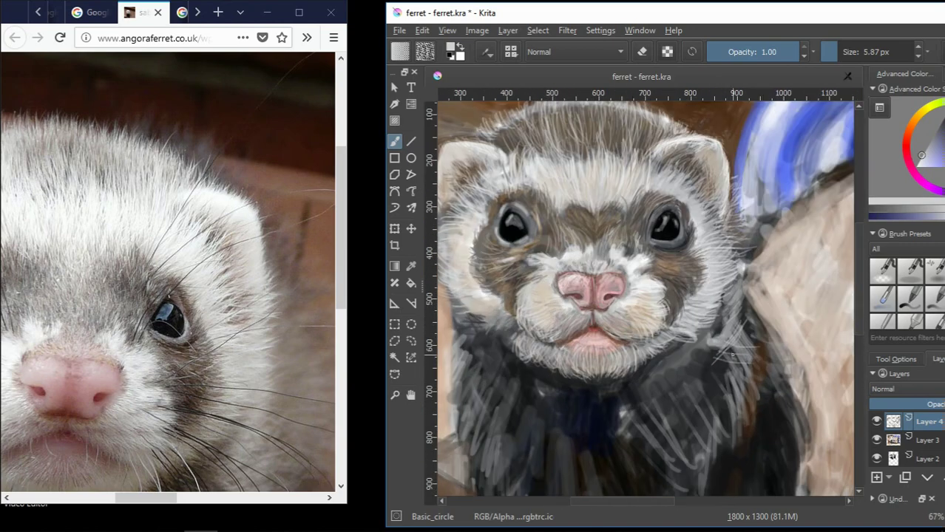
{"action": "scroll", "coordinate": [732, 355], "scroll_direction": "down", "scroll_amount": 1}
{"action": "scroll", "coordinate": [732, 356], "scroll_direction": "down", "scroll_amount": 1}
{"action": "scroll", "coordinate": [325, 332], "scroll_direction": "down", "scroll_amount": 1}
{"action": "scroll", "coordinate": [325, 333], "scroll_direction": "down", "scroll_amount": 3}
{"action": "scroll", "coordinate": [798, 246], "scroll_direction": "up", "scroll_amount": 3}
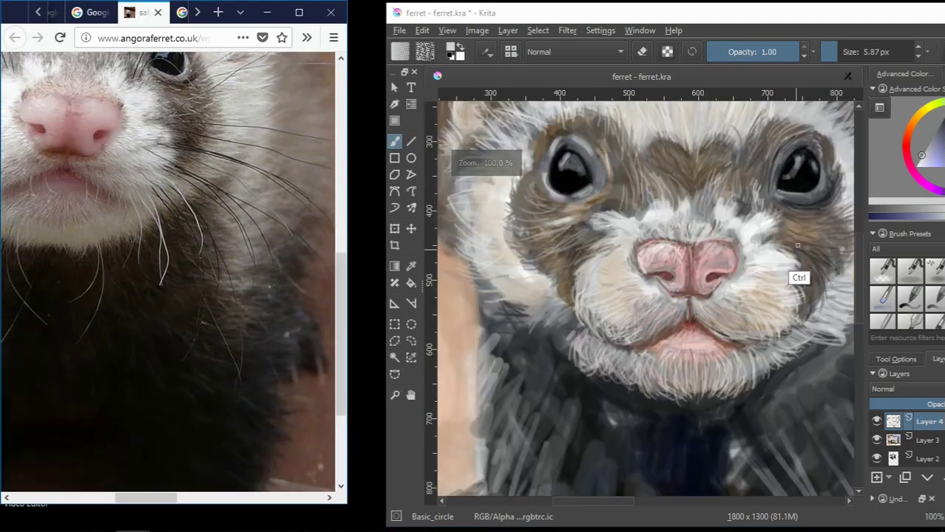
{"action": "scroll", "coordinate": [518, 375], "scroll_direction": "down", "scroll_amount": 1}
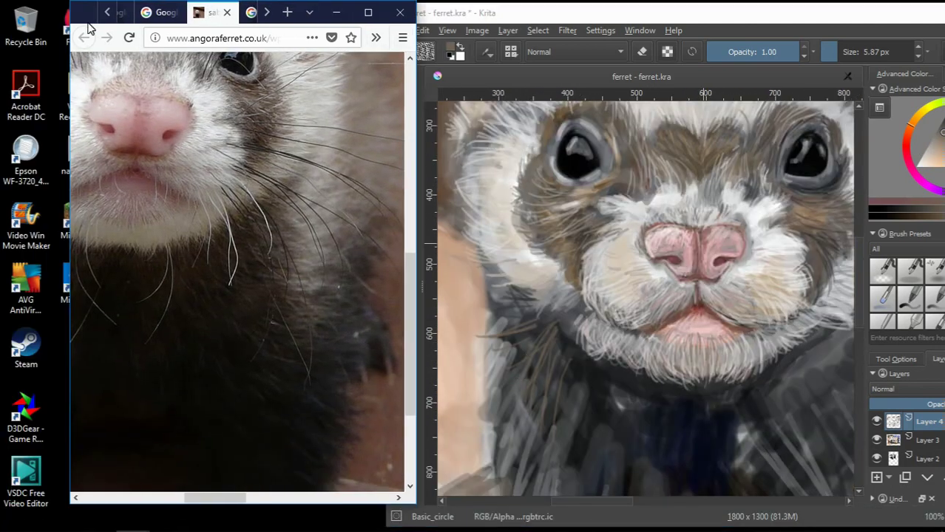
Move the reference photo aside, widen Krita, and paint dark fur on the left neck
{"action": "left_click_drag", "start_coordinate": [202, 499], "coordinate": [147, 502]}
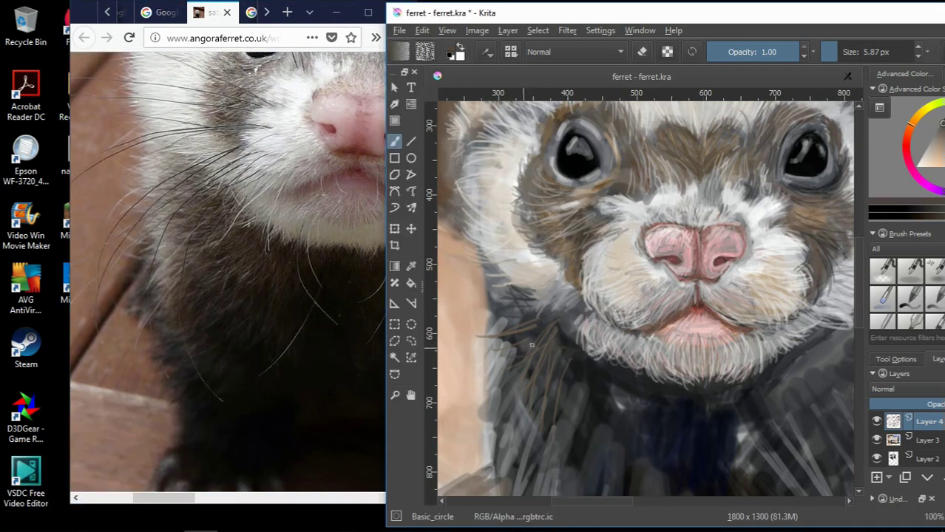
{"action": "left_click_drag", "start_coordinate": [735, 15], "coordinate": [665, 12]}
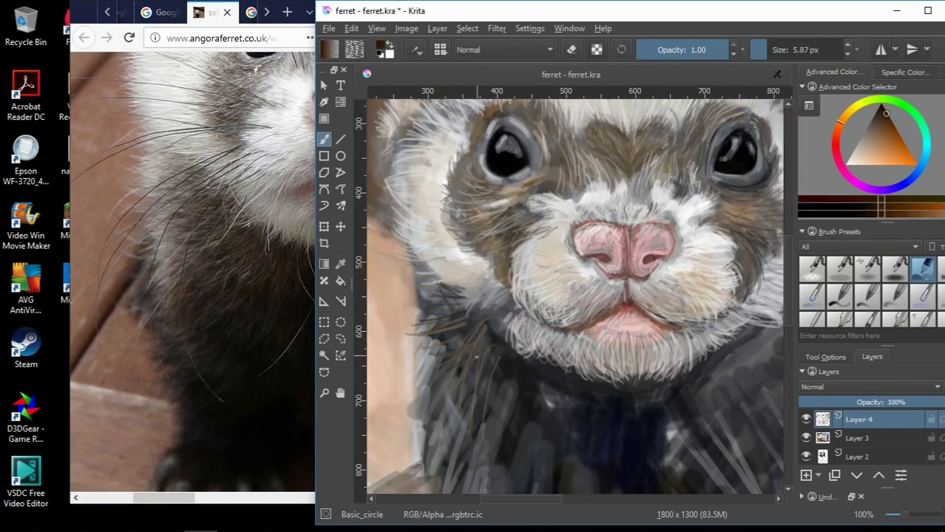
{"action": "left_click_drag", "start_coordinate": [451, 355], "coordinate": [443, 414]}
{"action": "left_click_drag", "start_coordinate": [465, 373], "coordinate": [451, 454]}
{"action": "left_click_drag", "start_coordinate": [462, 399], "coordinate": [448, 451]}
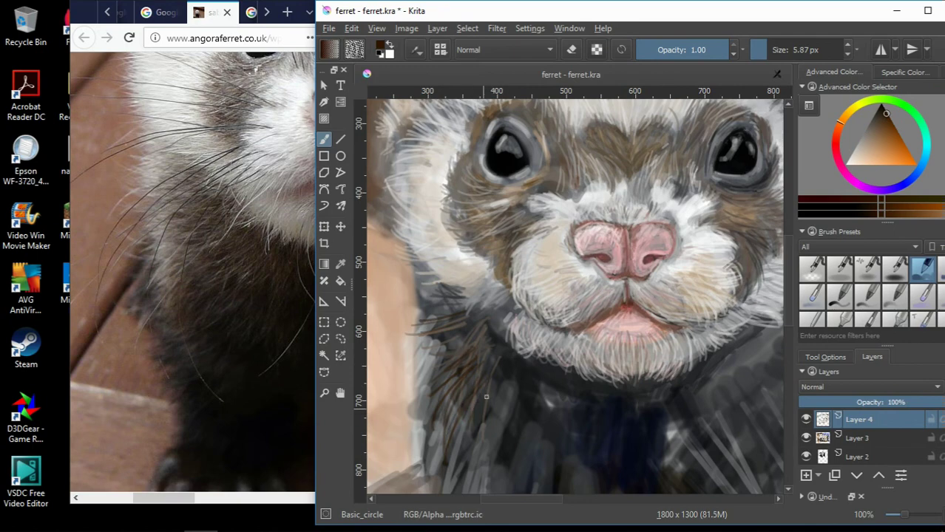
{"action": "left_click_drag", "start_coordinate": [430, 366], "coordinate": [467, 365]}
Paint light grey-beige fur down the left edge of the neck
{"action": "left_click", "coordinate": [445, 310], "text": "ctrl"}
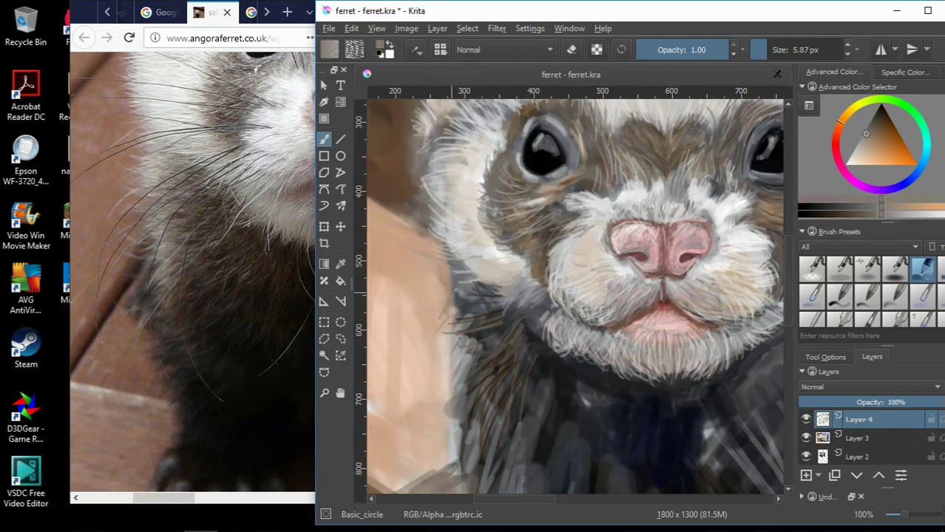
{"action": "left_click", "coordinate": [452, 275], "text": "ctrl"}
{"action": "left_click_drag", "start_coordinate": [451, 296], "coordinate": [467, 418]}
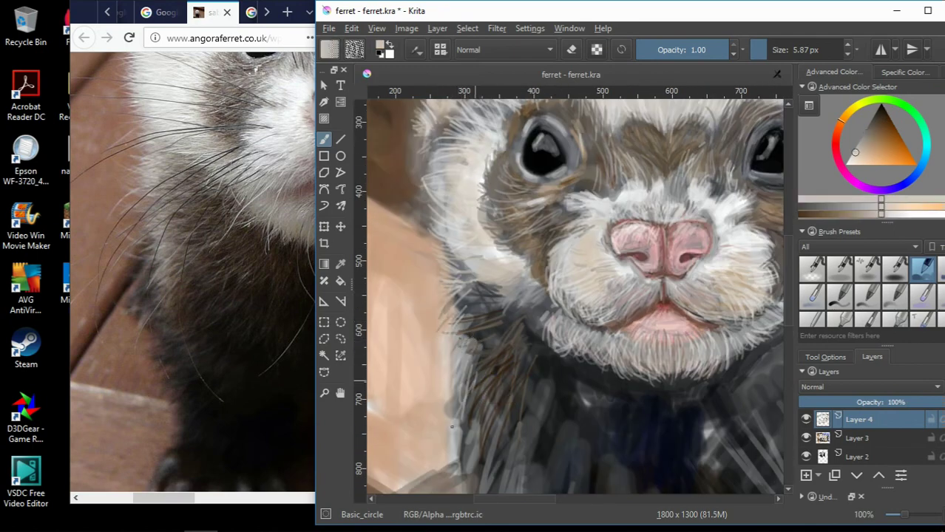
{"action": "left_click_drag", "start_coordinate": [453, 381], "coordinate": [468, 441]}
Sample orange-beige tones and brush light fur strokes over the chest
{"action": "key", "text": "minus"}
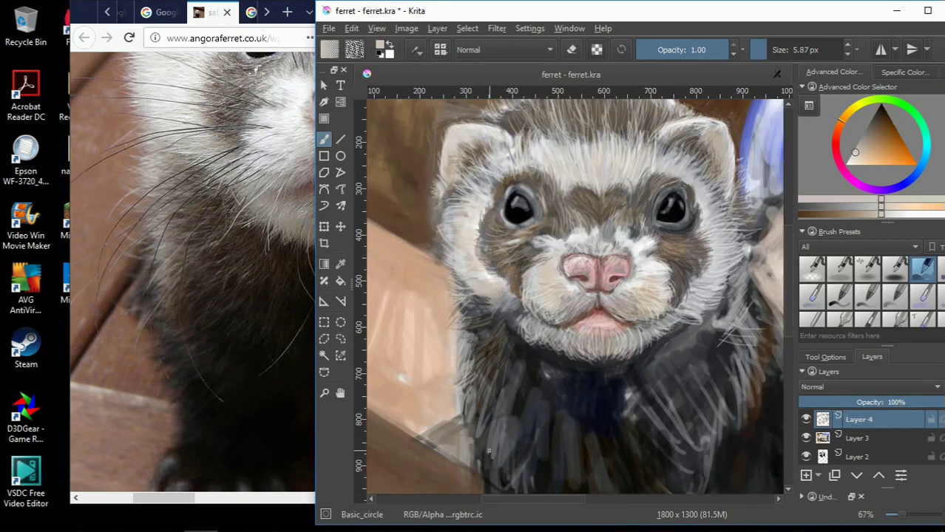
{"action": "left_click", "coordinate": [505, 384], "text": "ctrl"}
{"action": "scroll", "coordinate": [848, 49], "scroll_direction": "up", "scroll_amount": 7}
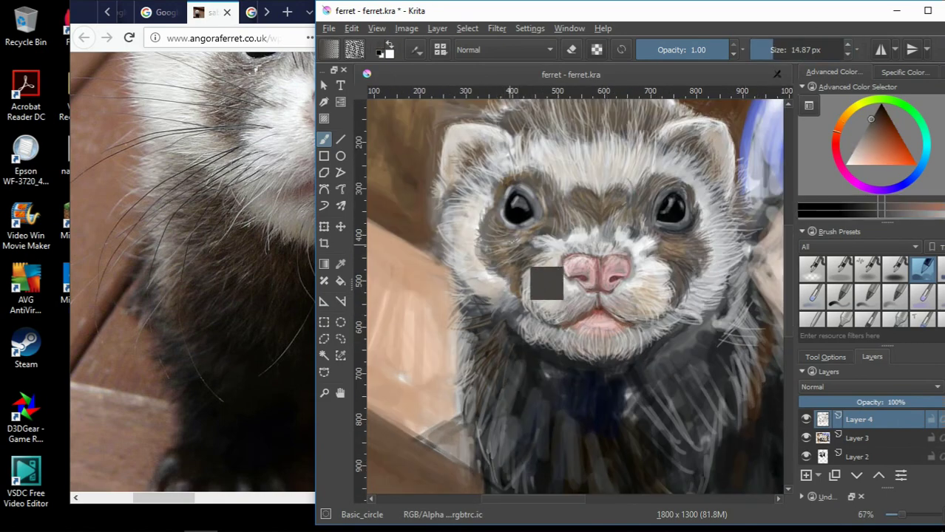
{"action": "left_click", "coordinate": [547, 283], "text": "ctrl"}
{"action": "left_click", "coordinate": [629, 224], "text": "ctrl"}
{"action": "left_click_drag", "start_coordinate": [575, 384], "coordinate": [608, 432]}
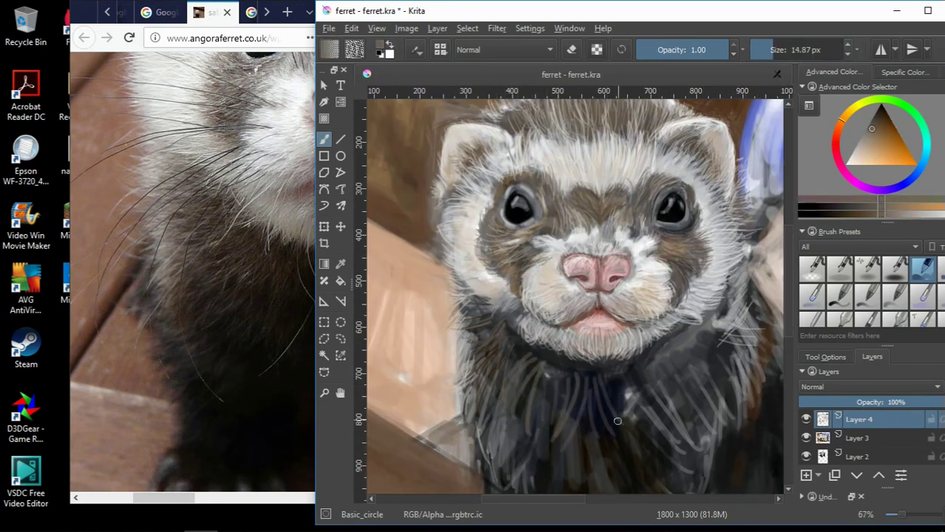
{"action": "left_click", "coordinate": [640, 243], "text": "ctrl"}
{"action": "left_click_drag", "start_coordinate": [548, 390], "coordinate": [560, 467]}
{"action": "left_click", "coordinate": [583, 231], "text": "ctrl"}
{"action": "left_click_drag", "start_coordinate": [551, 403], "coordinate": [506, 473]}
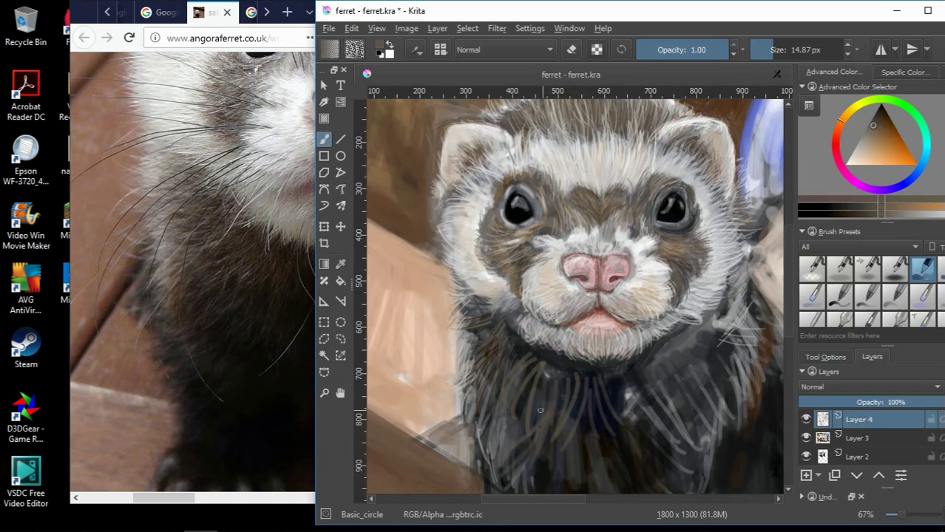
Sample a near-black tone and paint dark fur strokes across the chest
{"action": "left_click", "coordinate": [532, 414], "text": "ctrl"}
{"action": "left_click_drag", "start_coordinate": [532, 407], "coordinate": [481, 436]}
{"action": "left_click_drag", "start_coordinate": [516, 398], "coordinate": [479, 418]}
{"action": "left_click_drag", "start_coordinate": [549, 420], "coordinate": [531, 436]}
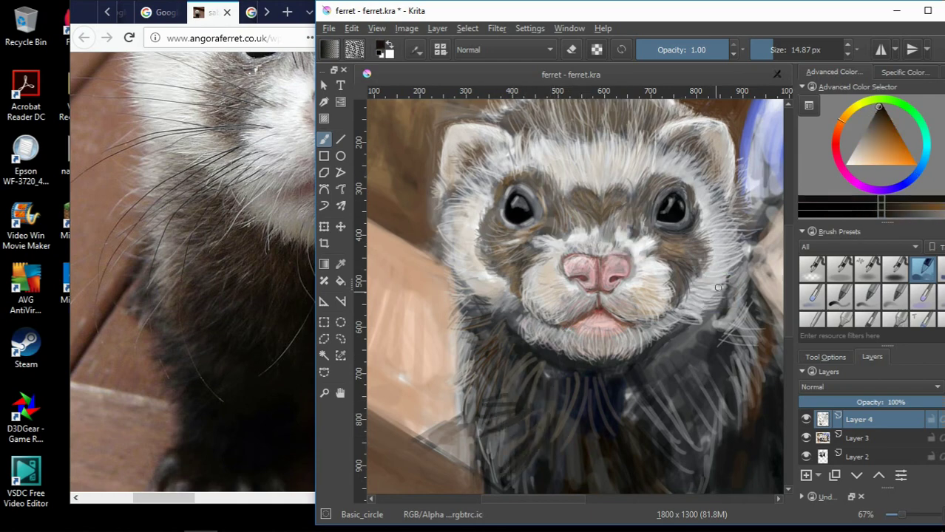
{"action": "scroll", "coordinate": [539, 414], "scroll_direction": "down", "scroll_amount": 4}
{"action": "left_click", "coordinate": [529, 356], "text": "ctrl"}
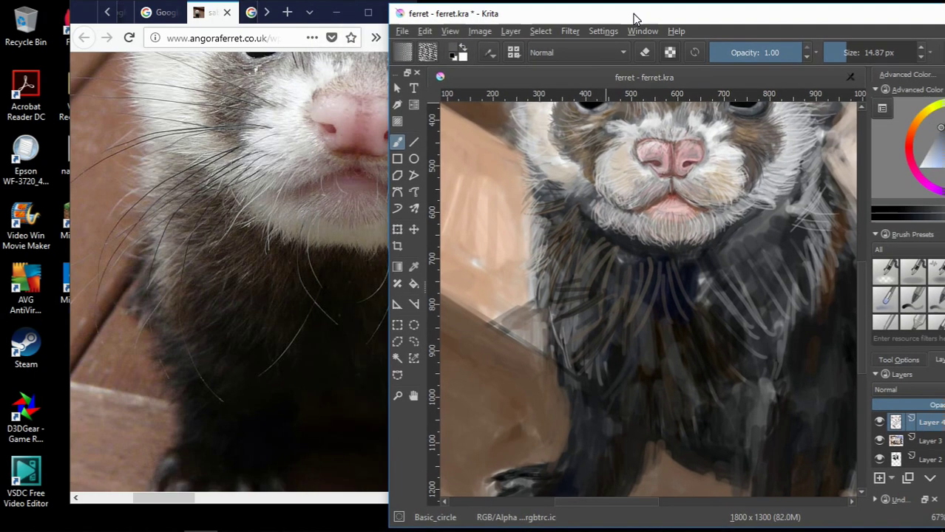
{"action": "left_click_drag", "start_coordinate": [518, 11], "coordinate": [591, 13]}
{"action": "scroll", "coordinate": [217, 336], "scroll_direction": "down", "scroll_amount": 5}
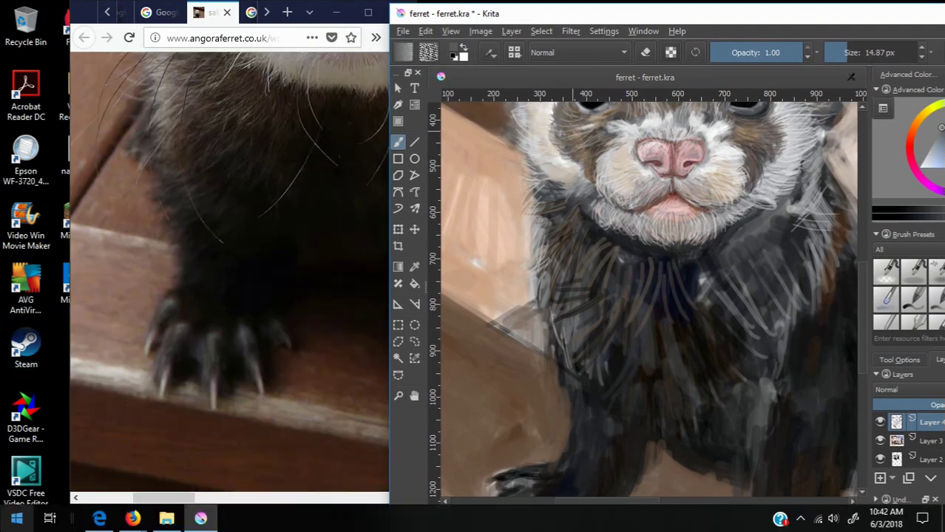
Sample a dark fur tone and paint curved dark strands below the chin and on the chest
{"action": "scroll", "coordinate": [701, 378], "scroll_direction": "down", "scroll_amount": 3}
{"action": "scroll", "coordinate": [700, 378], "scroll_direction": "up", "scroll_amount": 3}
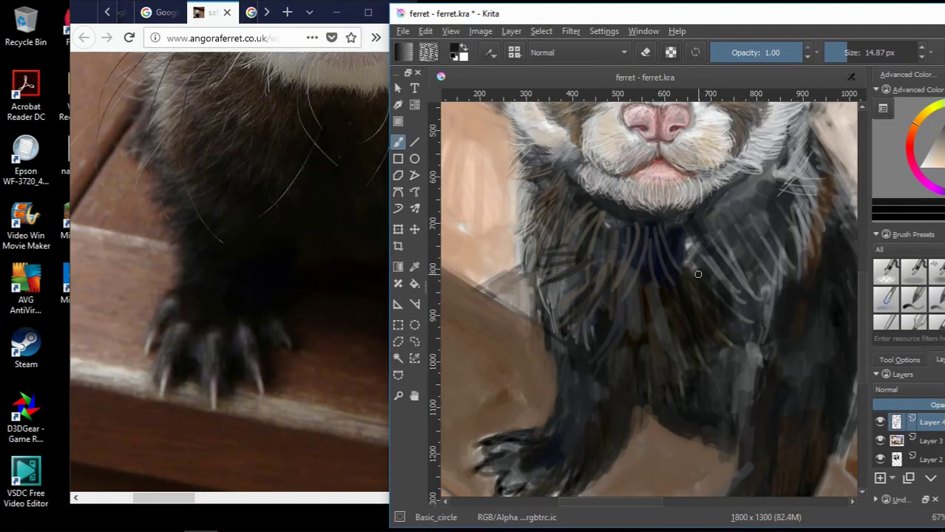
{"action": "scroll", "coordinate": [229, 274], "scroll_direction": "right", "scroll_amount": 5}
{"action": "scroll", "coordinate": [864, 276], "scroll_direction": "up", "scroll_amount": 1}
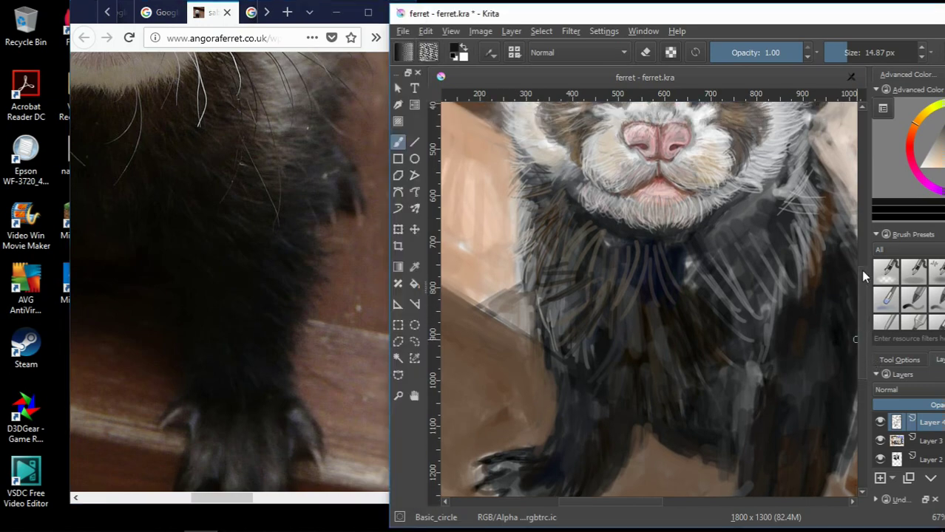
{"action": "scroll", "coordinate": [864, 275], "scroll_direction": "up", "scroll_amount": 2}
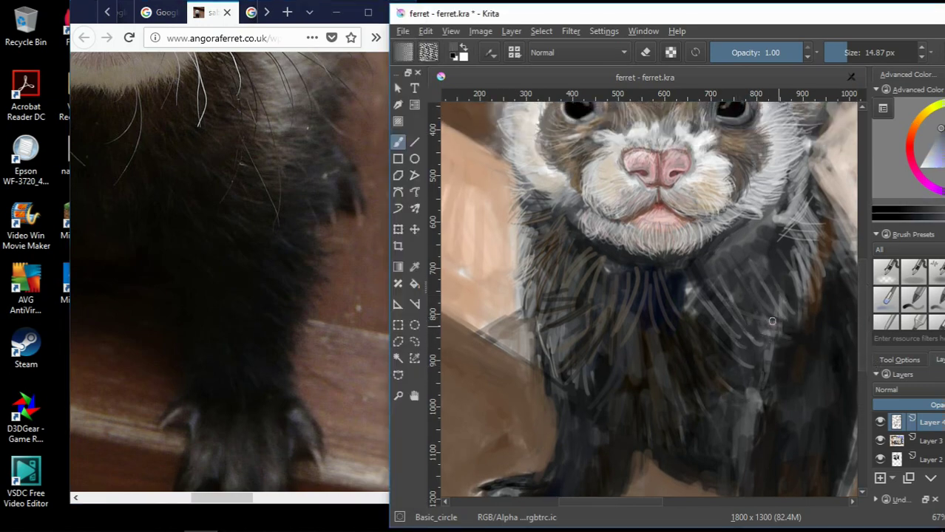
{"action": "scroll", "coordinate": [771, 320], "scroll_direction": "down", "scroll_amount": 1}
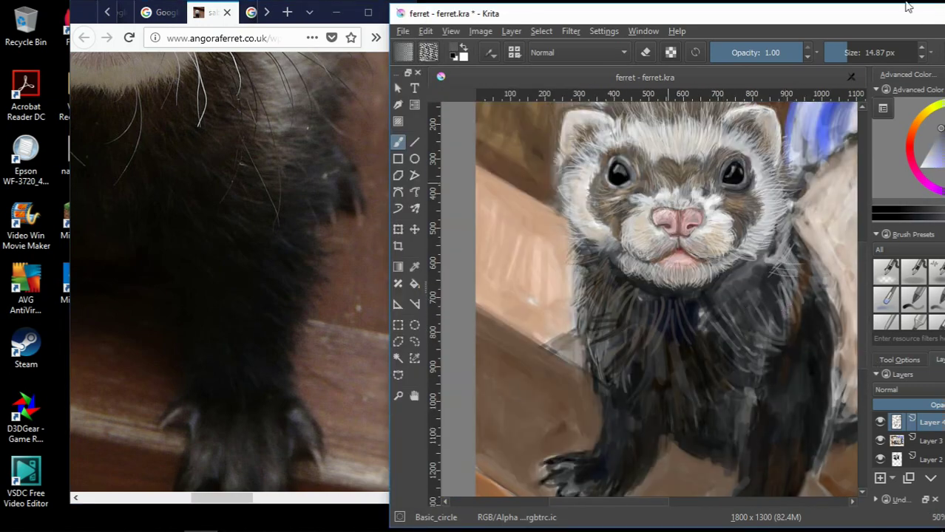
{"action": "scroll", "coordinate": [760, 262], "scroll_direction": "up", "scroll_amount": 1}
{"action": "scroll", "coordinate": [760, 263], "scroll_direction": "up", "scroll_amount": 1}
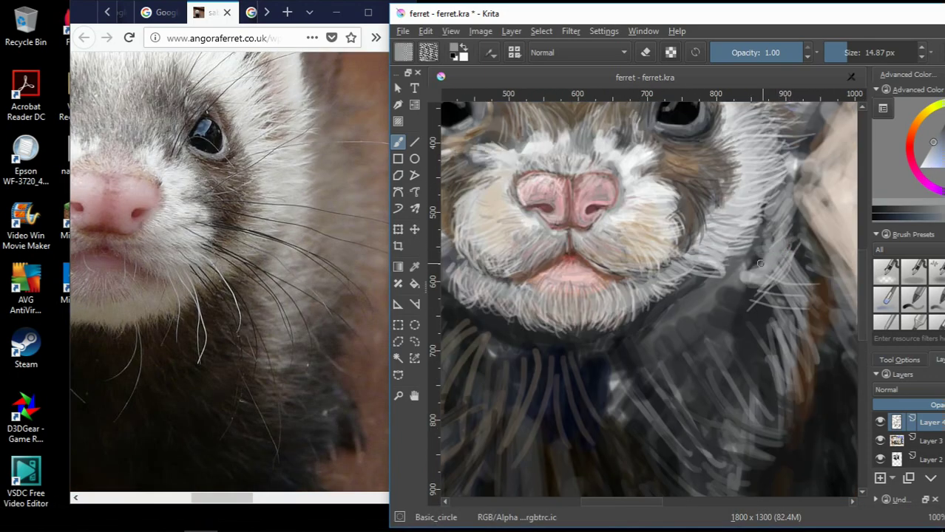
{"action": "scroll", "coordinate": [766, 331], "scroll_direction": "down", "scroll_amount": 2}
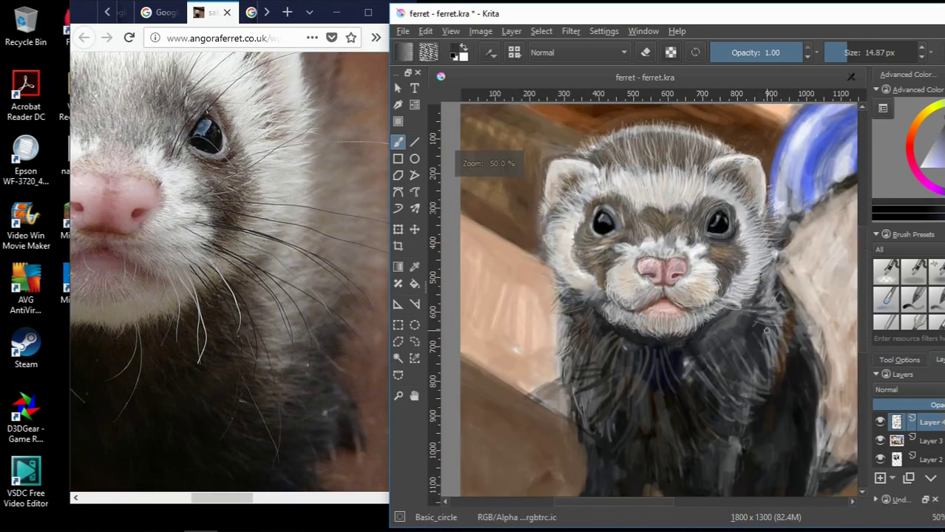
{"action": "scroll", "coordinate": [766, 330], "scroll_direction": "up", "scroll_amount": 3}
{"action": "scroll", "coordinate": [739, 322], "scroll_direction": "down", "scroll_amount": 2}
{"action": "scroll", "coordinate": [727, 312], "scroll_direction": "up", "scroll_amount": 2}
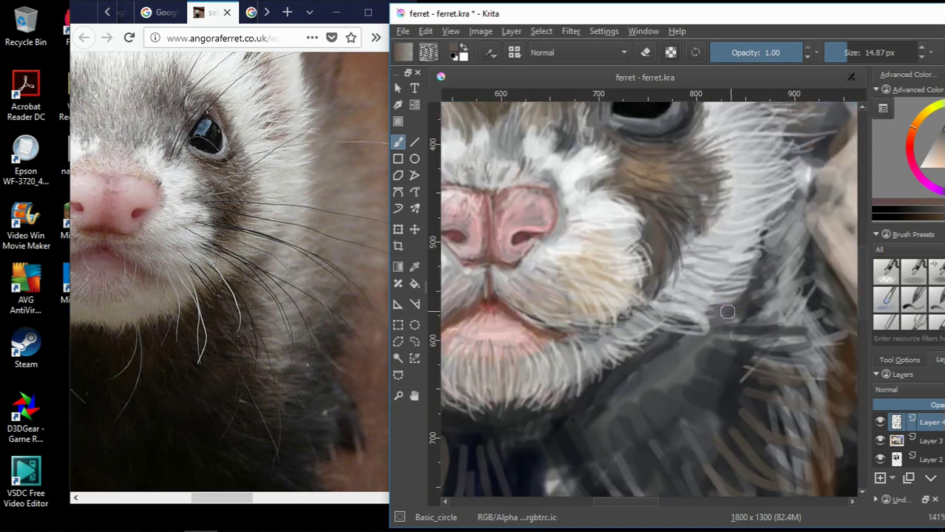
{"action": "scroll", "coordinate": [727, 312], "scroll_direction": "down", "scroll_amount": 1}
{"action": "scroll", "coordinate": [728, 341], "scroll_direction": "down", "scroll_amount": 1}
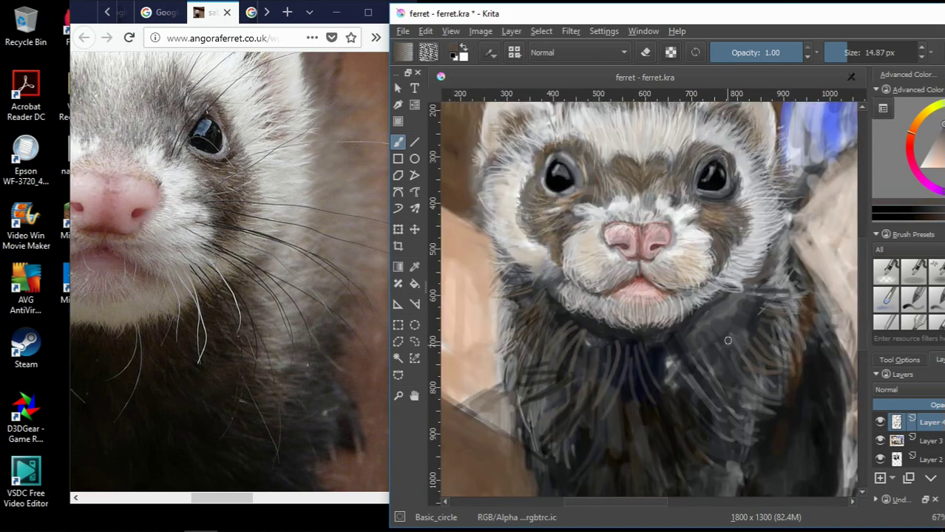
{"action": "left_click", "coordinate": [725, 325], "text": "ctrl"}
{"action": "scroll", "coordinate": [738, 336], "scroll_direction": "up", "scroll_amount": 1}
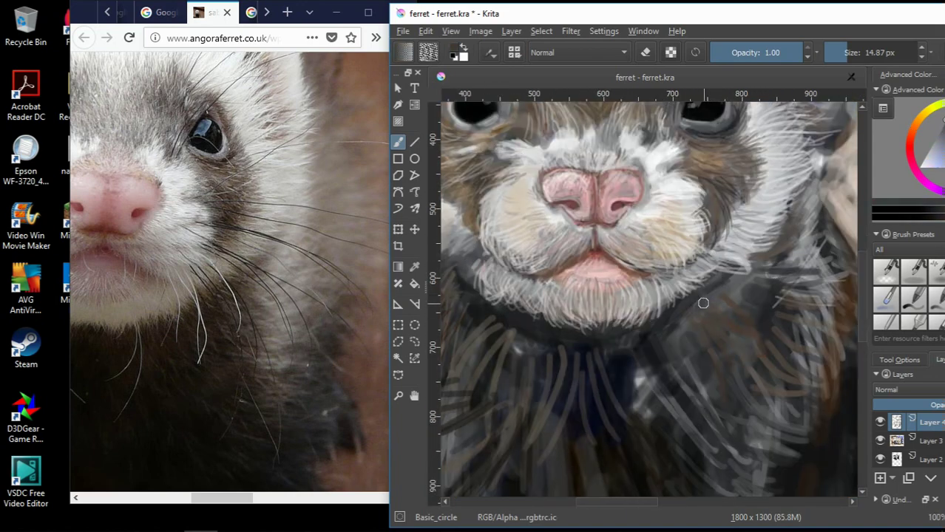
{"action": "left_click_drag", "start_coordinate": [747, 303], "coordinate": [687, 363]}
{"action": "left_click_drag", "start_coordinate": [721, 326], "coordinate": [665, 403]}
{"action": "left_click_drag", "start_coordinate": [757, 343], "coordinate": [632, 420]}
{"action": "left_click_drag", "start_coordinate": [728, 359], "coordinate": [662, 385]}
{"action": "left_click_drag", "start_coordinate": [676, 380], "coordinate": [632, 403]}
{"action": "mouse_move", "coordinate": [506, 340]}
{"action": "left_mouse_down"}
{"action": "mouse_move", "coordinate": [514, 414]}
{"action": "mouse_move", "coordinate": [495, 392]}
{"action": "left_mouse_up"}
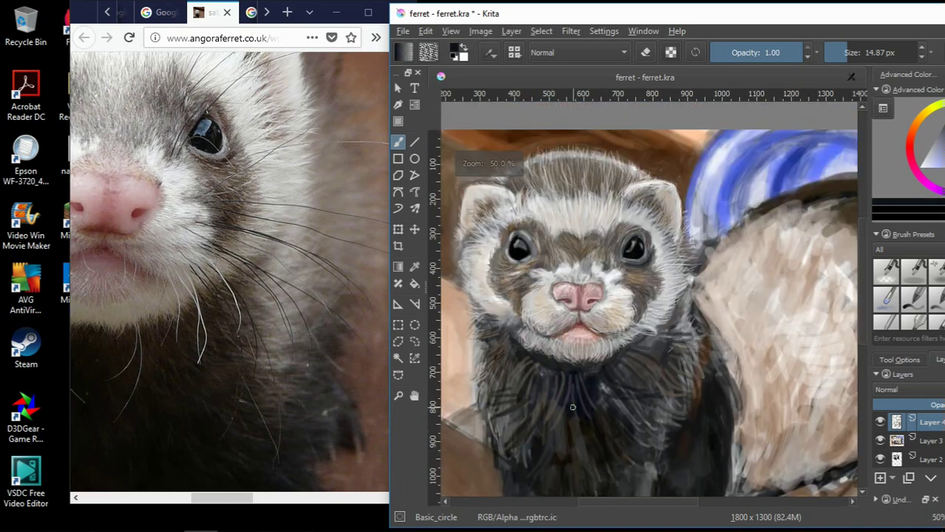
Sample fur tones and paint dark strokes along the body's right edge
{"action": "scroll", "coordinate": [573, 439], "scroll_direction": "down", "scroll_amount": 1}
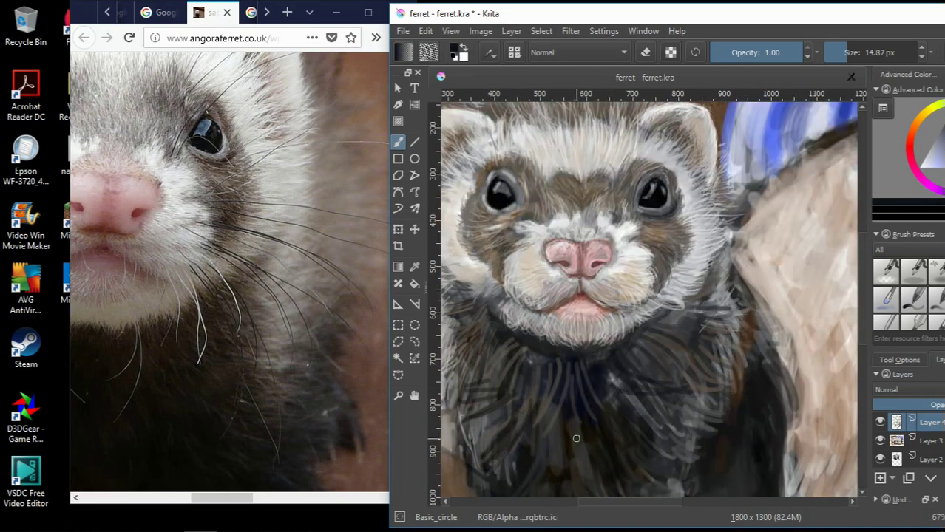
{"action": "scroll", "coordinate": [561, 434], "scroll_direction": "up", "scroll_amount": 1}
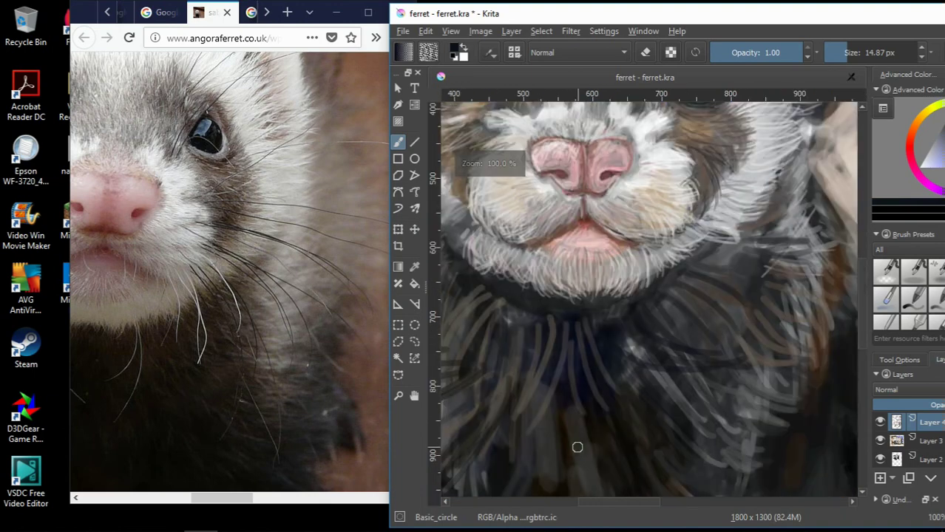
{"action": "scroll", "coordinate": [579, 445], "scroll_direction": "down", "scroll_amount": 1}
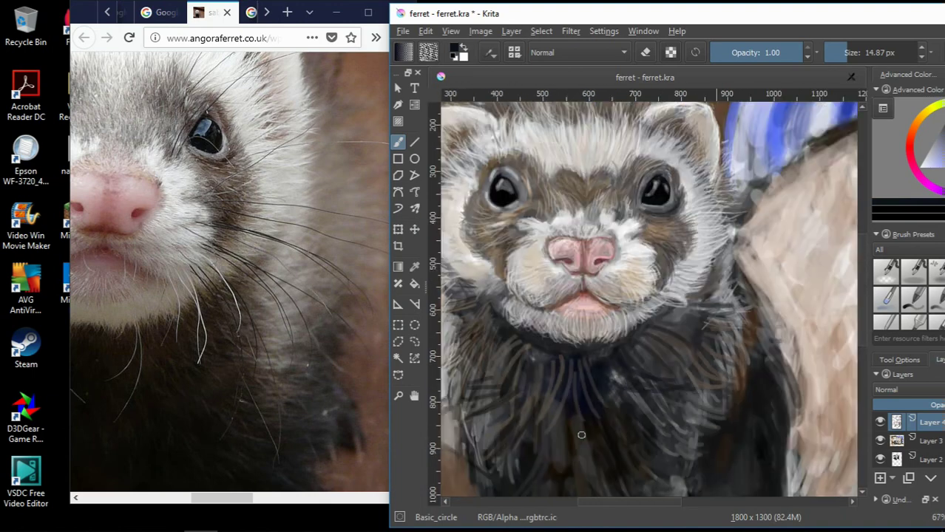
{"action": "left_click", "coordinate": [720, 369], "text": "ctrl"}
{"action": "scroll", "coordinate": [743, 339], "scroll_direction": "down", "scroll_amount": 3}
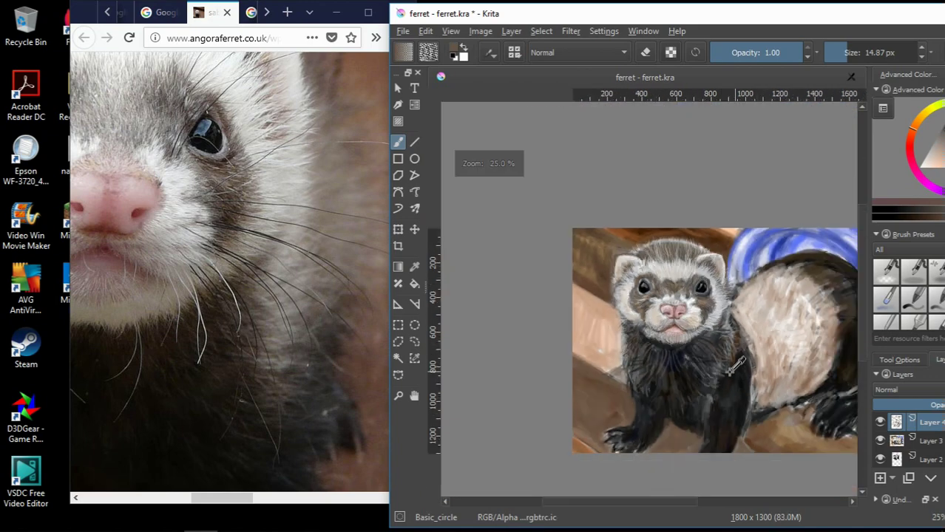
{"action": "scroll", "coordinate": [745, 355], "scroll_direction": "up", "scroll_amount": 2}
{"action": "mouse_move", "coordinate": [769, 351]}
{"action": "left_mouse_down"}
{"action": "mouse_move", "coordinate": [755, 383]}
{"action": "mouse_move", "coordinate": [754, 373]}
{"action": "mouse_move", "coordinate": [630, 401]}
{"action": "left_mouse_up"}
{"action": "left_click", "coordinate": [751, 317], "text": "ctrl"}
{"action": "left_click", "coordinate": [759, 397], "text": "ctrl"}
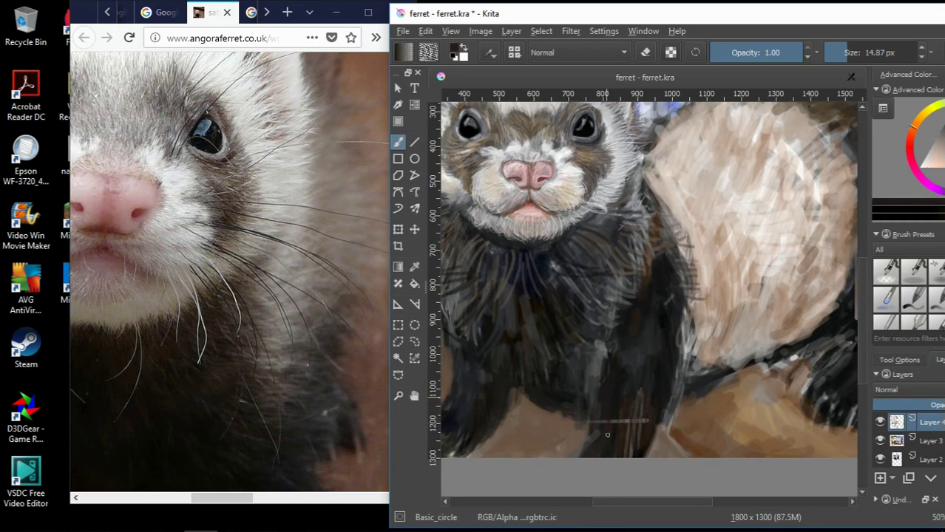
{"action": "scroll", "coordinate": [591, 347], "scroll_direction": "up", "scroll_amount": 2}
{"action": "left_click_drag", "start_coordinate": [702, 325], "coordinate": [717, 388]}
{"action": "scroll", "coordinate": [688, 226], "scroll_direction": "down", "scroll_amount": 2}
Paint light strokes along the belly edge and a short dark stroke near the lower body
{"action": "left_click", "coordinate": [677, 230], "text": "ctrl"}
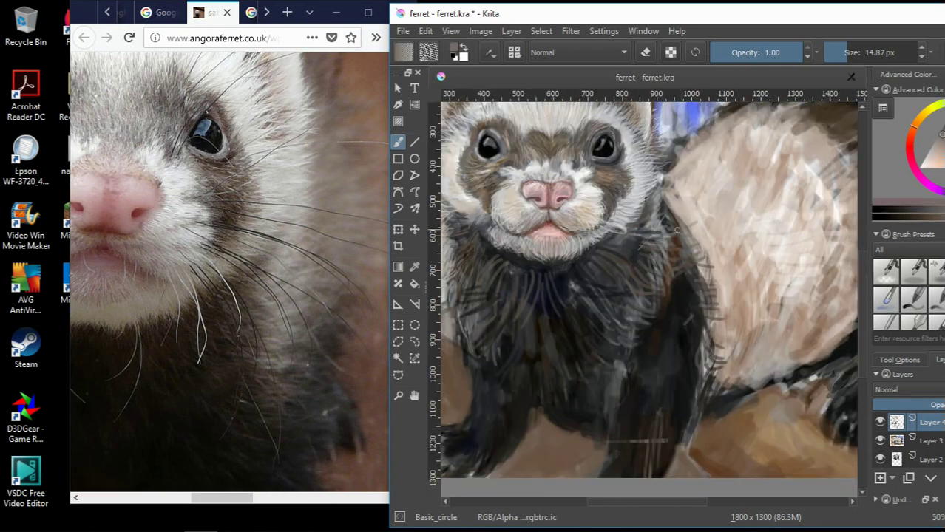
{"action": "left_click", "coordinate": [723, 351], "text": "ctrl"}
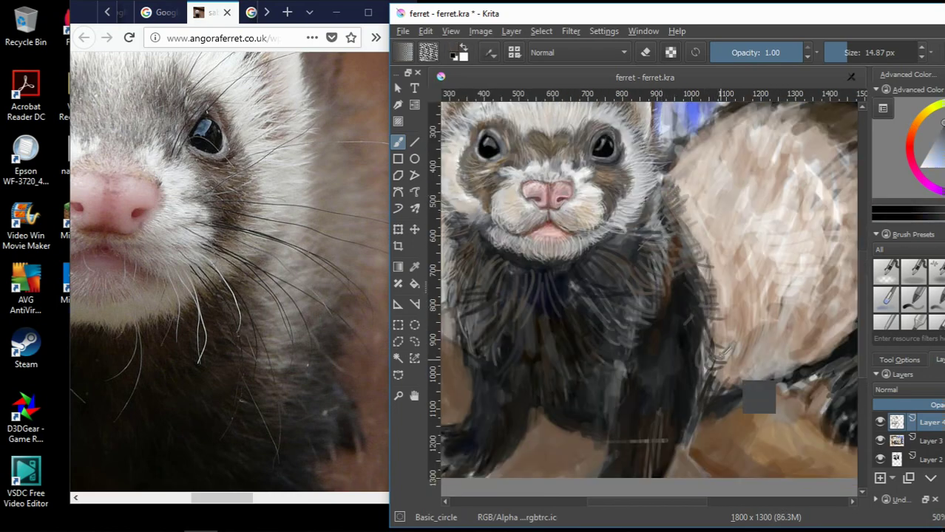
{"action": "left_click_drag", "start_coordinate": [713, 370], "coordinate": [686, 416]}
{"action": "left_click", "coordinate": [654, 384], "text": "ctrl"}
{"action": "left_click_drag", "start_coordinate": [619, 365], "coordinate": [619, 386]}
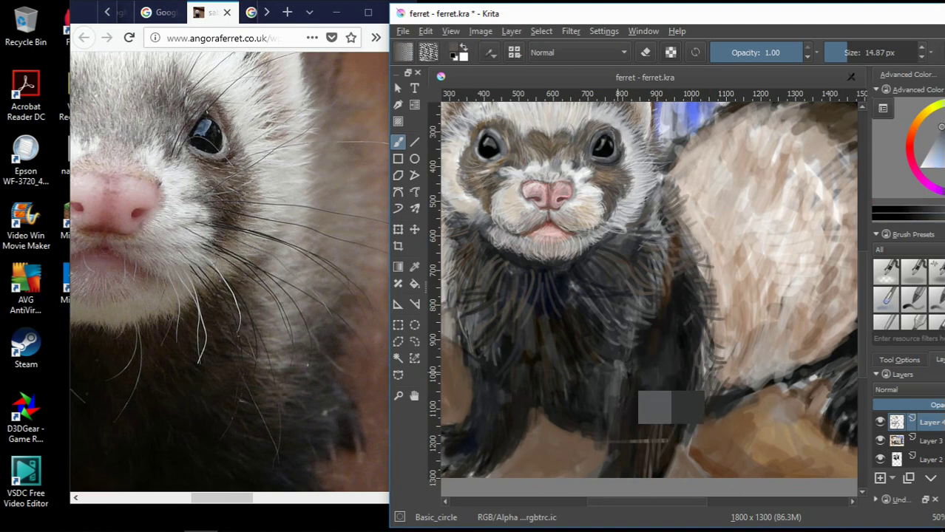
Sample a fur colour and hatch light strokes along the ferret's side
{"action": "left_click", "coordinate": [613, 410], "text": "ctrl"}
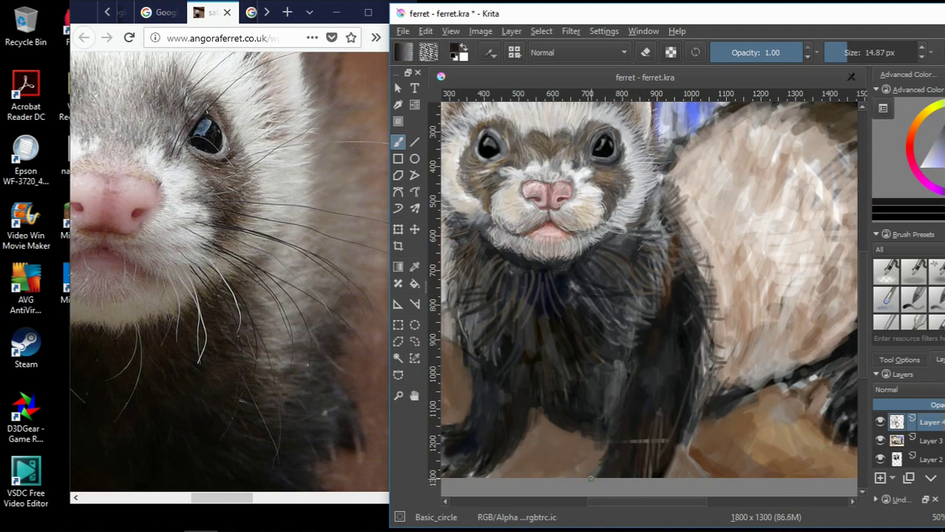
{"action": "left_click_drag", "start_coordinate": [590, 479], "coordinate": [605, 437]}
{"action": "left_click", "coordinate": [651, 402], "text": "ctrl"}
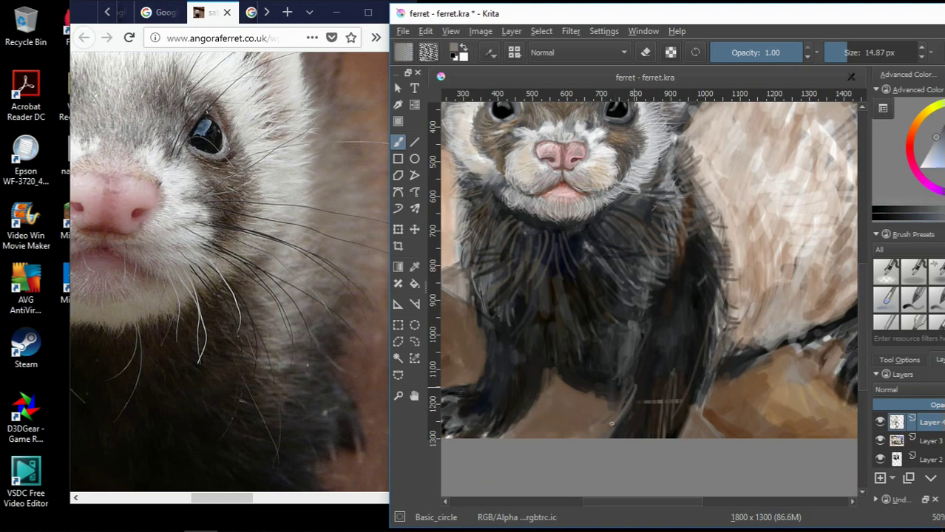
{"action": "left_click_drag", "start_coordinate": [691, 376], "coordinate": [674, 386]}
{"action": "left_click_drag", "start_coordinate": [703, 328], "coordinate": [684, 403]}
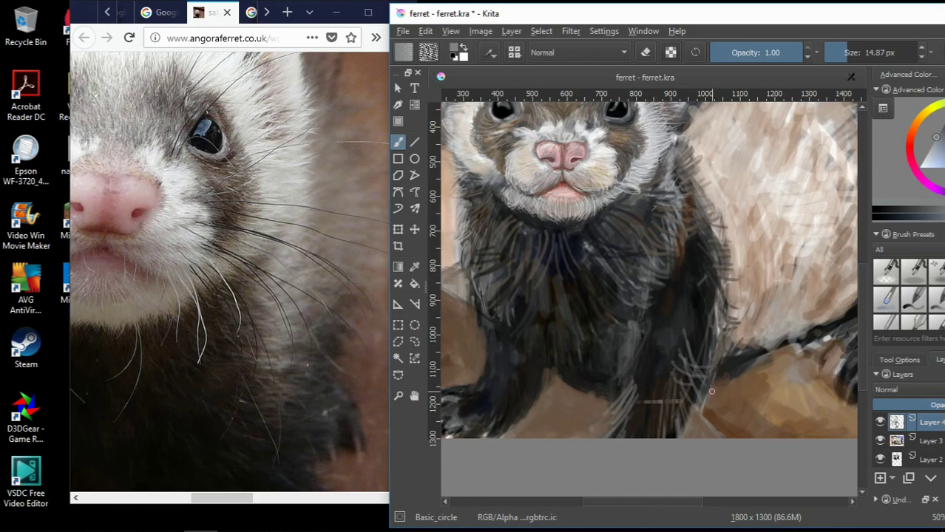
Sample a new colour and paint dark hair strands on the chest
{"action": "left_click", "coordinate": [665, 352], "text": "ctrl"}
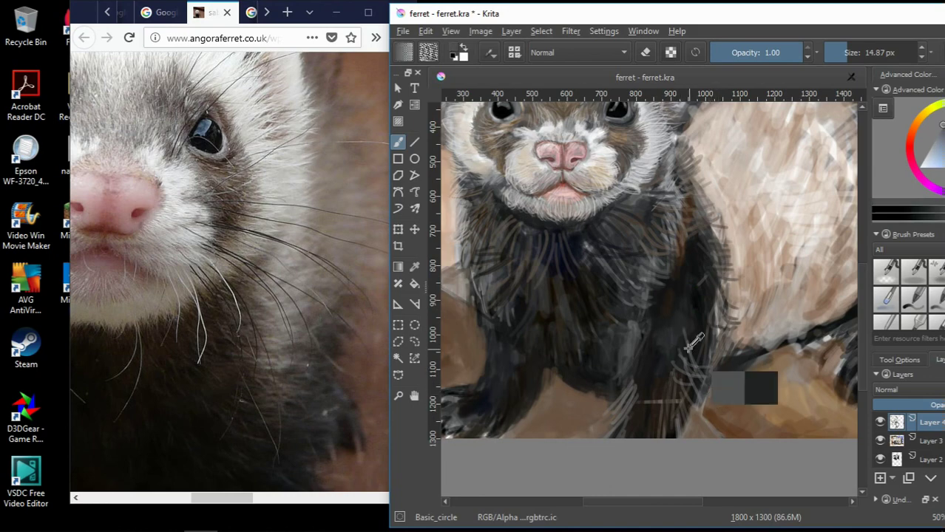
{"action": "scroll", "coordinate": [649, 363], "scroll_direction": "down", "scroll_amount": 5}
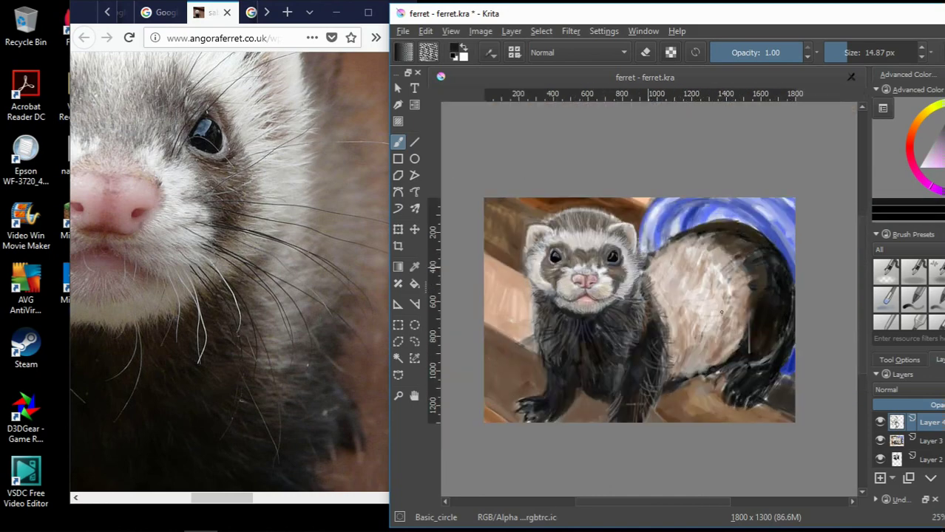
{"action": "scroll", "coordinate": [647, 377], "scroll_direction": "up", "scroll_amount": 3}
{"action": "scroll", "coordinate": [645, 389], "scroll_direction": "up", "scroll_amount": 2}
{"action": "left_click", "coordinate": [643, 274], "text": "ctrl"}
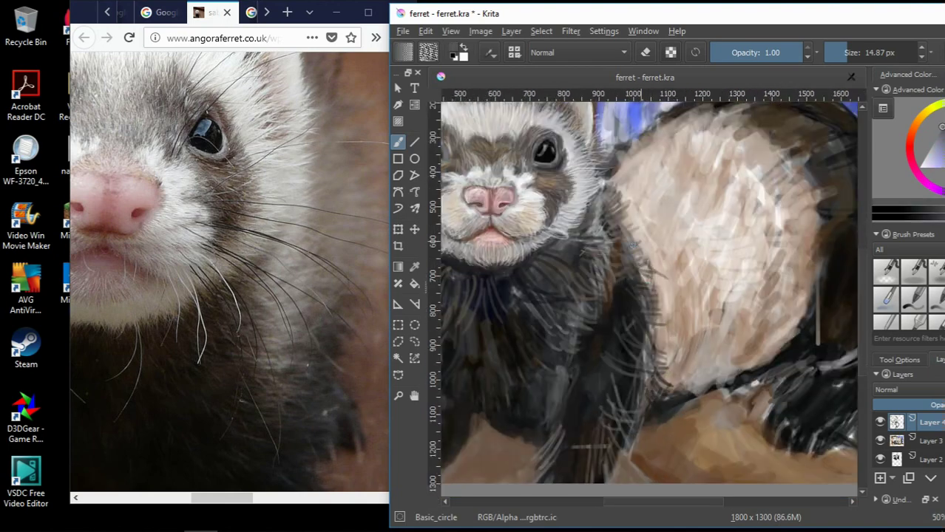
{"action": "scroll", "coordinate": [647, 270], "scroll_direction": "down", "scroll_amount": 4}
{"action": "scroll", "coordinate": [648, 266], "scroll_direction": "up", "scroll_amount": 4}
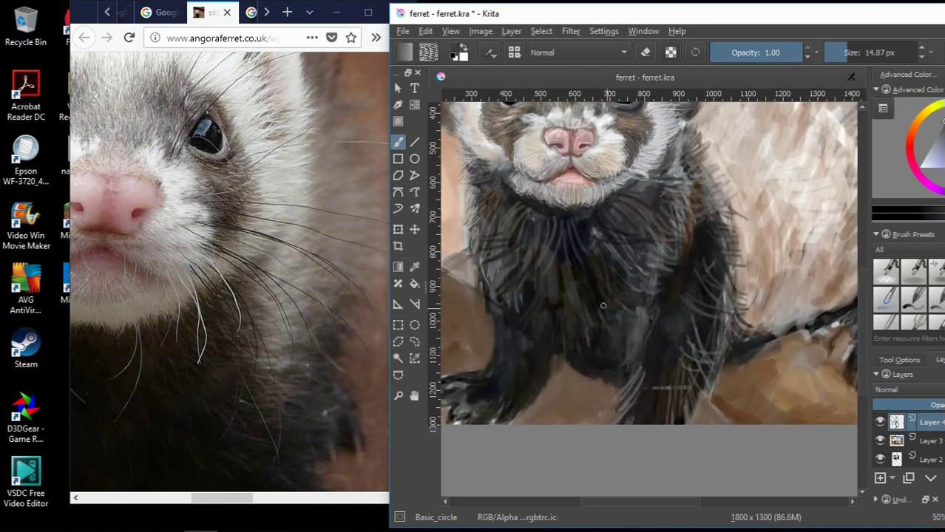
{"action": "scroll", "coordinate": [576, 363], "scroll_direction": "up", "scroll_amount": 1}
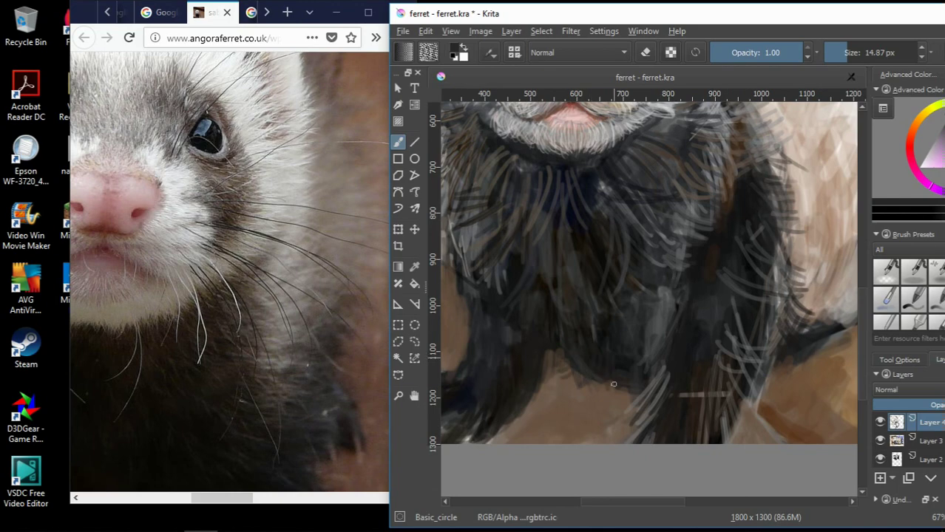
{"action": "left_click_drag", "start_coordinate": [613, 384], "coordinate": [640, 421]}
Bring the painting forward over the paw reference and paint dark fur down the leg
{"action": "scroll", "coordinate": [217, 373], "scroll_direction": "down", "scroll_amount": 5}
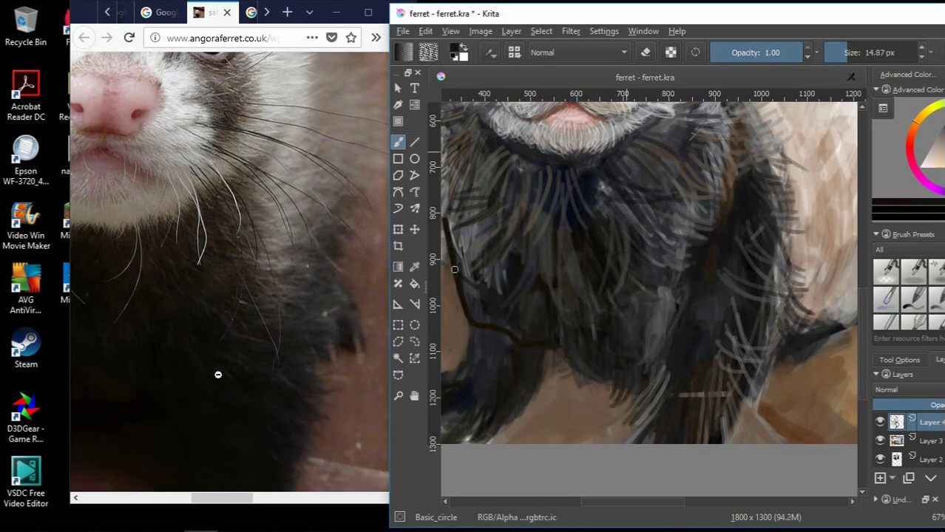
{"action": "left_click", "coordinate": [158, 479]}
{"action": "left_click_drag", "start_coordinate": [469, 346], "coordinate": [559, 346]}
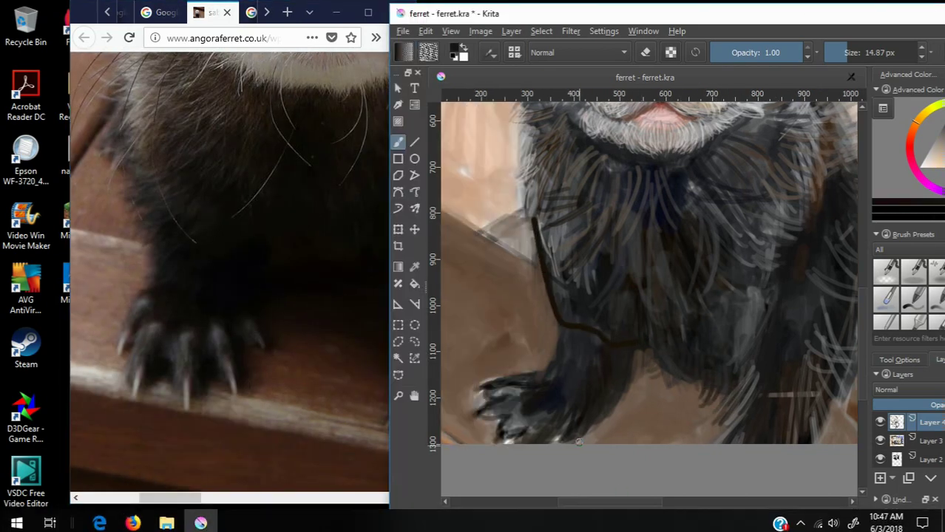
{"action": "left_click", "coordinate": [536, 283], "text": "ctrl"}
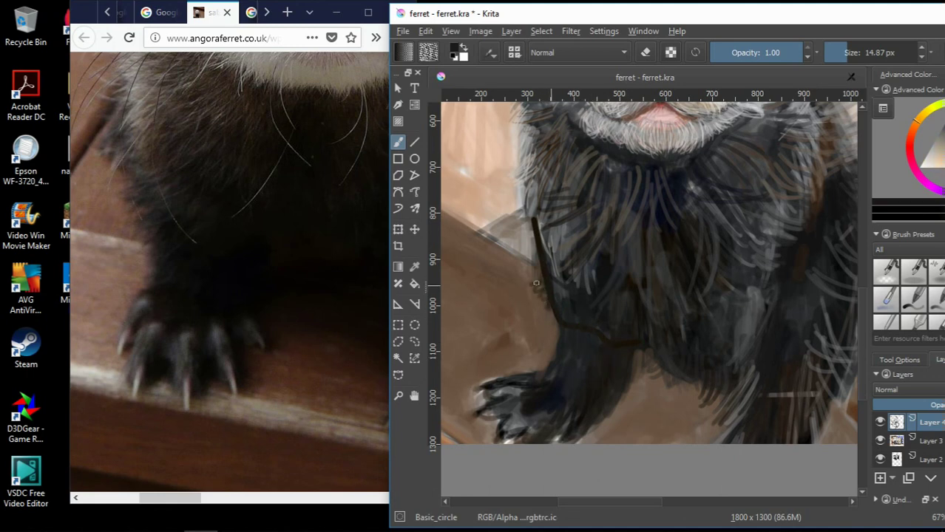
{"action": "left_click", "coordinate": [565, 336], "text": "ctrl"}
{"action": "left_click", "coordinate": [561, 329], "text": "ctrl"}
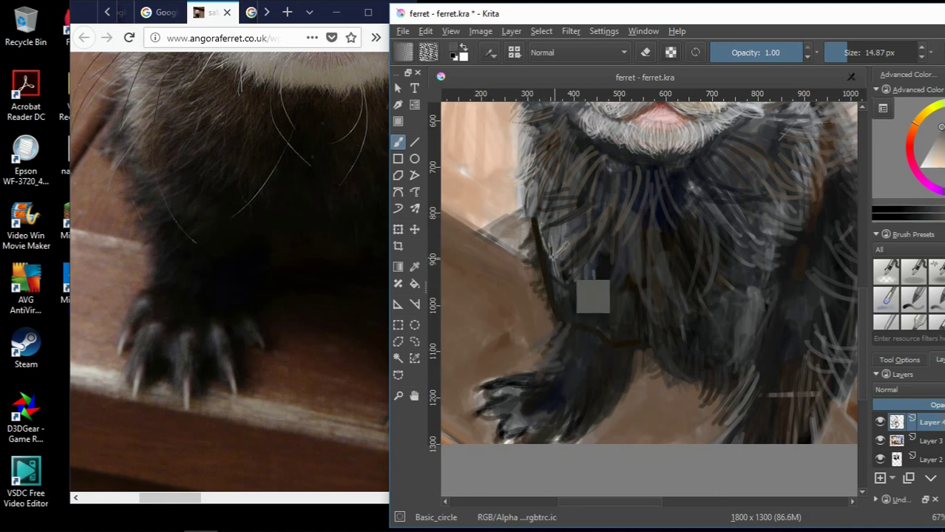
{"action": "left_click_drag", "start_coordinate": [551, 347], "coordinate": [533, 414]}
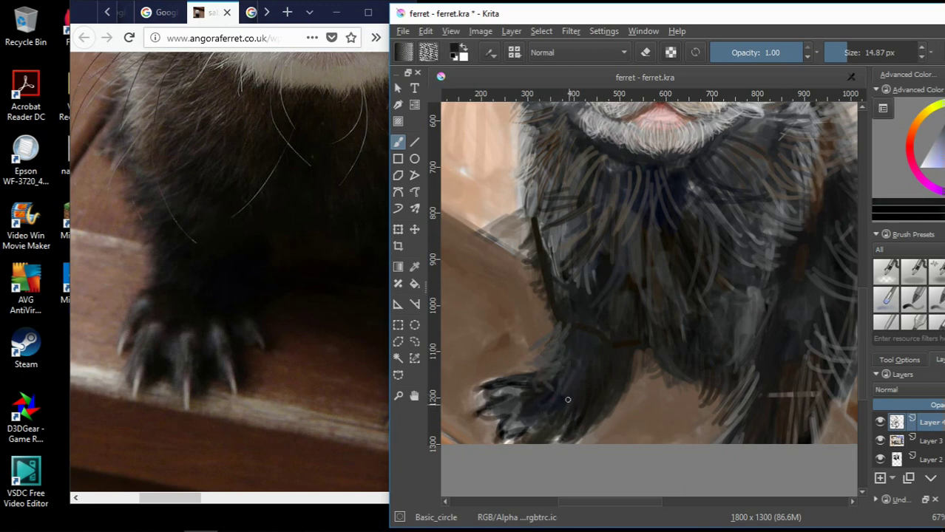
Sample the platform brown, adjust the shade, then pick the leg's dark fur colour
{"action": "left_click", "coordinate": [500, 441], "text": "ctrl"}
{"action": "left_click", "coordinate": [611, 448], "text": "ctrl"}
{"action": "left_click", "coordinate": [634, 363], "text": "ctrl"}
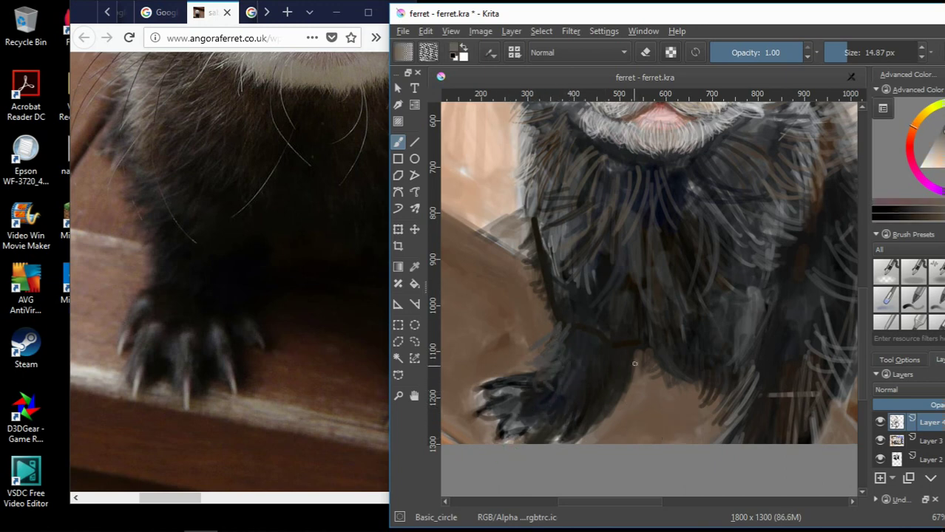
{"action": "left_click", "coordinate": [637, 353], "text": "ctrl"}
{"action": "scroll", "coordinate": [635, 350], "scroll_direction": "up", "scroll_amount": 3}
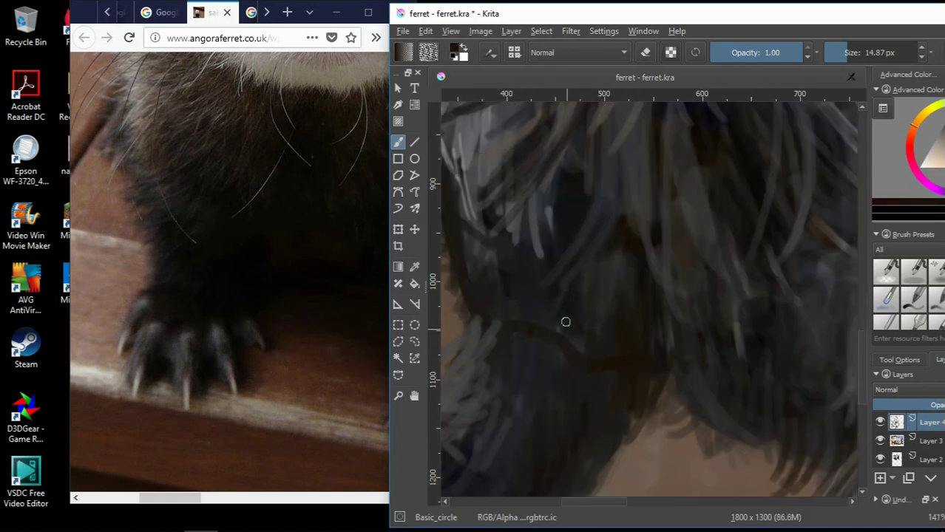
{"action": "scroll", "coordinate": [499, 444], "scroll_direction": "down", "scroll_amount": 5}
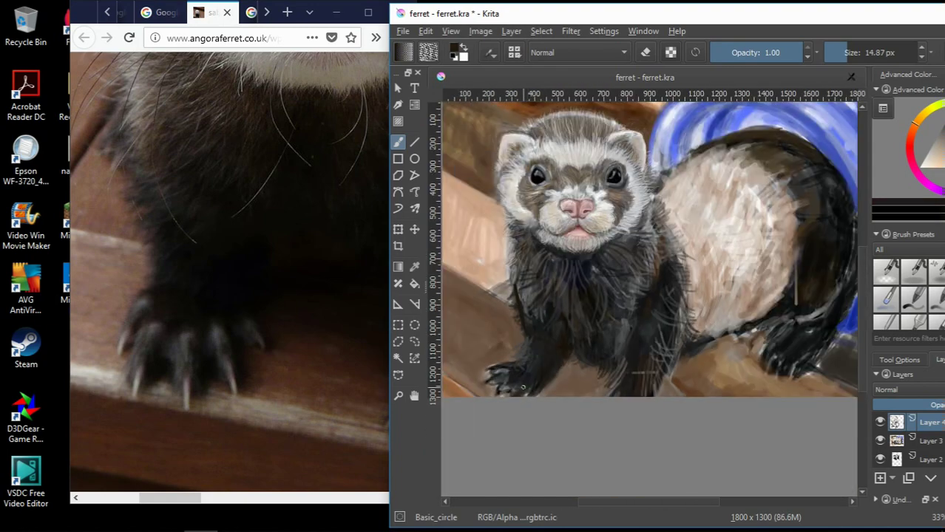
{"action": "scroll", "coordinate": [521, 388], "scroll_direction": "up", "scroll_amount": 4}
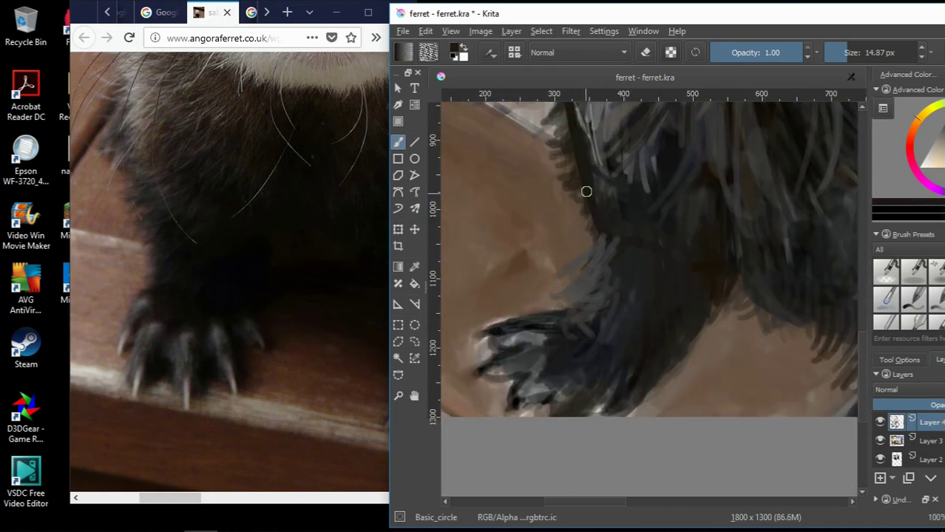
Paint dark grey fur over the paw, its underside edge and the leg's edge
{"action": "mouse_move", "coordinate": [531, 321]}
{"action": "left_mouse_down"}
{"action": "mouse_move", "coordinate": [510, 325]}
{"action": "mouse_move", "coordinate": [484, 351]}
{"action": "left_mouse_up"}
{"action": "left_click_drag", "start_coordinate": [513, 306], "coordinate": [482, 355]}
{"action": "mouse_move", "coordinate": [543, 336]}
{"action": "left_mouse_down"}
{"action": "mouse_move", "coordinate": [480, 389]}
{"action": "mouse_move", "coordinate": [484, 400]}
{"action": "mouse_move", "coordinate": [553, 355]}
{"action": "mouse_move", "coordinate": [549, 363]}
{"action": "mouse_move", "coordinate": [562, 331]}
{"action": "left_mouse_up"}
{"action": "left_click_drag", "start_coordinate": [532, 338], "coordinate": [591, 313]}
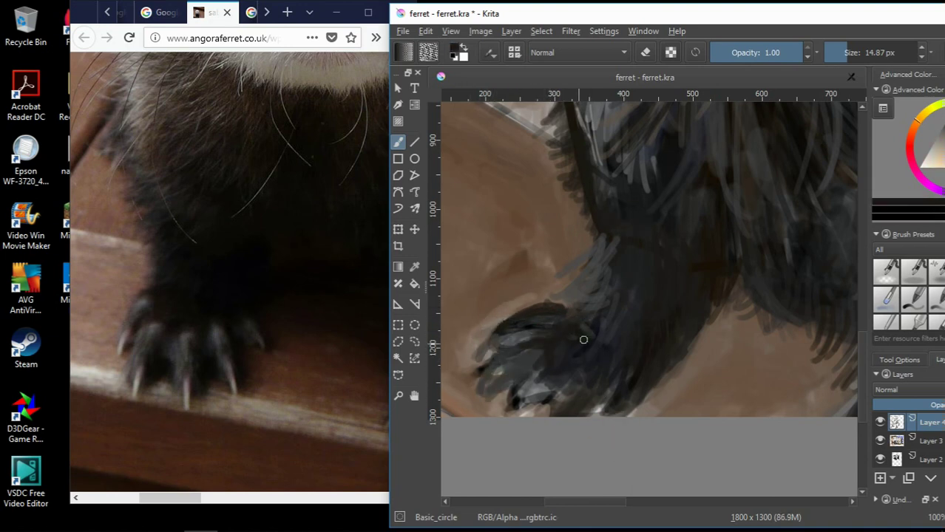
{"action": "mouse_move", "coordinate": [554, 373]}
{"action": "left_mouse_down"}
{"action": "mouse_move", "coordinate": [517, 414]}
{"action": "mouse_move", "coordinate": [540, 406]}
{"action": "left_mouse_up"}
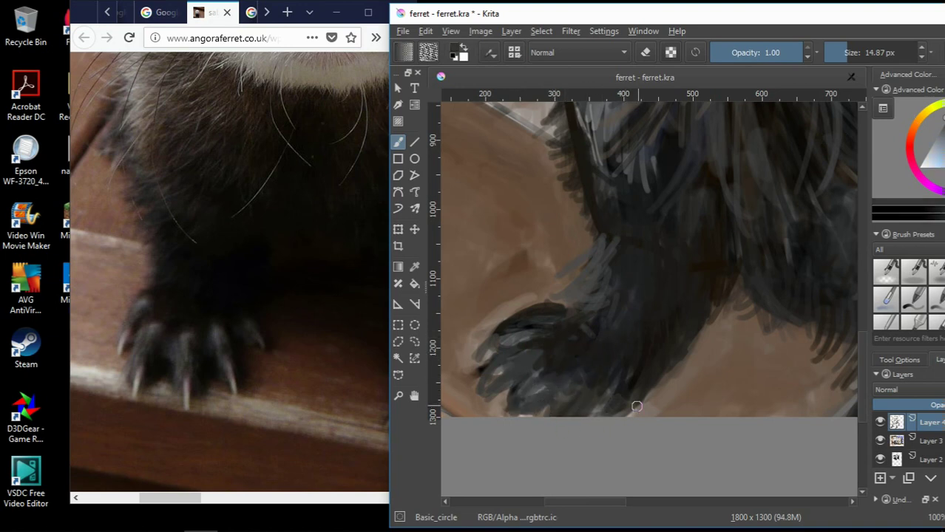
{"action": "scroll", "coordinate": [706, 289], "scroll_direction": "down", "scroll_amount": 4}
{"action": "scroll", "coordinate": [643, 264], "scroll_direction": "up", "scroll_amount": 4}
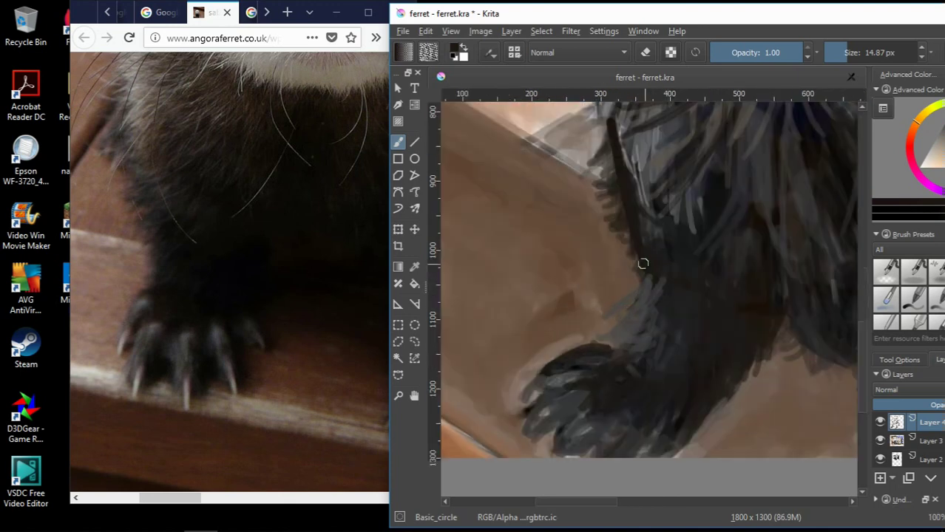
{"action": "left_click_drag", "start_coordinate": [643, 264], "coordinate": [617, 356]}
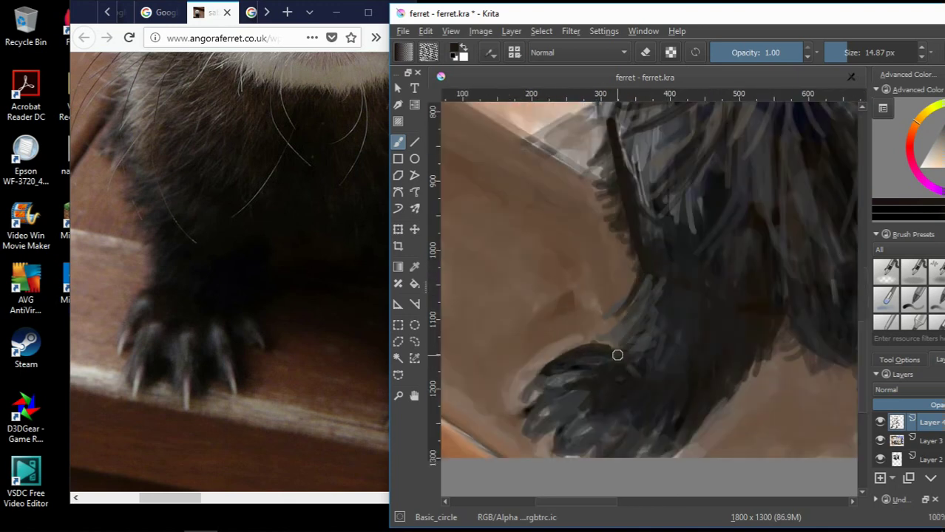
Add light grey fur strokes on the paw, then dark fur along the leg edge
{"action": "left_click", "coordinate": [935, 142]}
{"action": "mouse_move", "coordinate": [551, 359]}
{"action": "left_mouse_down"}
{"action": "mouse_move", "coordinate": [606, 409]}
{"action": "mouse_move", "coordinate": [580, 430]}
{"action": "left_mouse_up"}
{"action": "left_click_drag", "start_coordinate": [635, 423], "coordinate": [626, 441]}
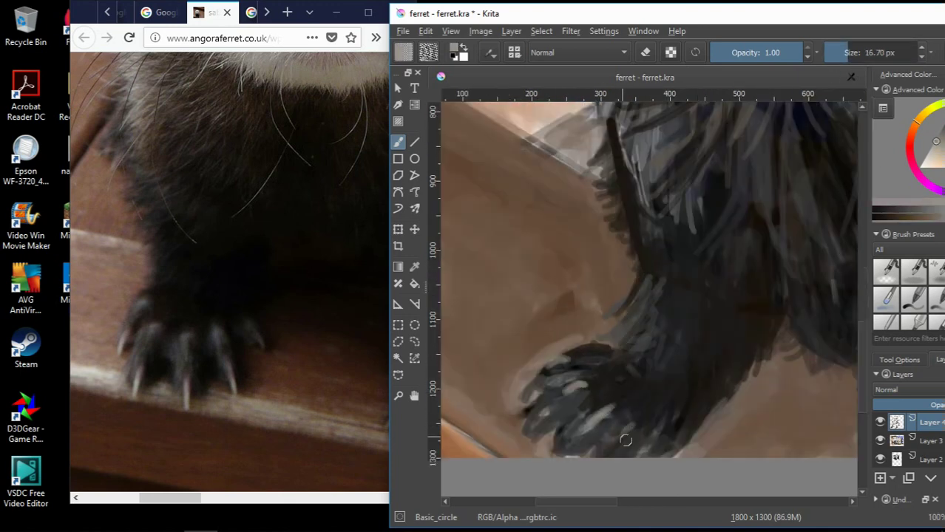
{"action": "left_click", "coordinate": [598, 357], "text": "ctrl"}
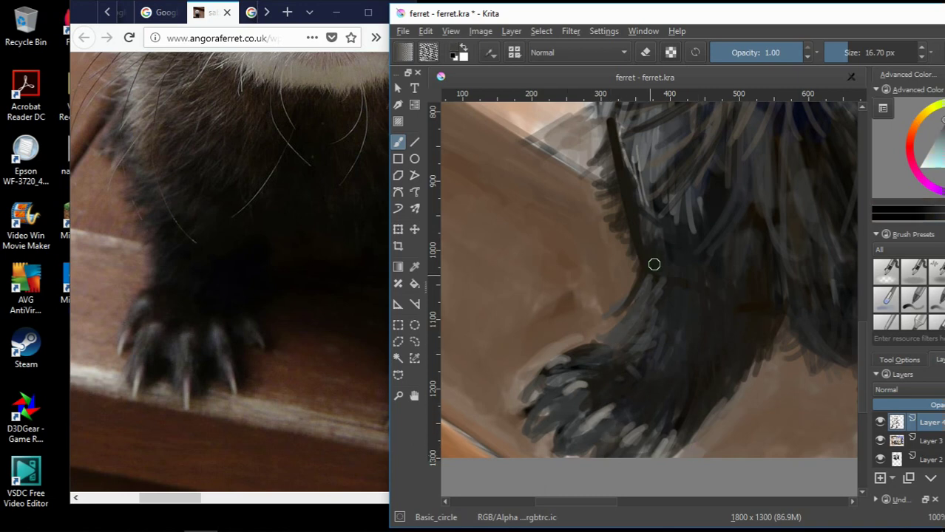
{"action": "left_click_drag", "start_coordinate": [657, 225], "coordinate": [637, 352]}
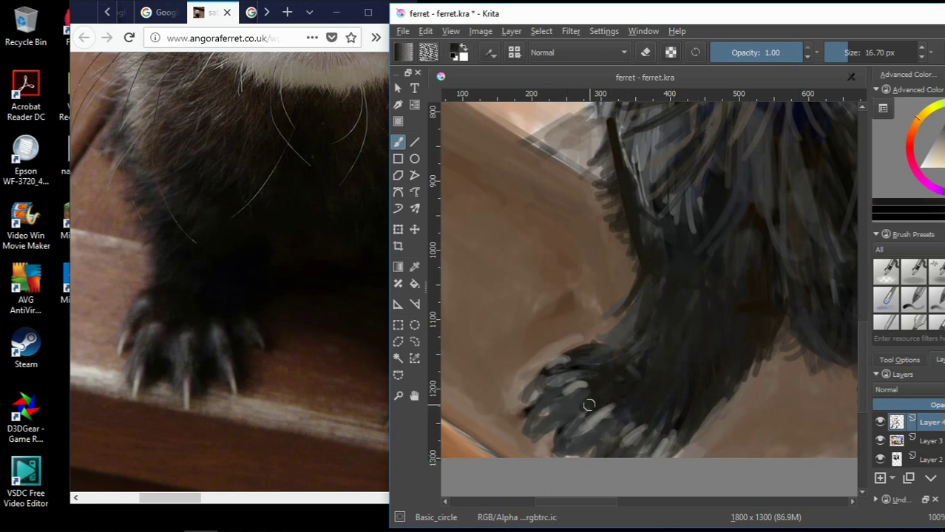
Paint pale claws on the paw's toes, then sample new colours from the painting
{"action": "left_click", "coordinate": [922, 156]}
{"action": "mouse_move", "coordinate": [534, 380]}
{"action": "left_mouse_down"}
{"action": "mouse_move", "coordinate": [515, 403]}
{"action": "mouse_move", "coordinate": [518, 443]}
{"action": "mouse_move", "coordinate": [569, 435]}
{"action": "left_mouse_up"}
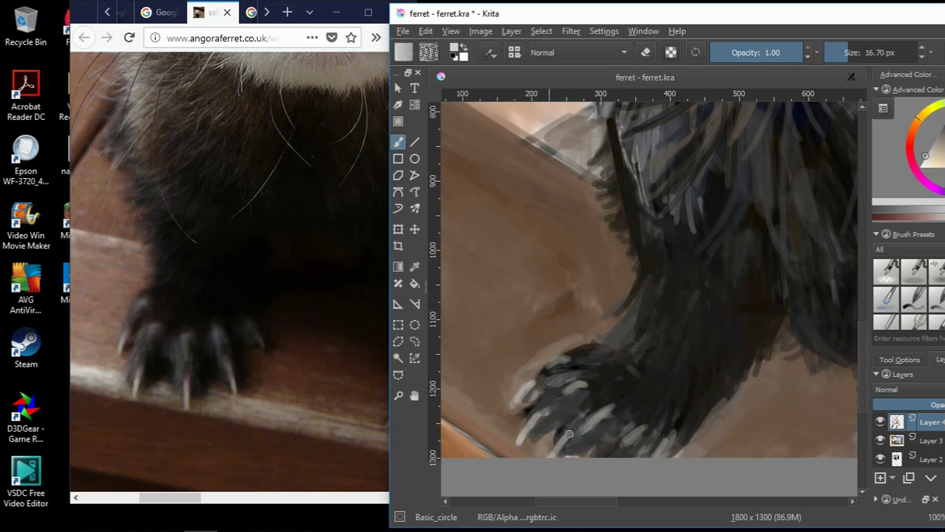
{"action": "left_click", "coordinate": [623, 370], "text": "ctrl"}
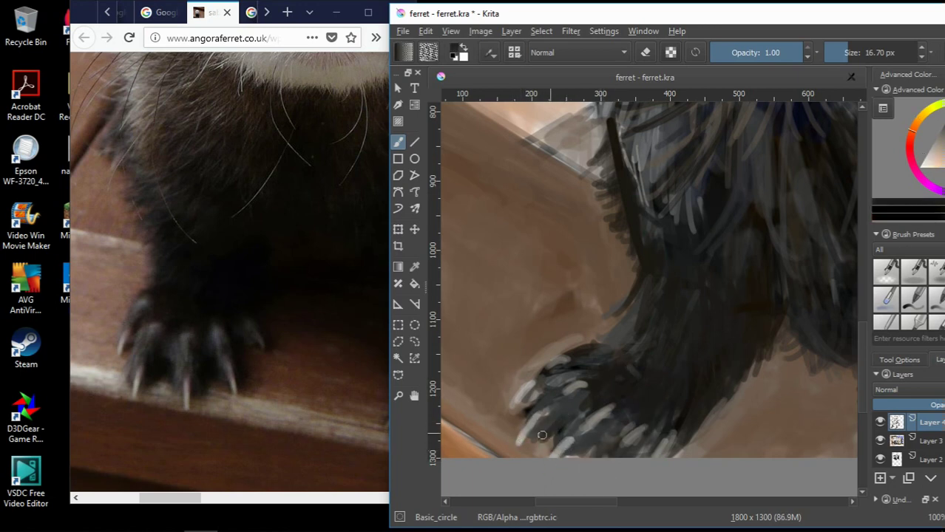
{"action": "left_click", "coordinate": [630, 213], "text": "ctrl"}
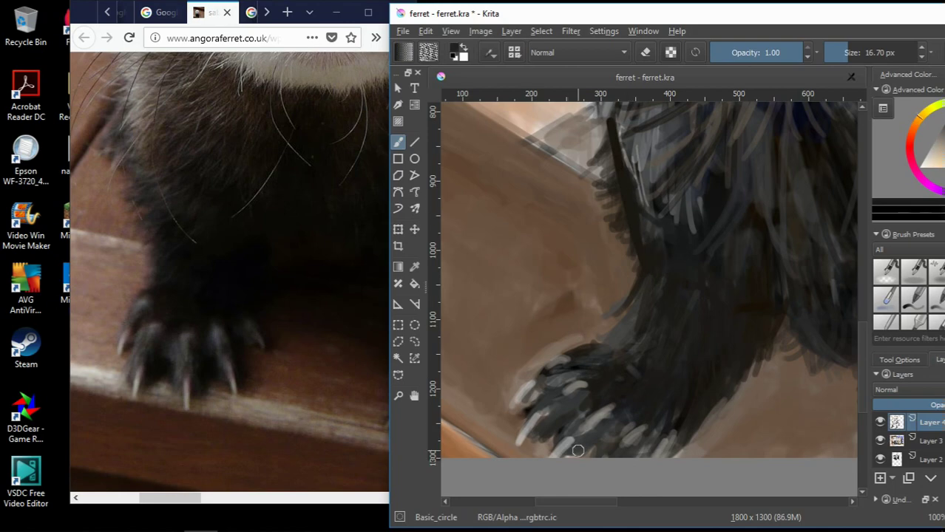
Zoom out and recentre the view to see the whole ferret
{"action": "key", "text": "minus"}
{"action": "key", "text": "minus"}
{"action": "key", "text": "super"}
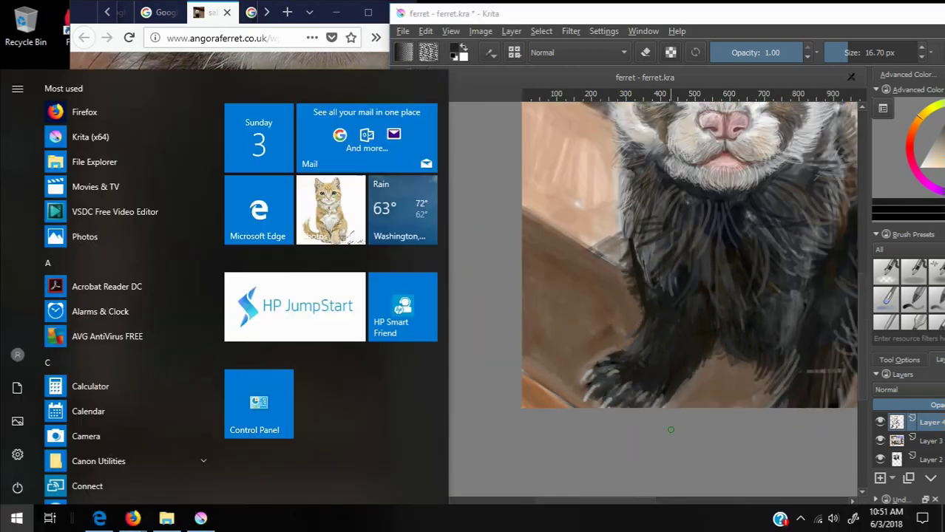
{"action": "key", "text": "super"}
{"action": "left_click_drag", "start_coordinate": [624, 488], "coordinate": [594, 323]}
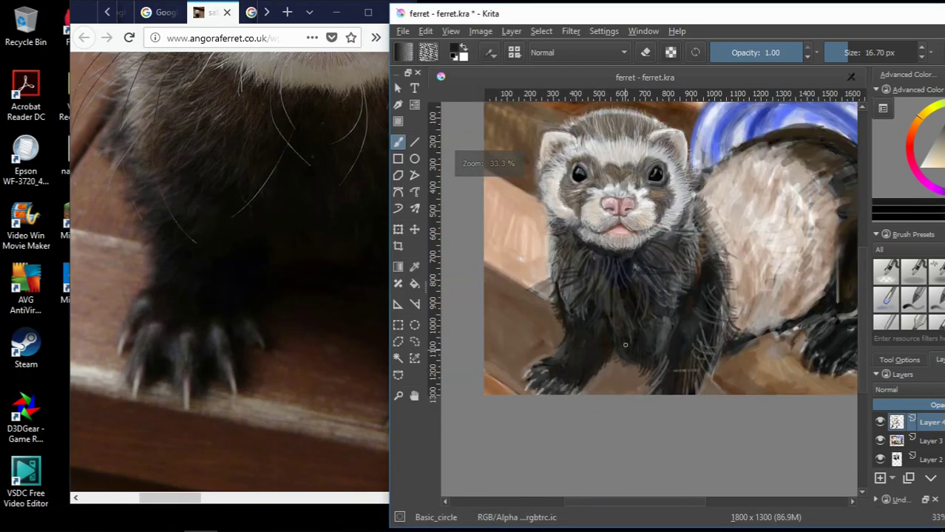
{"action": "key", "text": "minus"}
{"action": "key", "text": "minus"}
{"action": "key", "text": "plus"}
{"action": "key", "text": "plus"}
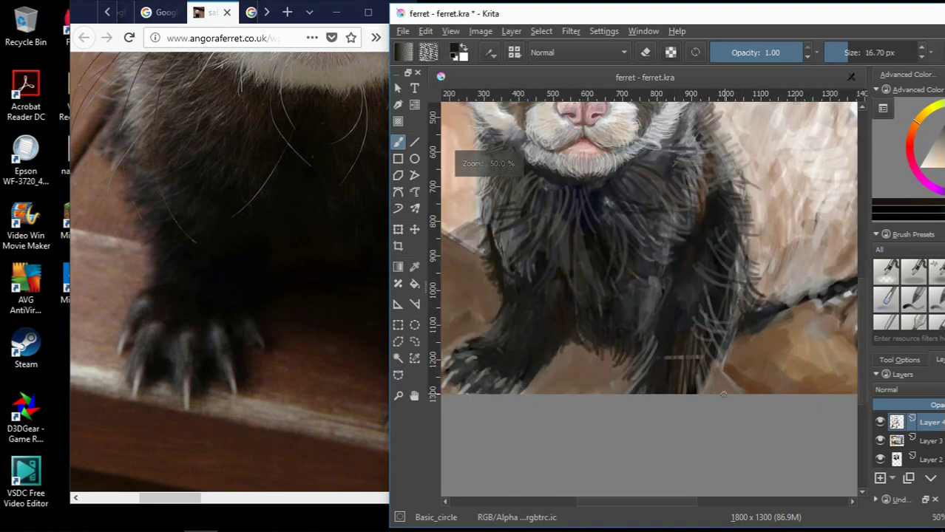
{"action": "key", "text": "minus"}
{"action": "key", "text": "minus"}
{"action": "scroll", "coordinate": [865, 302], "scroll_direction": "up", "scroll_amount": 1}
{"action": "key", "text": "plus"}
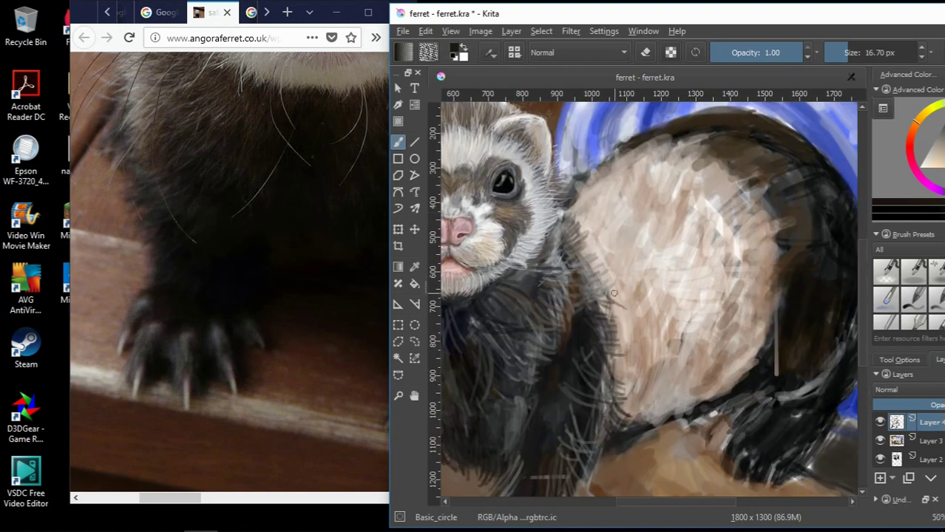
{"action": "scroll", "coordinate": [229, 272], "scroll_direction": "up", "scroll_amount": 5}
Zoom in on the ferret's face, set the brush to 4.47 px, and darken the paint colour
{"action": "left_click_drag", "start_coordinate": [529, 347], "coordinate": [739, 348]}
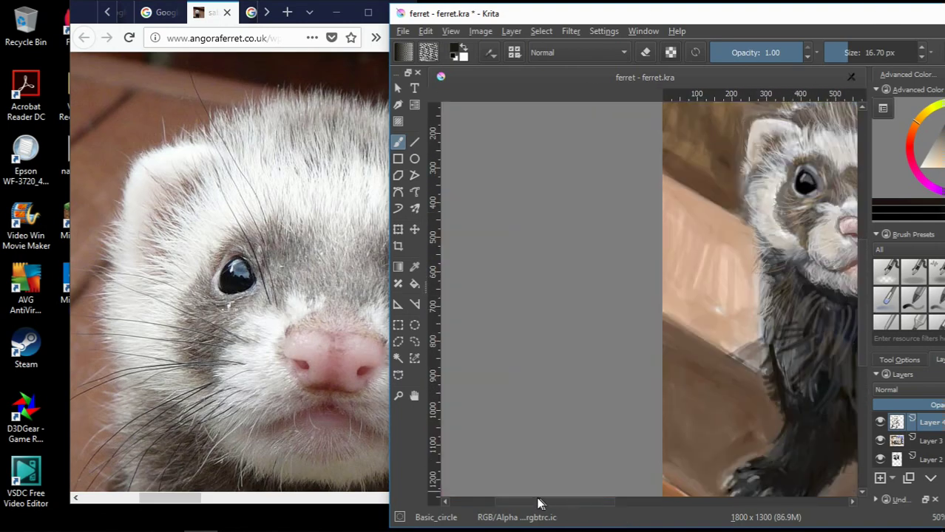
{"action": "key", "text": "plus"}
{"action": "left_click_drag", "start_coordinate": [636, 221], "coordinate": [636, 414]}
{"action": "key", "text": "bracketleft"}
{"action": "key", "text": "bracketleft"}
{"action": "key", "text": "bracketleft"}
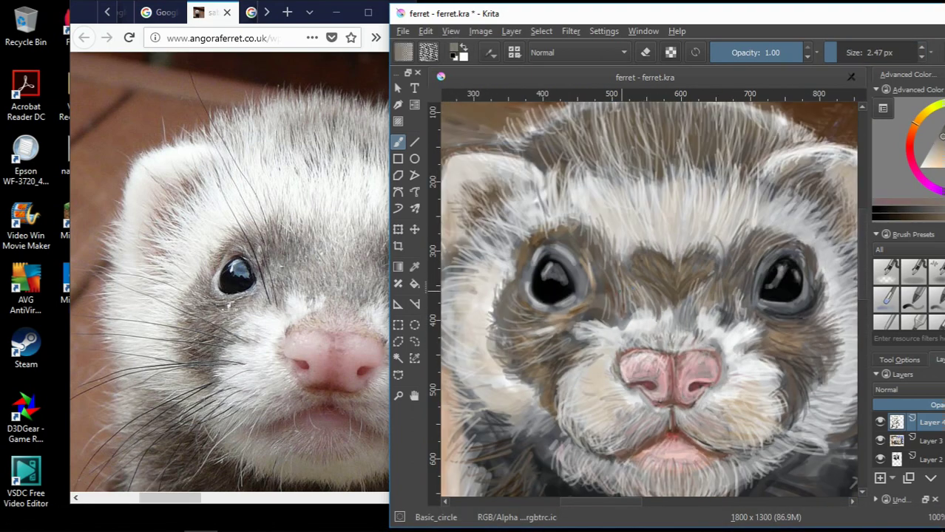
{"action": "key", "text": "plus"}
{"action": "left_click", "coordinate": [922, 49]}
{"action": "left_click", "coordinate": [922, 48]}
{"action": "left_click", "coordinate": [922, 49]}
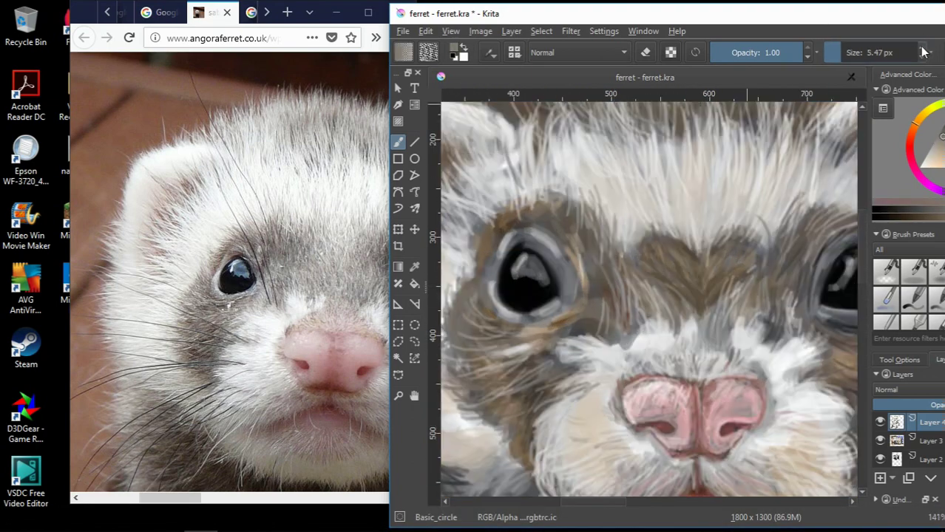
{"action": "left_click", "coordinate": [921, 56]}
{"action": "left_click", "coordinate": [922, 56]}
{"action": "left_click", "coordinate": [922, 56]}
{"action": "left_click", "coordinate": [922, 56]}
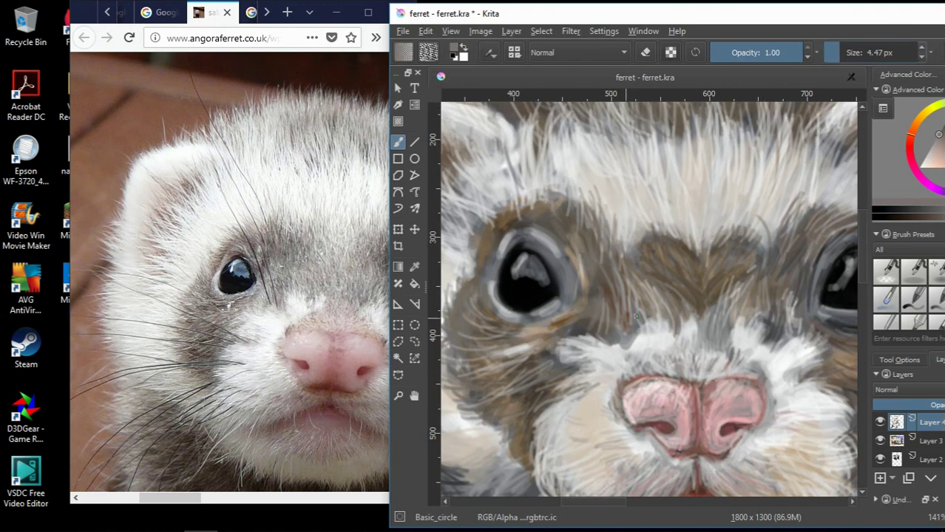
{"action": "left_click", "coordinate": [923, 155]}
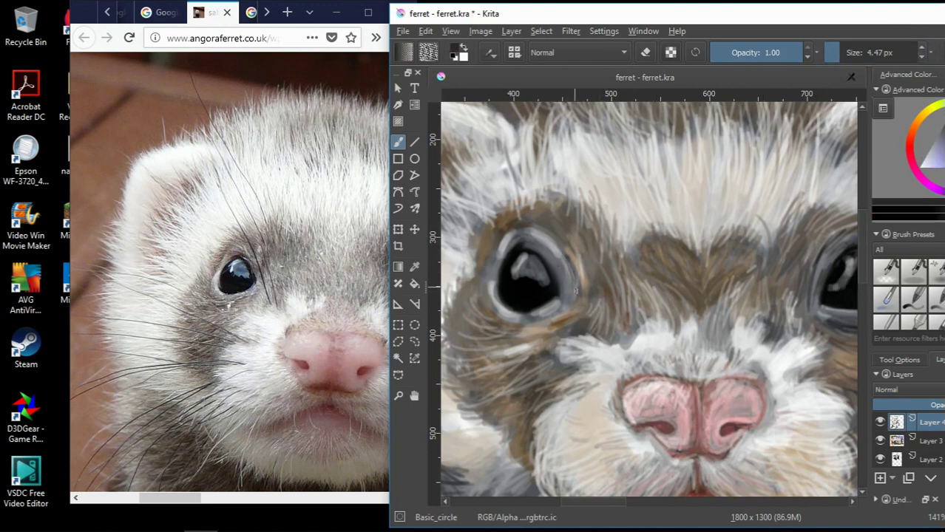
Sample light grey and brownish tones around the eye highlight
{"action": "scroll", "coordinate": [553, 308], "scroll_direction": "up", "scroll_amount": 2}
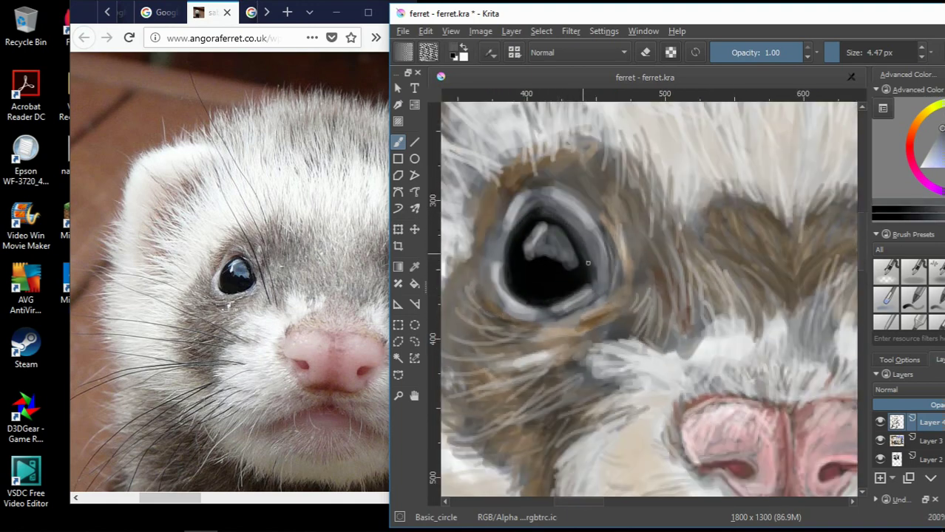
{"action": "left_click", "coordinate": [571, 236], "text": "ctrl"}
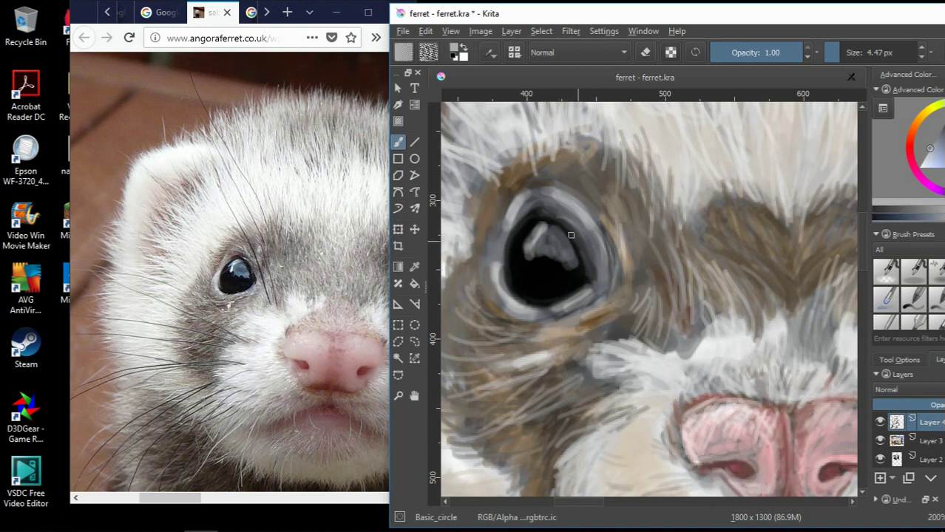
{"action": "left_click", "coordinate": [571, 226], "text": "ctrl"}
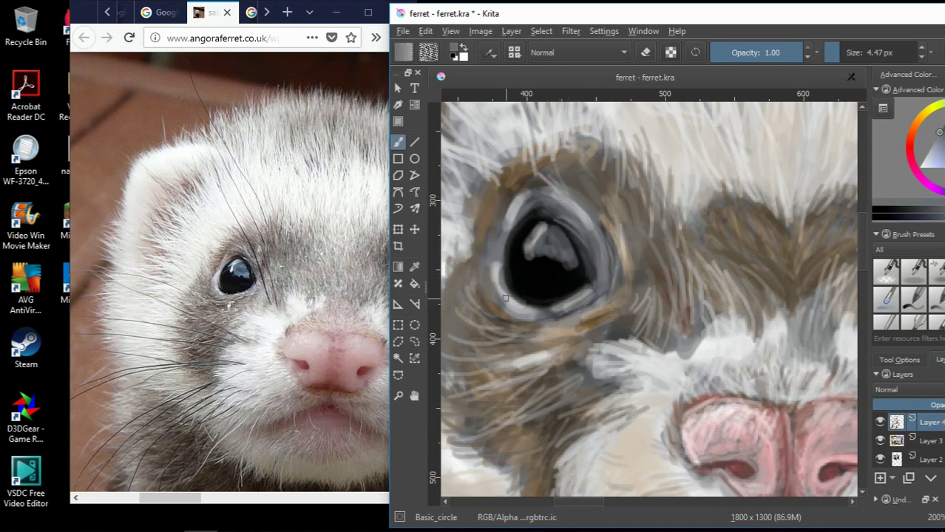
{"action": "left_click", "coordinate": [502, 199], "text": "ctrl"}
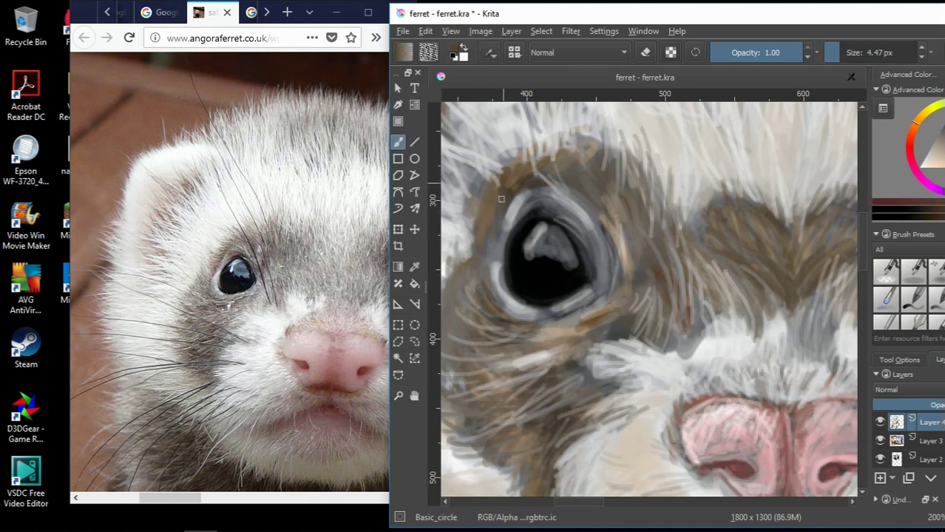
{"action": "left_click", "coordinate": [548, 195], "text": "ctrl"}
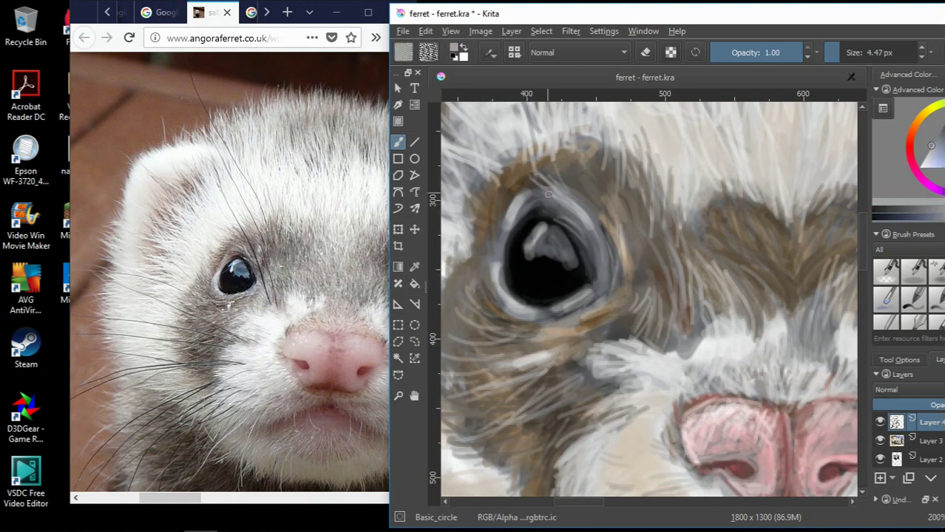
{"action": "left_click", "coordinate": [501, 300], "text": "ctrl"}
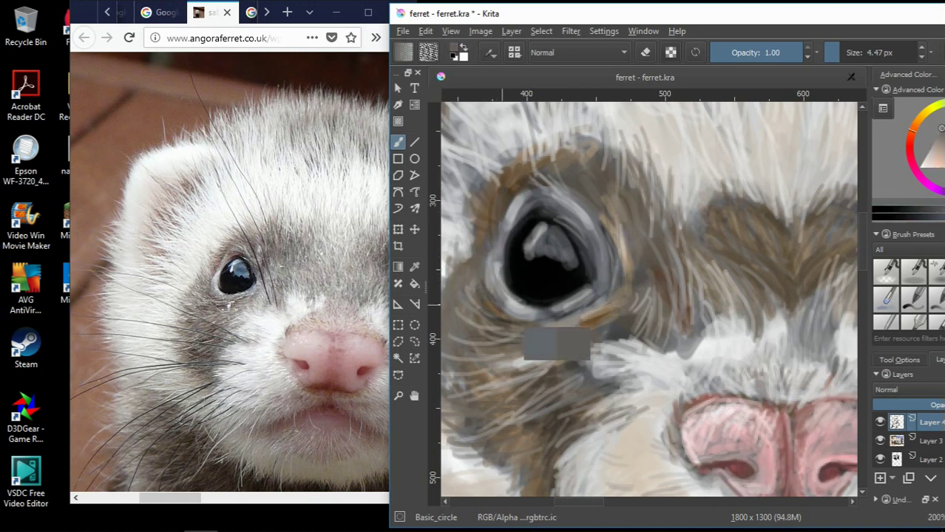
Paint near-black strokes on the eye's right edge and upper rim, then zoom out
{"action": "left_click", "coordinate": [509, 259], "text": "ctrl"}
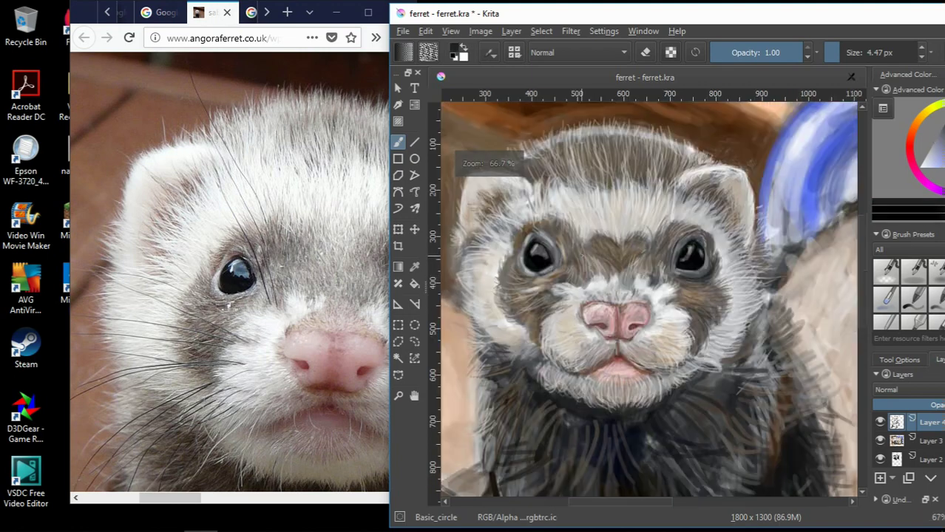
{"action": "scroll", "coordinate": [649, 296], "scroll_direction": "down", "scroll_amount": 5}
{"action": "scroll", "coordinate": [580, 268], "scroll_direction": "up", "scroll_amount": 5}
{"action": "left_click", "coordinate": [578, 267], "text": "ctrl"}
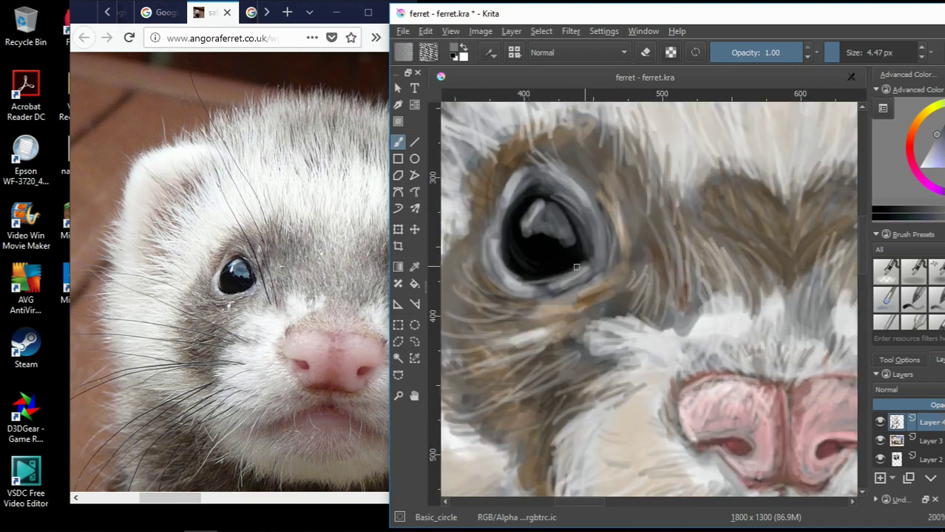
{"action": "left_click", "coordinate": [590, 244], "text": "ctrl"}
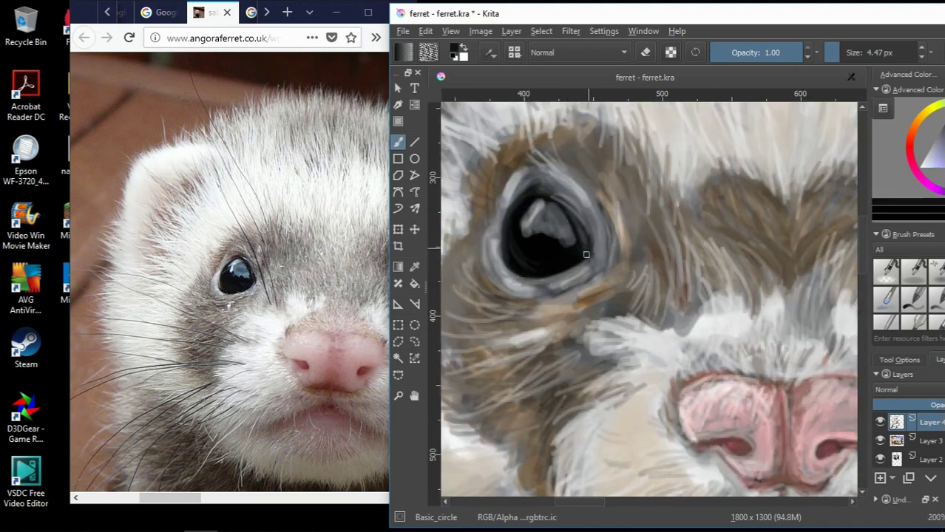
{"action": "left_click_drag", "start_coordinate": [625, 182], "coordinate": [627, 247]}
{"action": "mouse_move", "coordinate": [623, 215]}
{"action": "left_mouse_down"}
{"action": "mouse_move", "coordinate": [562, 137]}
{"action": "mouse_move", "coordinate": [591, 173]}
{"action": "left_mouse_up"}
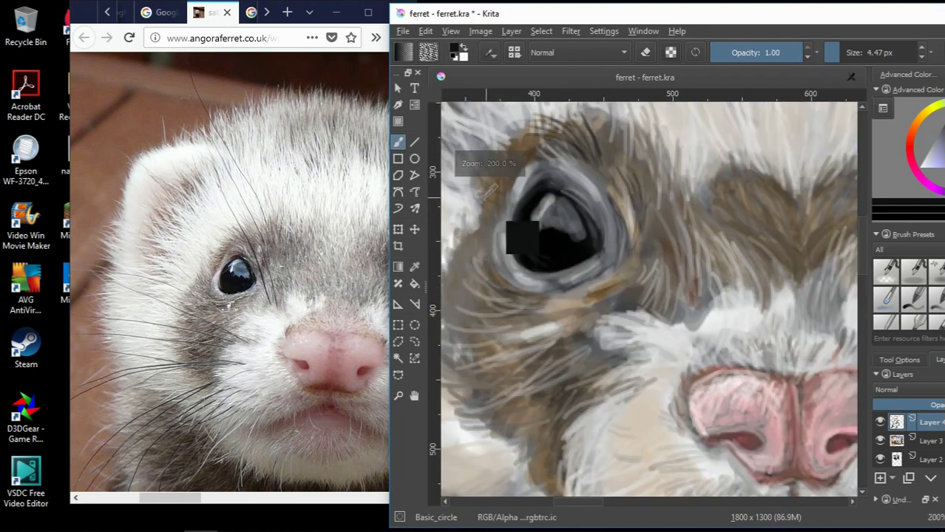
{"action": "key", "text": "1"}
{"action": "left_click", "coordinate": [488, 163], "text": "ctrl"}
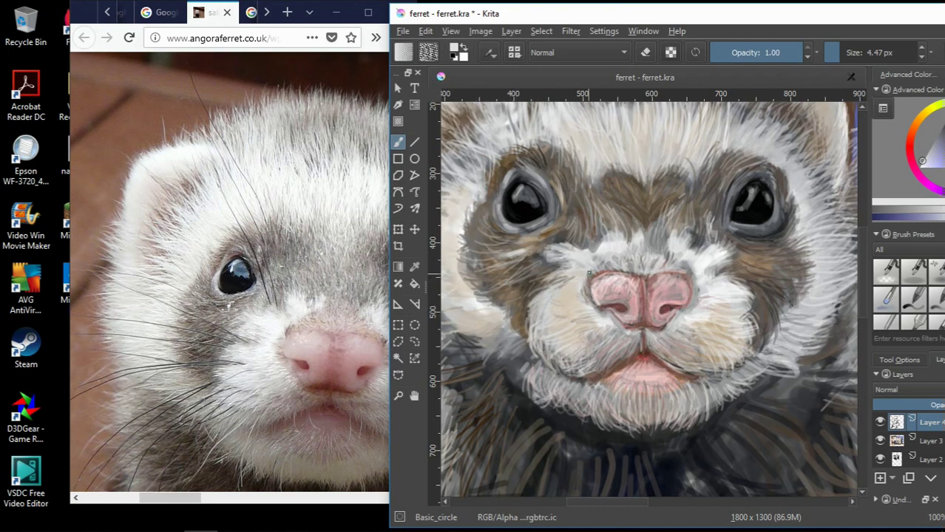
Sample a darker fur tone and a lighter grey near the ferret's nose
{"action": "scroll", "coordinate": [497, 222], "scroll_direction": "up", "scroll_amount": 2}
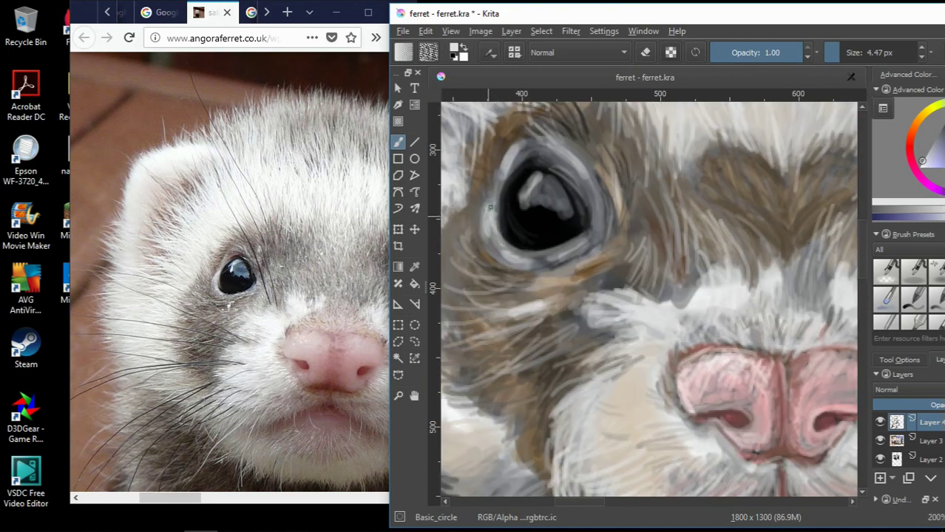
{"action": "left_click", "coordinate": [490, 207], "text": "ctrl"}
{"action": "scroll", "coordinate": [536, 236], "scroll_direction": "down", "scroll_amount": 2}
{"action": "scroll", "coordinate": [635, 249], "scroll_direction": "up", "scroll_amount": 2}
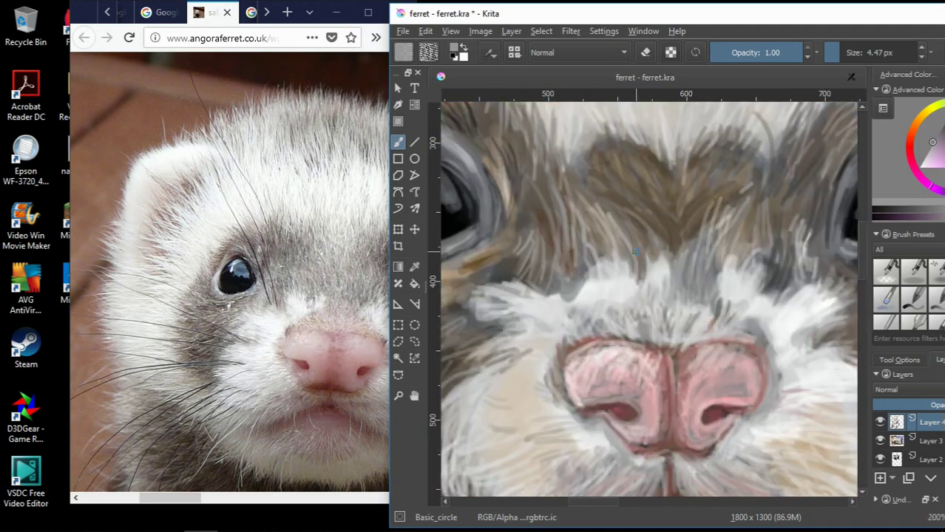
{"action": "left_click", "coordinate": [657, 296], "text": "ctrl"}
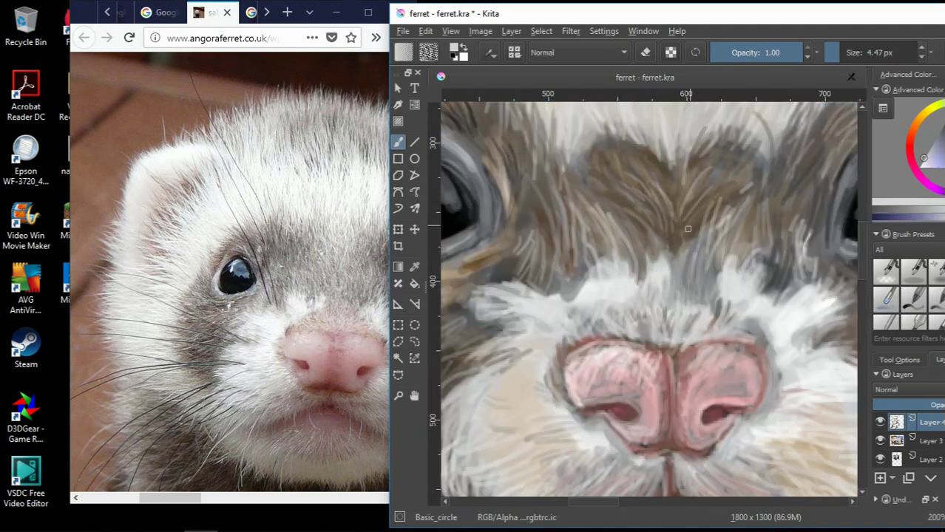
{"action": "scroll", "coordinate": [688, 230], "scroll_direction": "down", "scroll_amount": 2}
{"action": "scroll", "coordinate": [740, 251], "scroll_direction": "up", "scroll_amount": 2}
Paint light grey and tan fur strokes on both cheeks beside the nose
{"action": "left_click_drag", "start_coordinate": [761, 255], "coordinate": [699, 275]}
{"action": "left_click_drag", "start_coordinate": [776, 273], "coordinate": [751, 255]}
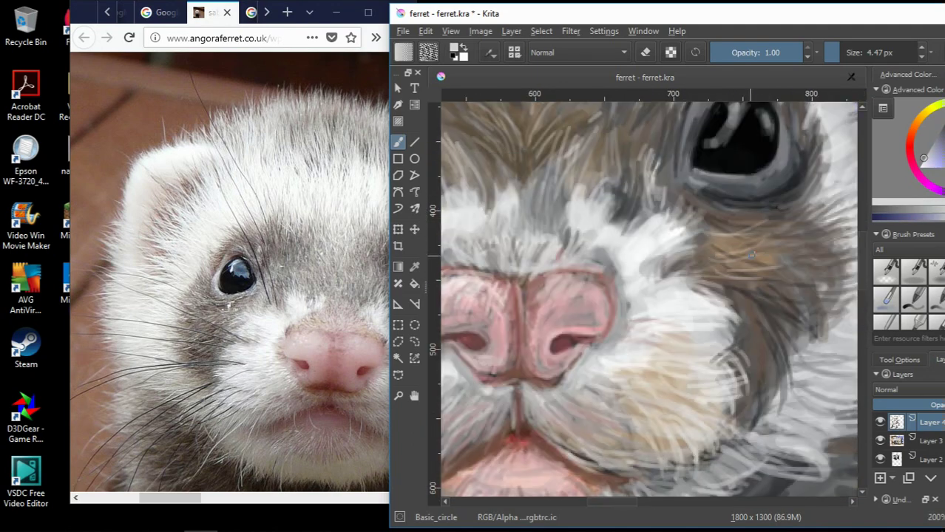
{"action": "scroll", "coordinate": [751, 255], "scroll_direction": "down", "scroll_amount": 3}
{"action": "scroll", "coordinate": [769, 191], "scroll_direction": "up", "scroll_amount": 3}
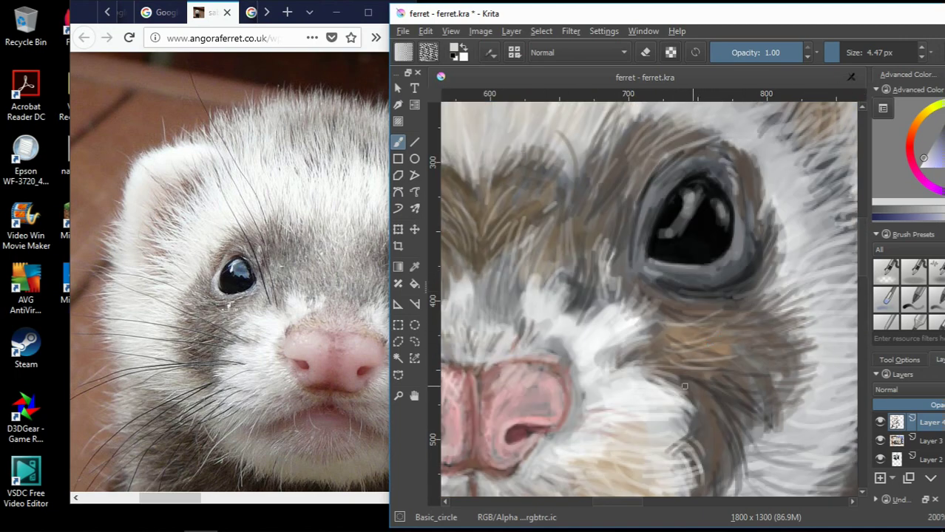
{"action": "left_click_drag", "start_coordinate": [685, 386], "coordinate": [673, 340]}
{"action": "scroll", "coordinate": [733, 290], "scroll_direction": "down", "scroll_amount": 3}
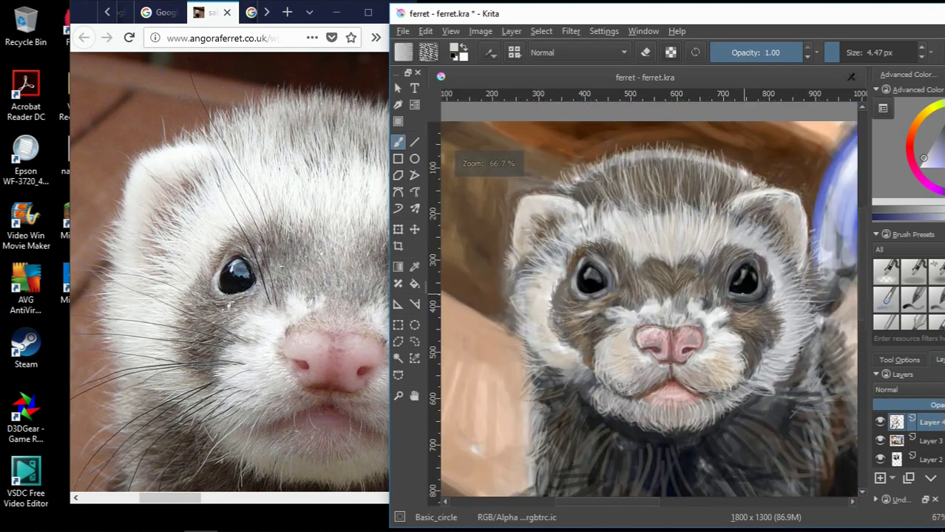
{"action": "scroll", "coordinate": [551, 223], "scroll_direction": "up", "scroll_amount": 3}
{"action": "scroll", "coordinate": [550, 223], "scroll_direction": "down", "scroll_amount": 3}
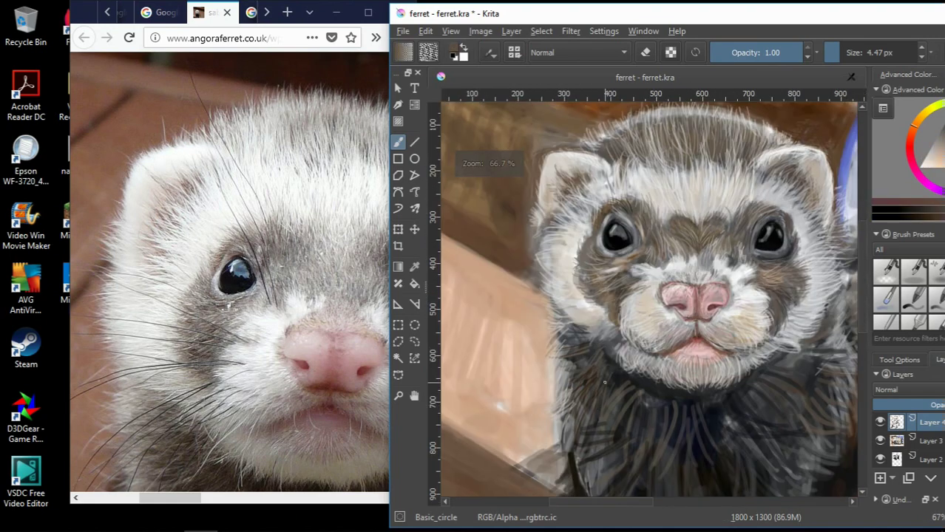
{"action": "left_click_drag", "start_coordinate": [546, 501], "coordinate": [616, 500]}
Review the ferret reference photos, ending on the side view, then return to the painting
{"action": "left_click", "coordinate": [365, 437]}
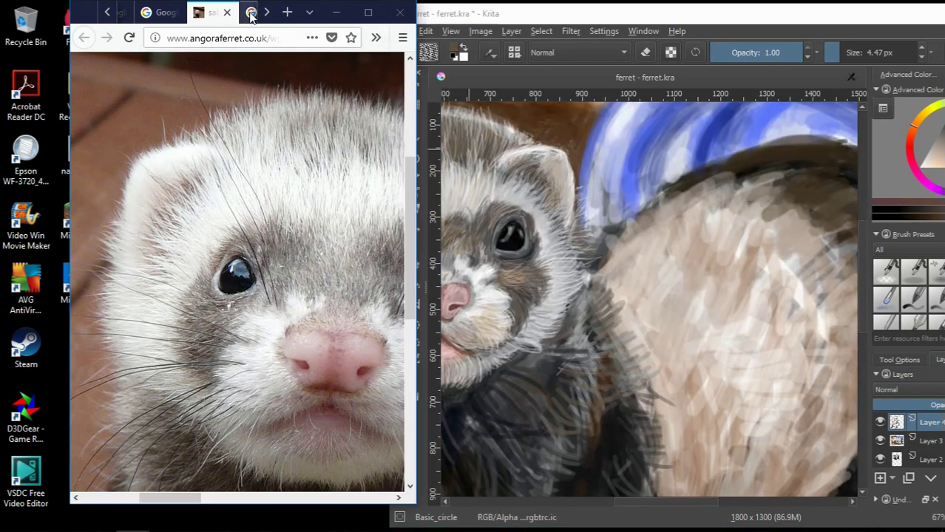
{"action": "left_click", "coordinate": [255, 11]}
{"action": "left_click", "coordinate": [229, 12]}
{"action": "left_click", "coordinate": [255, 12]}
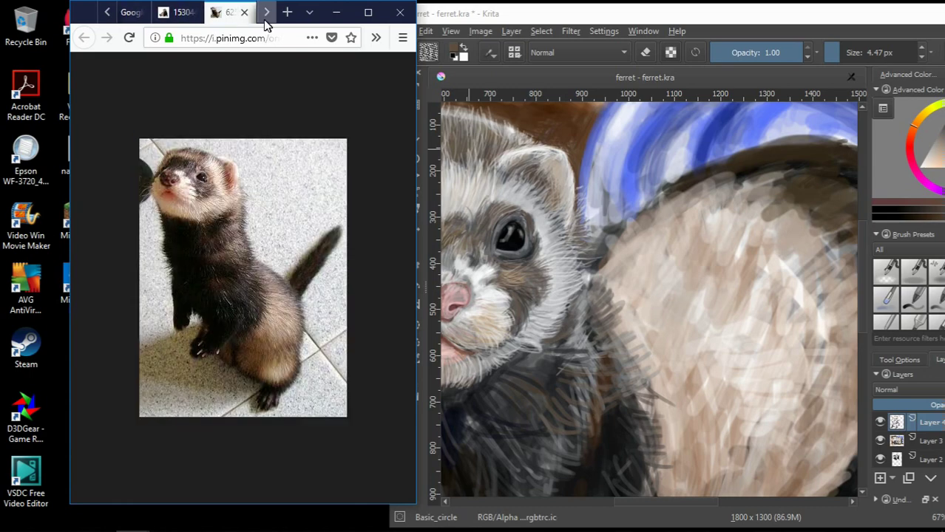
{"action": "left_click", "coordinate": [255, 11]}
{"action": "scroll", "coordinate": [444, 323], "scroll_direction": "down", "scroll_amount": 2}
{"action": "left_click", "coordinate": [133, 525]}
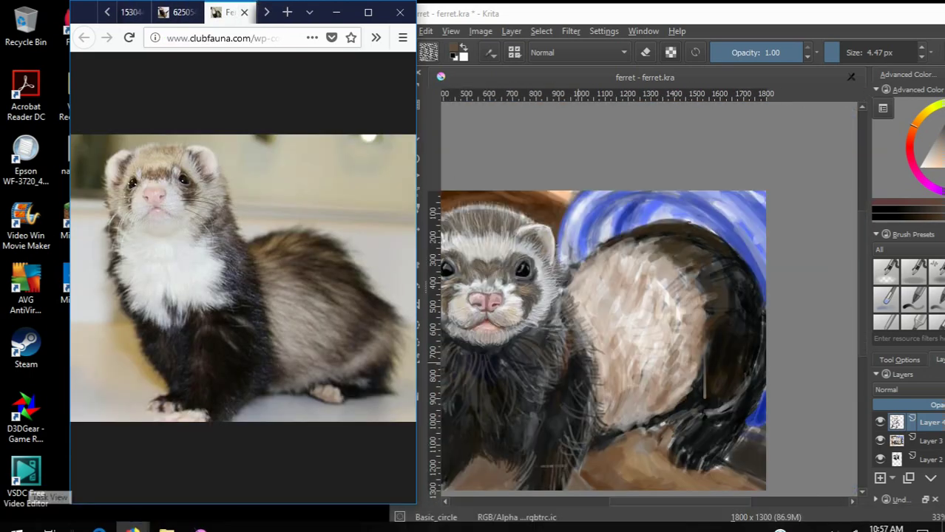
{"action": "scroll", "coordinate": [577, 254], "scroll_direction": "up", "scroll_amount": 1}
Paint thin brown hairs across the body, dark hairs on its left edge, and light tan strokes
{"action": "left_click_drag", "start_coordinate": [577, 254], "coordinate": [665, 269]}
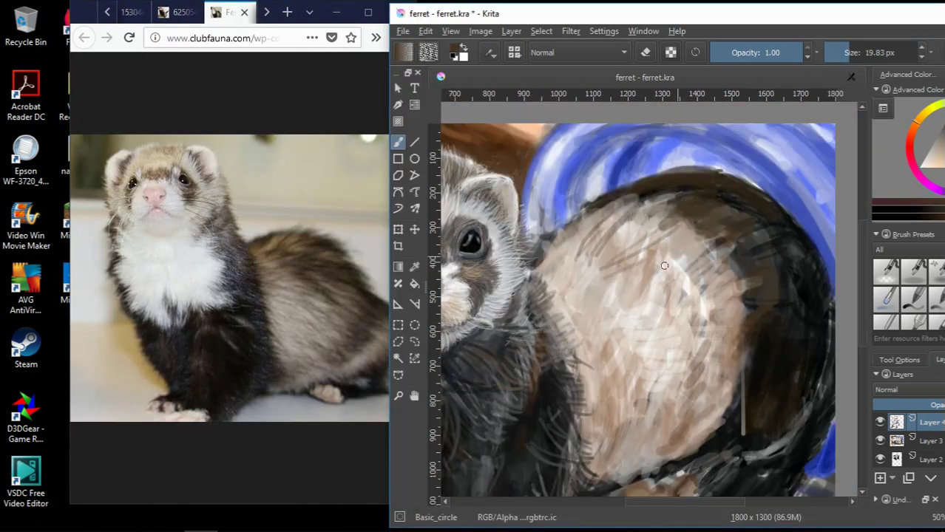
{"action": "mouse_move", "coordinate": [596, 281]}
{"action": "left_mouse_down"}
{"action": "mouse_move", "coordinate": [695, 292]}
{"action": "mouse_move", "coordinate": [569, 347]}
{"action": "left_mouse_up"}
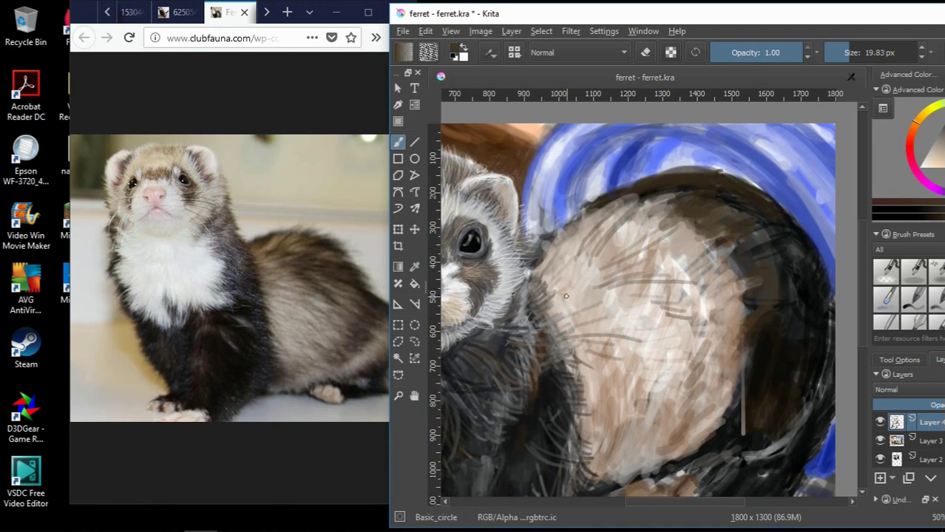
{"action": "mouse_move", "coordinate": [566, 297]}
{"action": "left_mouse_down"}
{"action": "mouse_move", "coordinate": [551, 256]}
{"action": "mouse_move", "coordinate": [573, 221]}
{"action": "mouse_move", "coordinate": [618, 209]}
{"action": "left_mouse_up"}
{"action": "left_click", "coordinate": [547, 267], "text": "ctrl"}
{"action": "left_click", "coordinate": [665, 251], "text": "ctrl"}
{"action": "left_click_drag", "start_coordinate": [647, 247], "coordinate": [717, 225]}
Add darker lower-body strokes, darken the fur edge along the back, and add short light strokes
{"action": "left_click", "coordinate": [612, 394], "text": "ctrl"}
{"action": "left_click_drag", "start_coordinate": [584, 370], "coordinate": [669, 367]}
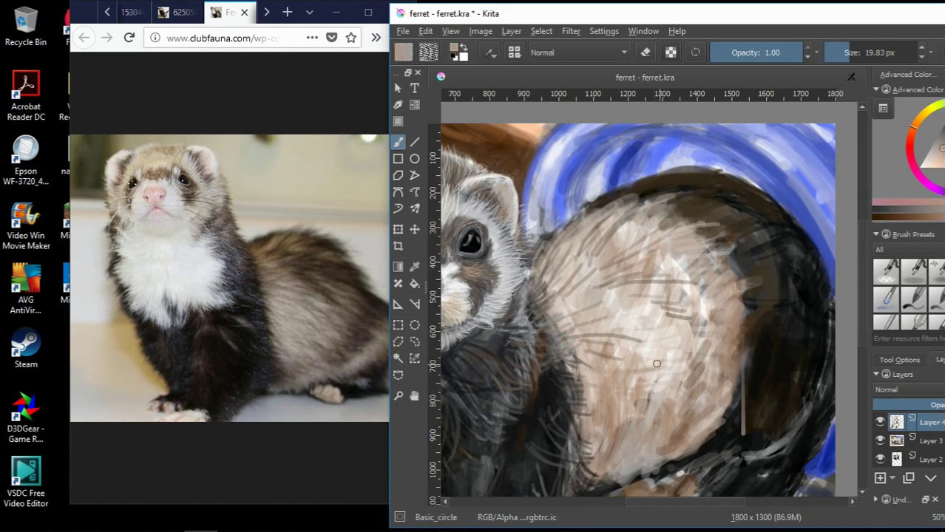
{"action": "left_click", "coordinate": [663, 428], "text": "ctrl"}
{"action": "left_click_drag", "start_coordinate": [659, 475], "coordinate": [650, 439]}
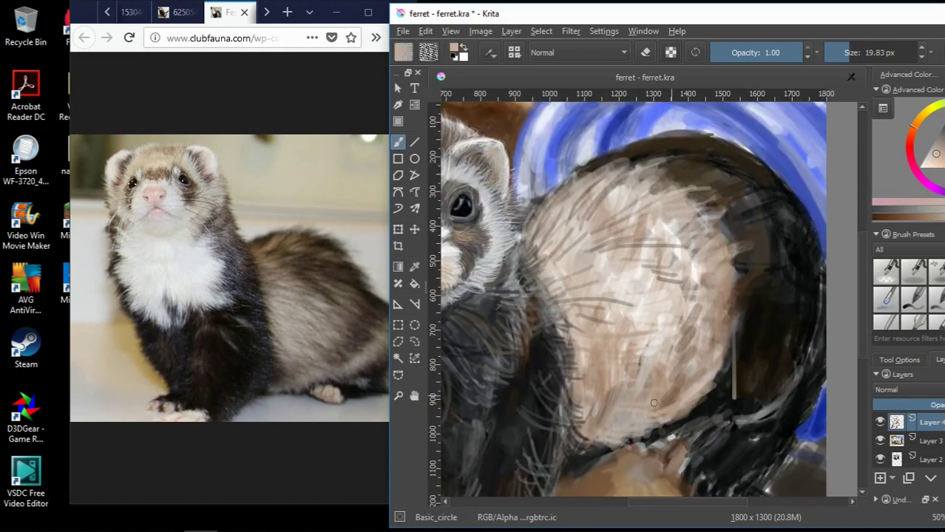
{"action": "left_click", "coordinate": [745, 342], "text": "ctrl"}
{"action": "left_click_drag", "start_coordinate": [733, 397], "coordinate": [728, 338]}
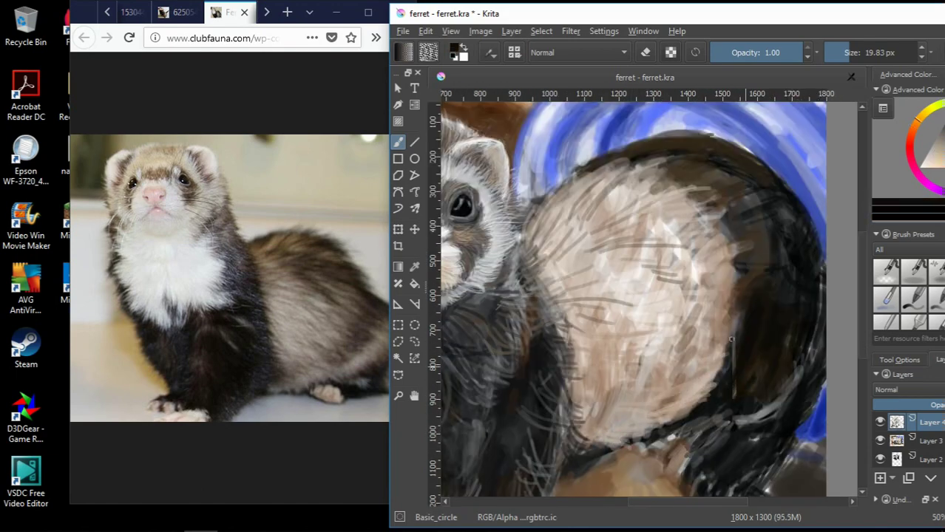
{"action": "left_click", "coordinate": [686, 373], "text": "ctrl"}
{"action": "mouse_move", "coordinate": [732, 304]}
{"action": "left_mouse_down"}
{"action": "mouse_move", "coordinate": [748, 273]}
{"action": "mouse_move", "coordinate": [721, 259]}
{"action": "mouse_move", "coordinate": [711, 221]}
{"action": "left_mouse_up"}
Repaint the dark fur edge under the belly and lay light strokes across the body
{"action": "scroll", "coordinate": [695, 346], "scroll_direction": "up", "scroll_amount": 1}
{"action": "left_click", "coordinate": [695, 346], "text": "ctrl"}
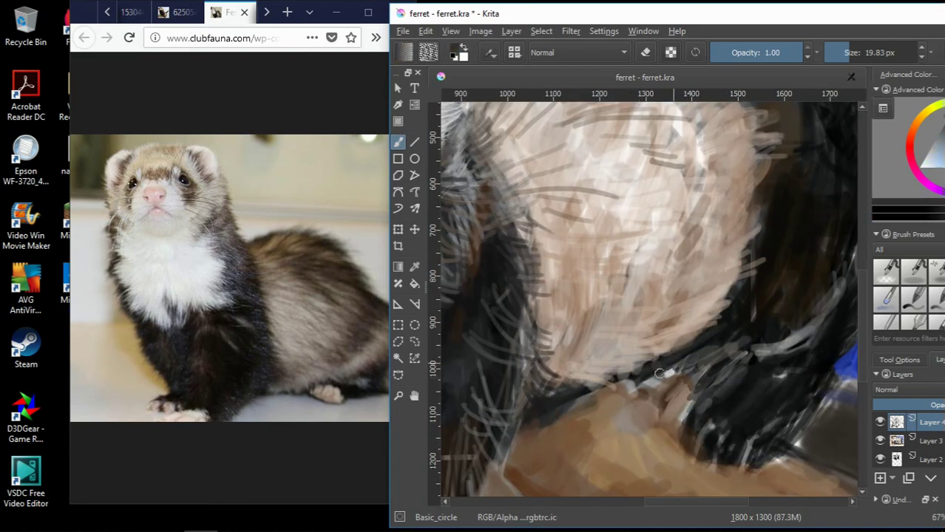
{"action": "left_click", "coordinate": [658, 340], "text": "ctrl"}
{"action": "mouse_move", "coordinate": [687, 359]}
{"action": "left_mouse_down"}
{"action": "mouse_move", "coordinate": [614, 377]}
{"action": "mouse_move", "coordinate": [606, 388]}
{"action": "left_mouse_up"}
{"action": "scroll", "coordinate": [696, 307], "scroll_direction": "down", "scroll_amount": 1}
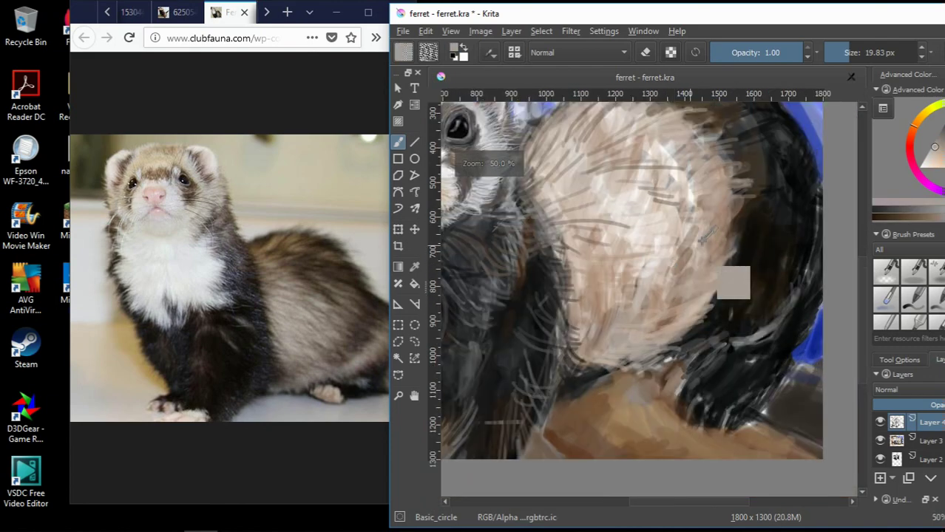
{"action": "left_click", "coordinate": [589, 180], "text": "ctrl"}
{"action": "left_click", "coordinate": [584, 200], "text": "ctrl"}
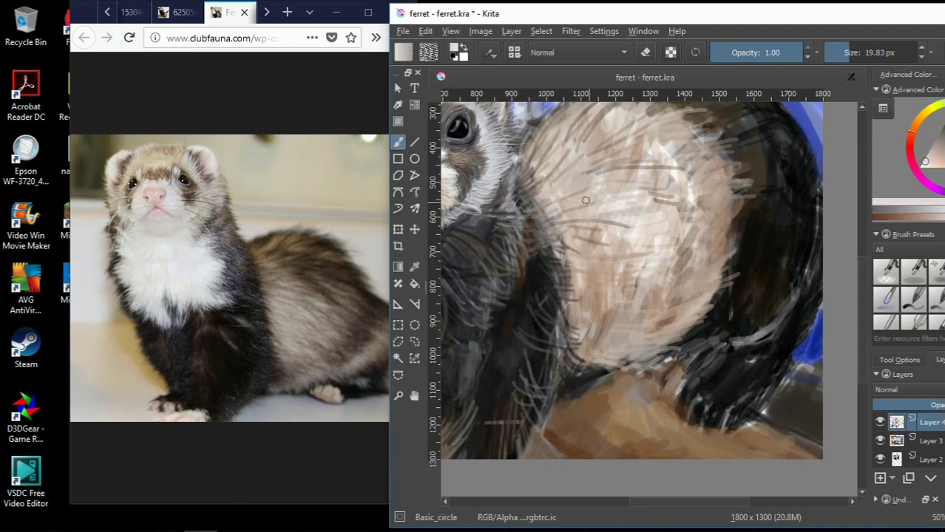
{"action": "left_click", "coordinate": [591, 140], "text": "ctrl"}
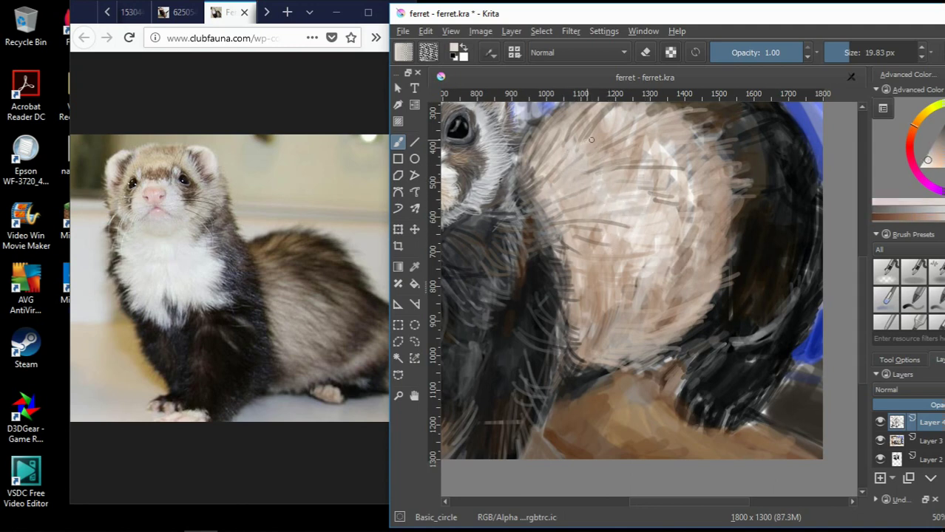
{"action": "mouse_move", "coordinate": [651, 249]}
{"action": "left_mouse_down"}
{"action": "mouse_move", "coordinate": [603, 283]}
{"action": "mouse_move", "coordinate": [587, 276]}
{"action": "left_mouse_up"}
{"action": "left_click_drag", "start_coordinate": [686, 272], "coordinate": [626, 289]}
Try new fur tones and paint light strokes up the body
{"action": "left_click", "coordinate": [658, 300], "text": "ctrl"}
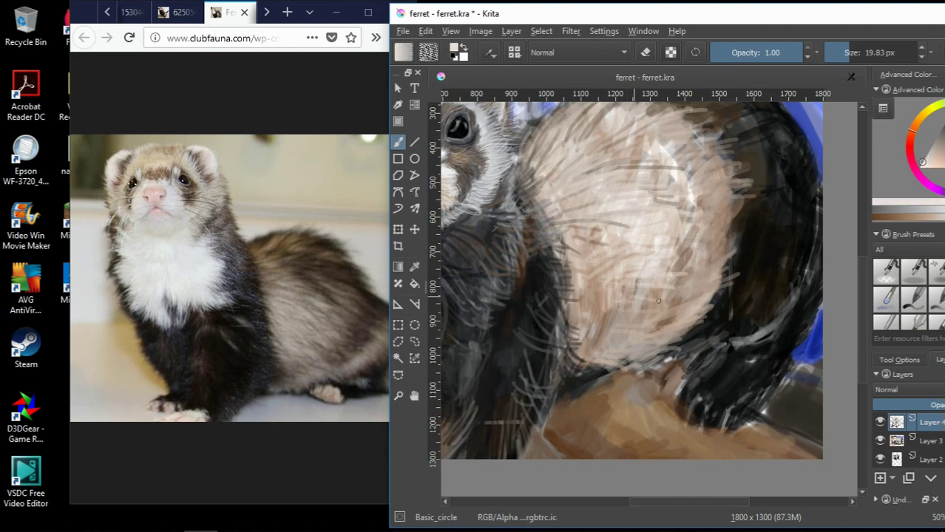
{"action": "left_click_drag", "start_coordinate": [620, 365], "coordinate": [684, 244]}
{"action": "left_click", "coordinate": [692, 196], "text": "ctrl"}
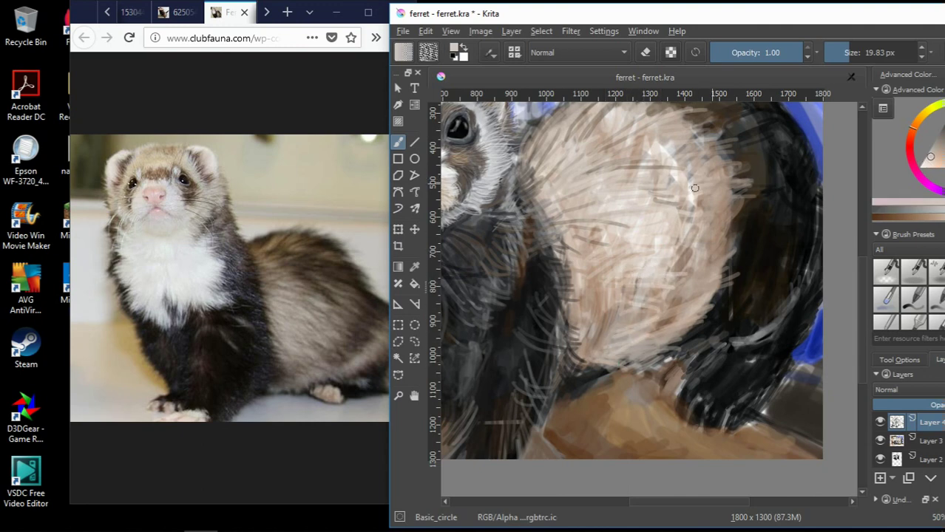
{"action": "left_click", "coordinate": [739, 275], "text": "ctrl"}
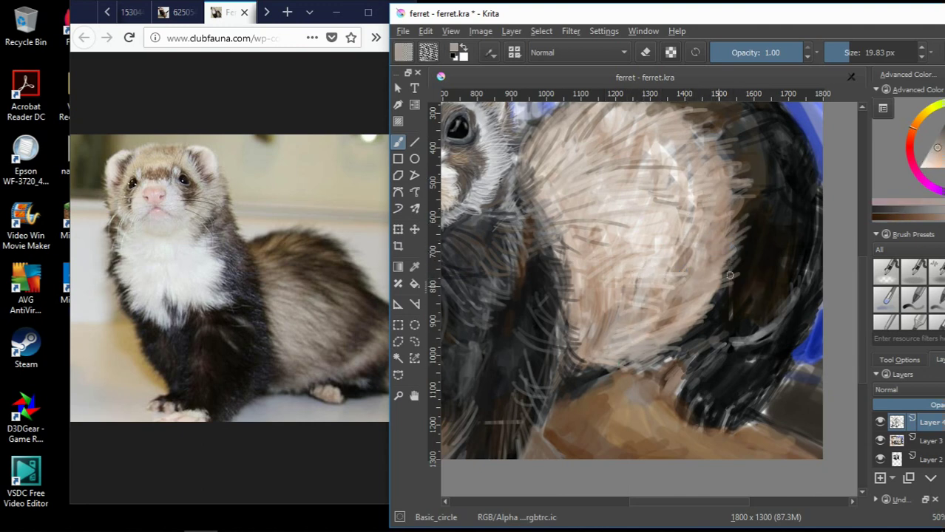
{"action": "left_click", "coordinate": [678, 288], "text": "ctrl"}
{"action": "scroll", "coordinate": [658, 326], "scroll_direction": "up", "scroll_amount": 3}
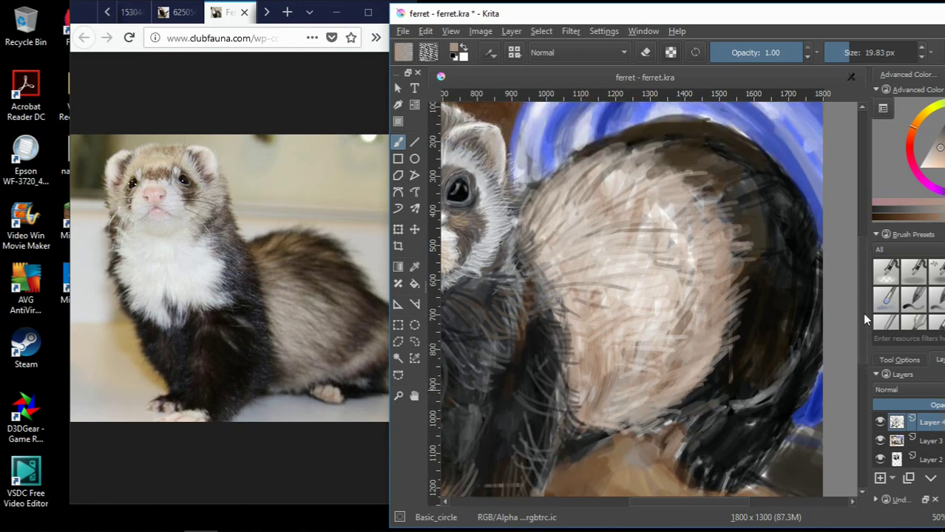
{"action": "left_click", "coordinate": [630, 234], "text": "ctrl"}
Sample a body colour and add more fur strokes across the body
{"action": "left_click", "coordinate": [619, 385], "text": "ctrl"}
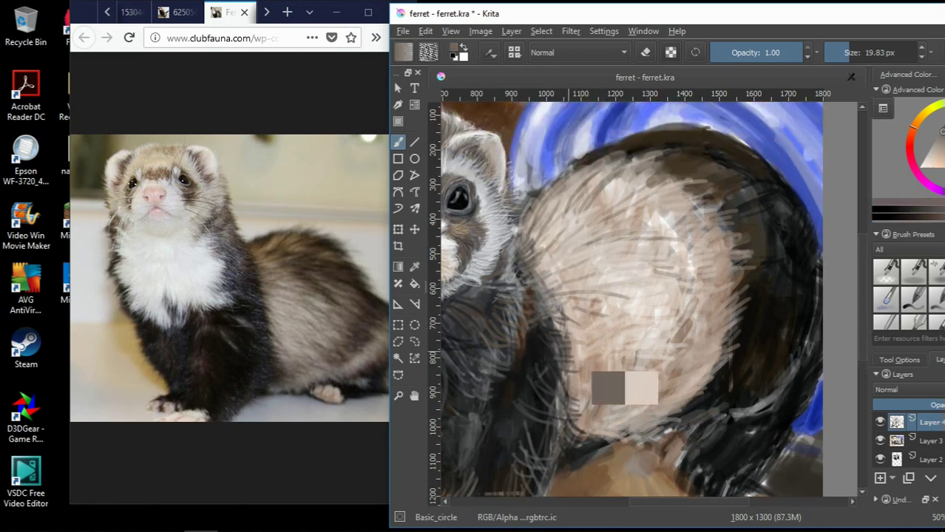
{"action": "left_click_drag", "start_coordinate": [618, 385], "coordinate": [637, 419]}
{"action": "left_click_drag", "start_coordinate": [591, 284], "coordinate": [634, 311]}
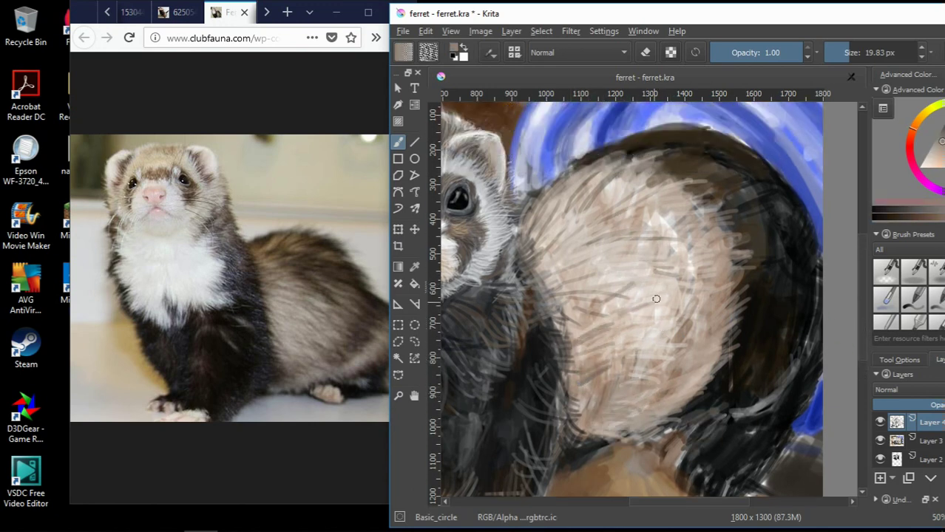
{"action": "left_click_drag", "start_coordinate": [739, 403], "coordinate": [771, 400]}
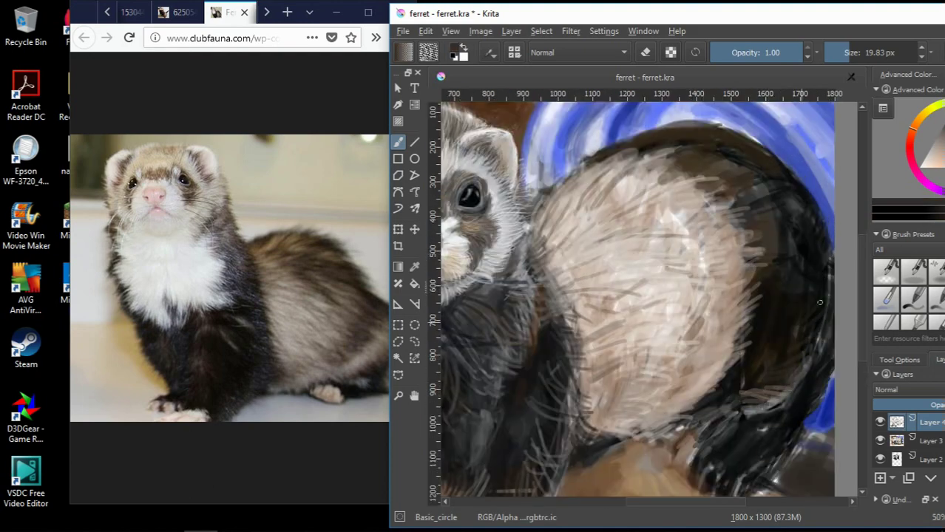
Add dark fur strokes at the top right and across the body
{"action": "scroll", "coordinate": [799, 311], "scroll_direction": "right", "scroll_amount": 1}
{"action": "left_click_drag", "start_coordinate": [708, 138], "coordinate": [759, 186]}
{"action": "scroll", "coordinate": [768, 214], "scroll_direction": "down", "scroll_amount": 2}
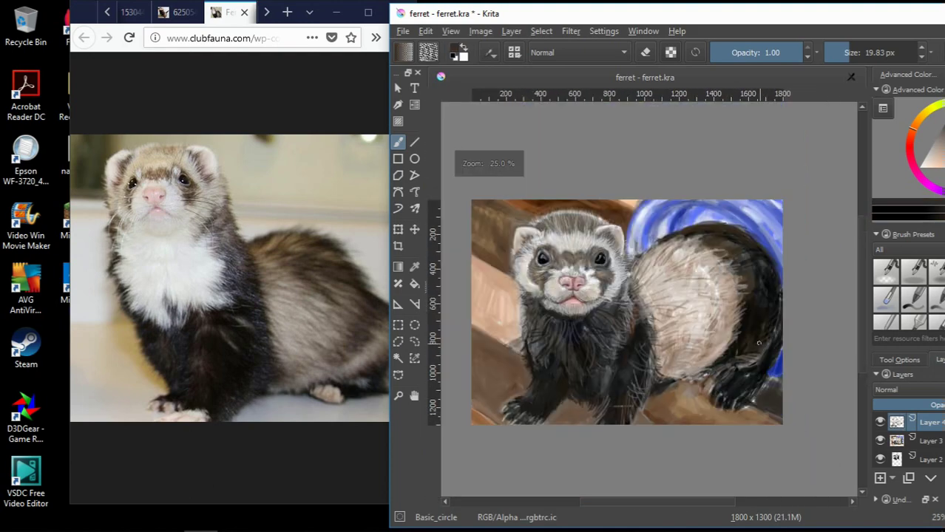
{"action": "scroll", "coordinate": [760, 322], "scroll_direction": "up", "scroll_amount": 3}
{"action": "scroll", "coordinate": [760, 323], "scroll_direction": "down", "scroll_amount": 2}
{"action": "scroll", "coordinate": [760, 322], "scroll_direction": "up", "scroll_amount": 2}
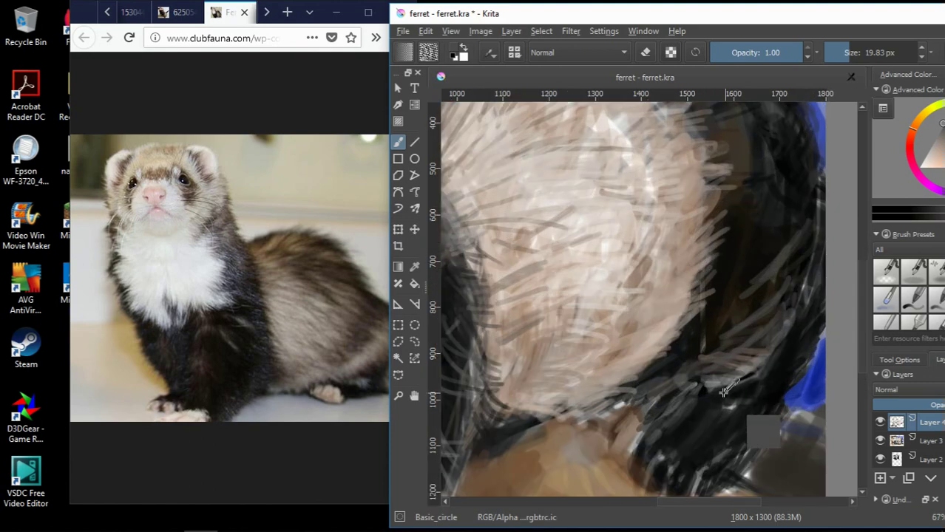
{"action": "left_click_drag", "start_coordinate": [761, 344], "coordinate": [706, 379]}
{"action": "mouse_move", "coordinate": [784, 318]}
{"action": "left_mouse_down"}
{"action": "mouse_move", "coordinate": [765, 354]}
{"action": "mouse_move", "coordinate": [715, 385]}
{"action": "mouse_move", "coordinate": [747, 354]}
{"action": "mouse_move", "coordinate": [769, 310]}
{"action": "mouse_move", "coordinate": [788, 230]}
{"action": "mouse_move", "coordinate": [754, 368]}
{"action": "mouse_move", "coordinate": [666, 406]}
{"action": "left_mouse_up"}
Paint light beige-grey fur over the dark right side
{"action": "scroll", "coordinate": [754, 414], "scroll_direction": "down", "scroll_amount": 2}
{"action": "scroll", "coordinate": [734, 408], "scroll_direction": "up", "scroll_amount": 1}
{"action": "left_click", "coordinate": [594, 249], "text": "ctrl"}
{"action": "left_click_drag", "start_coordinate": [739, 344], "coordinate": [695, 402]}
{"action": "left_click_drag", "start_coordinate": [627, 510], "coordinate": [658, 510]}
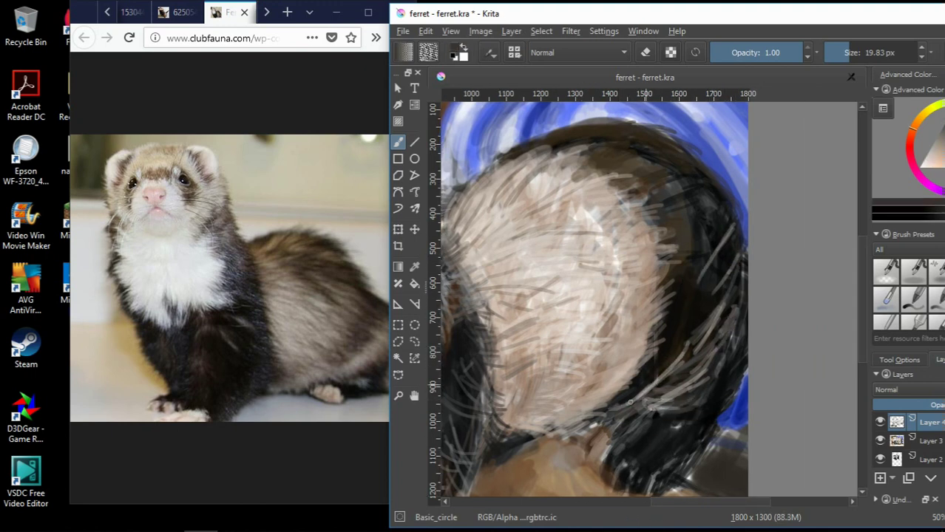
{"action": "left_click_drag", "start_coordinate": [714, 237], "coordinate": [692, 318]}
Paint dark strokes along the head's top arc and down the right-side fur
{"action": "left_click", "coordinate": [569, 131], "text": "ctrl"}
{"action": "left_click_drag", "start_coordinate": [569, 130], "coordinate": [743, 221]}
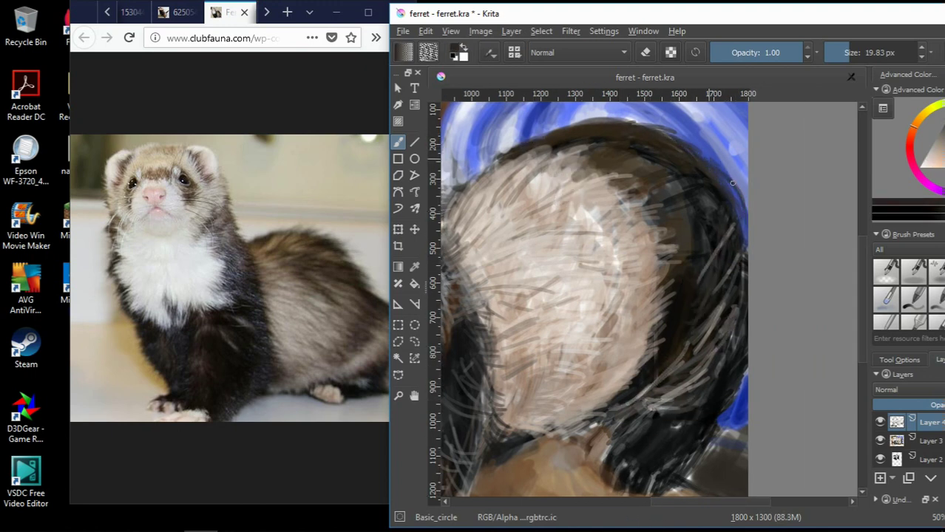
{"action": "left_click_drag", "start_coordinate": [721, 174], "coordinate": [729, 286]}
{"action": "scroll", "coordinate": [740, 311], "scroll_direction": "down", "scroll_amount": 3}
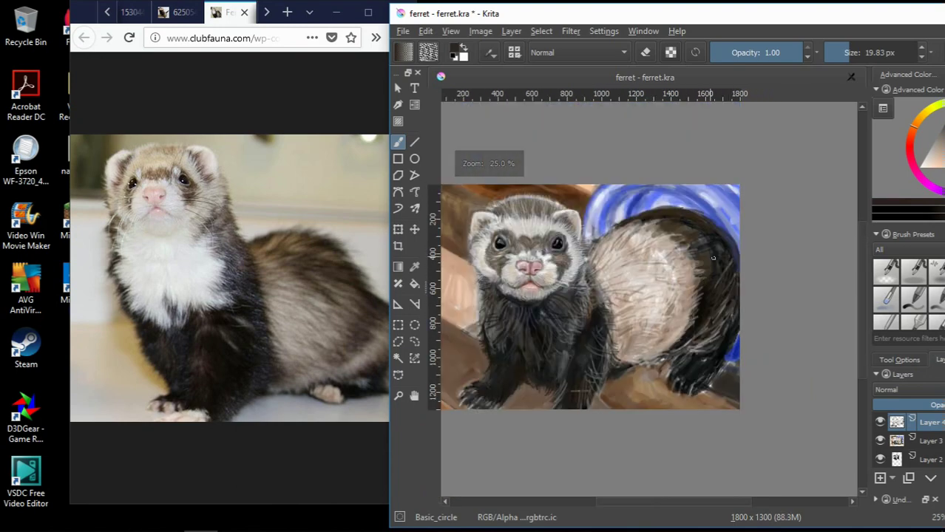
{"action": "scroll", "coordinate": [769, 362], "scroll_direction": "up", "scroll_amount": 3}
Cycle through the Firefox reference tabs to the white-background ferret photo
{"action": "left_click", "coordinate": [325, 11]}
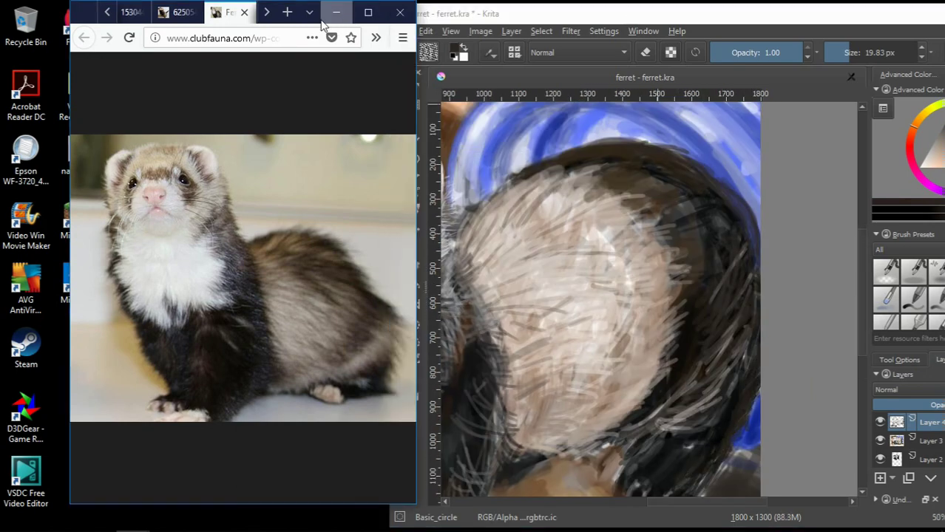
{"action": "key", "text": "ctrl+Page_Up"}
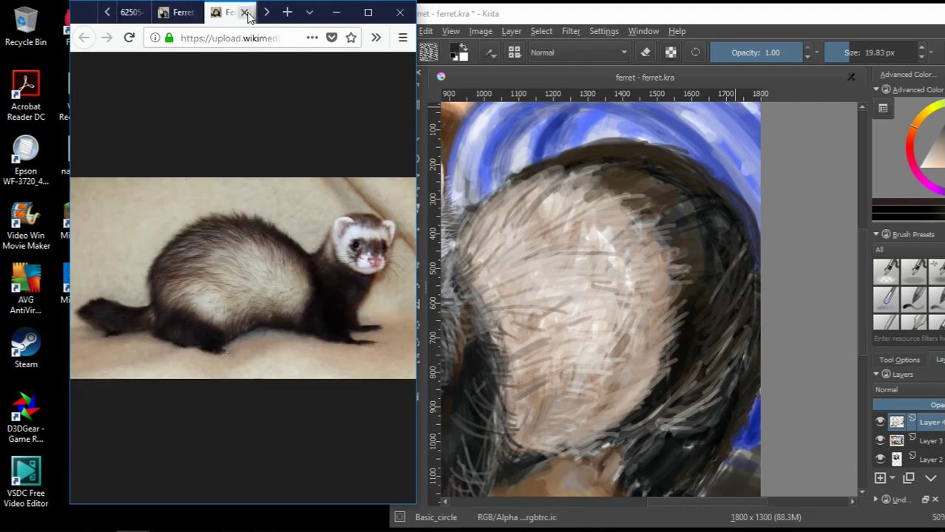
{"action": "key", "text": "ctrl+Page_Up"}
{"action": "left_click", "coordinate": [128, 13]}
{"action": "left_click", "coordinate": [185, 13]}
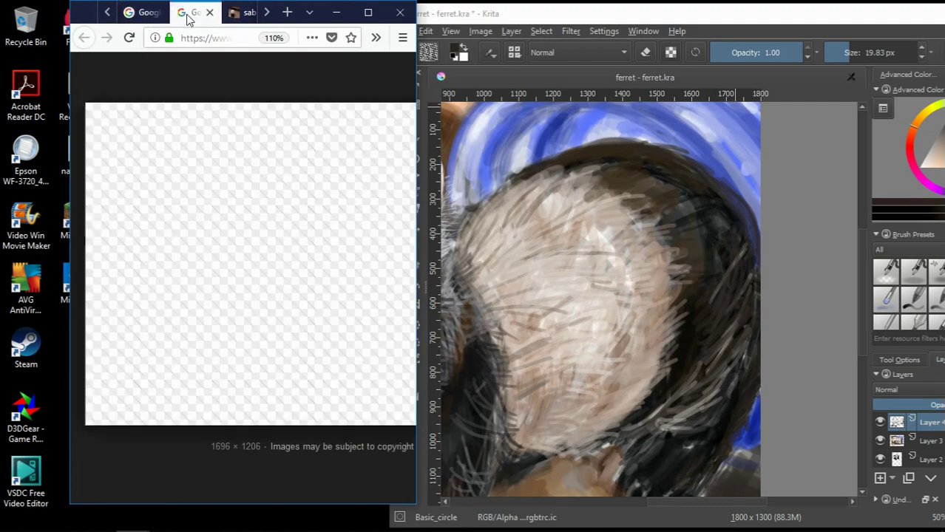
{"action": "left_click", "coordinate": [232, 12]}
{"action": "left_click_drag", "start_coordinate": [206, 500], "coordinate": [369, 500]}
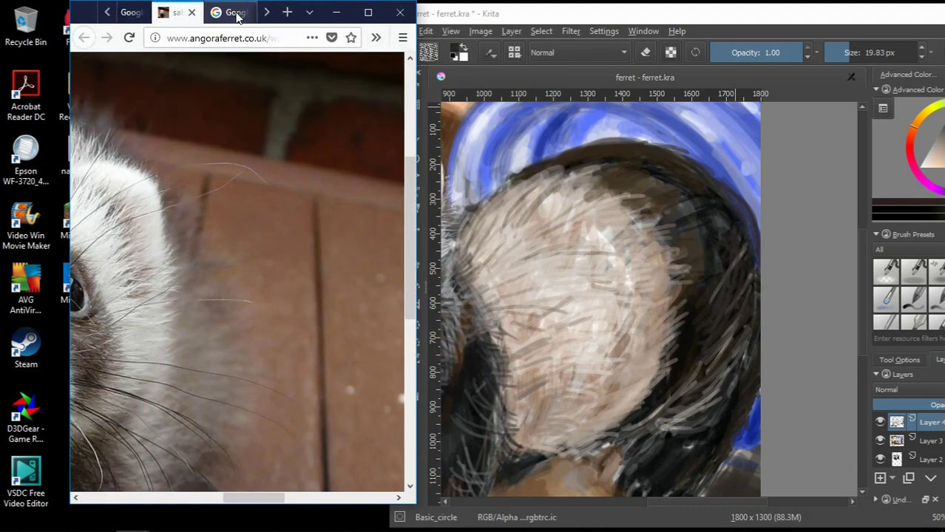
{"action": "key", "text": "ctrl+Tab"}
Paint light hair into the dark lower-right fur, undoing the strokes on top of the head
{"action": "left_click", "coordinate": [636, 400]}
{"action": "left_click_drag", "start_coordinate": [641, 403], "coordinate": [684, 358]}
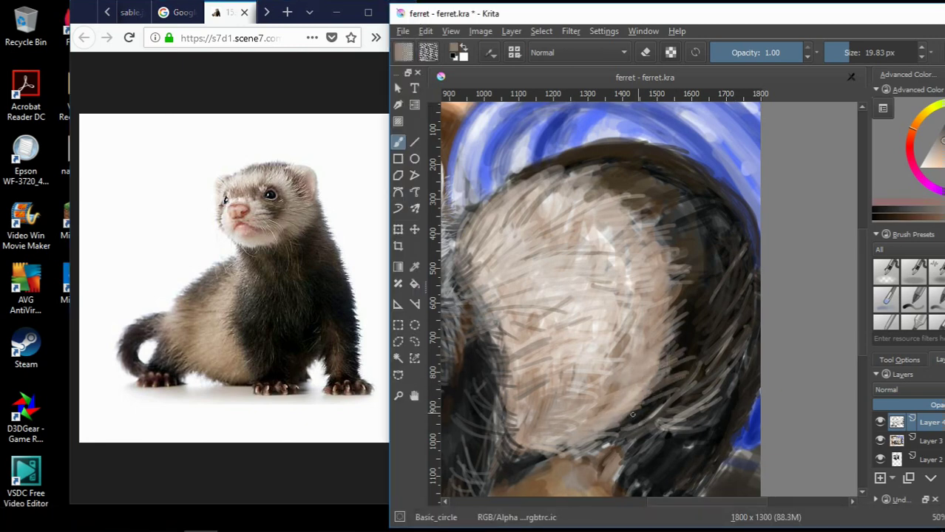
{"action": "mouse_move", "coordinate": [619, 419]}
{"action": "left_mouse_down"}
{"action": "mouse_move", "coordinate": [682, 383]}
{"action": "mouse_move", "coordinate": [699, 314]}
{"action": "left_mouse_up"}
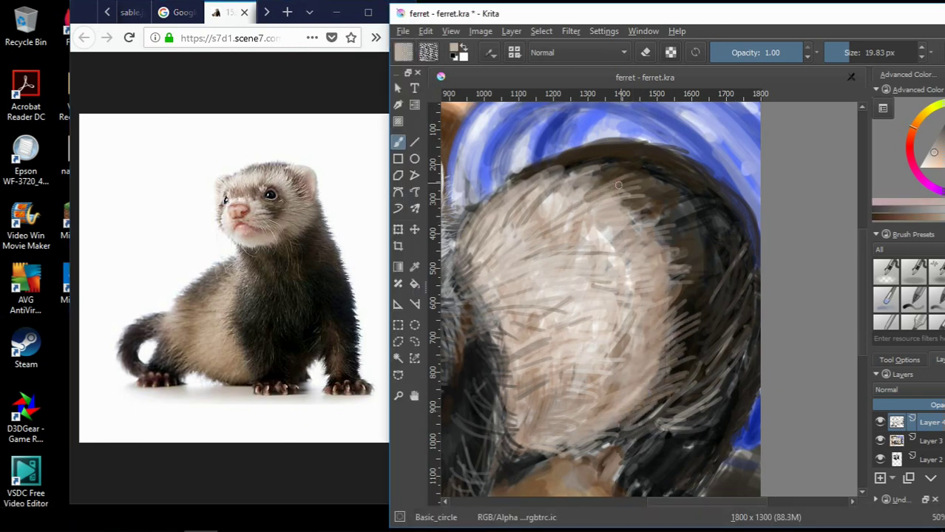
{"action": "mouse_move", "coordinate": [613, 185]}
{"action": "left_mouse_down"}
{"action": "mouse_move", "coordinate": [533, 166]}
{"action": "mouse_move", "coordinate": [495, 192]}
{"action": "left_mouse_up"}
{"action": "key", "text": "ctrl+z"}
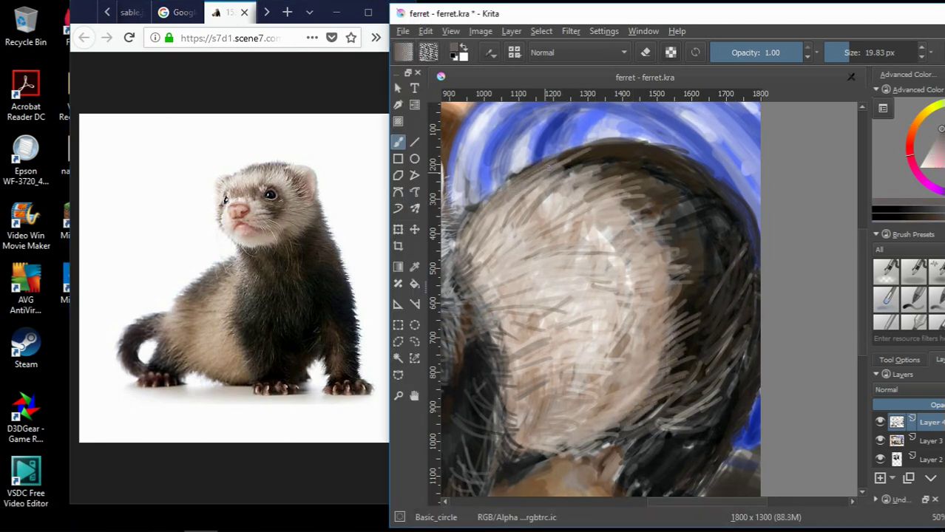
{"action": "key", "text": "ctrl+z"}
Pick a lighter paint colour and bring the reference browser back
{"action": "left_click", "coordinate": [599, 244], "text": "ctrl"}
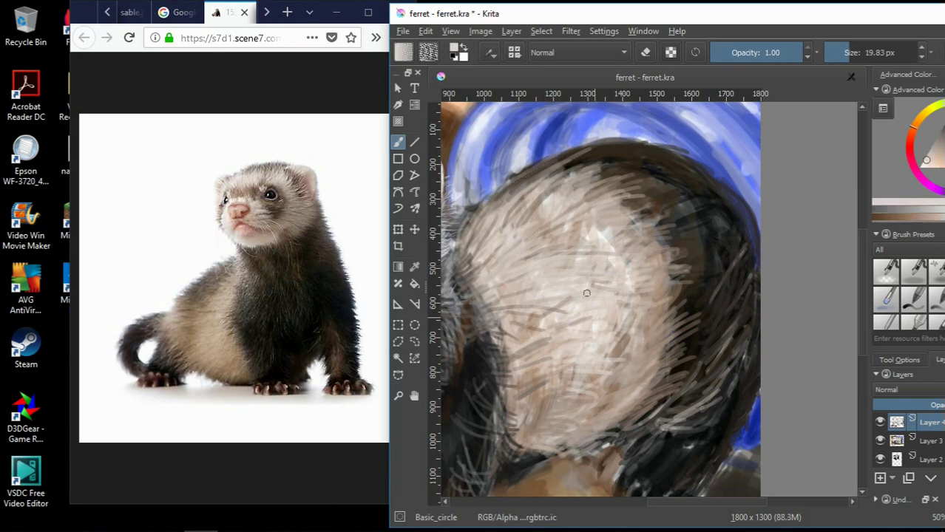
{"action": "scroll", "coordinate": [584, 428], "scroll_direction": "up", "scroll_amount": 1}
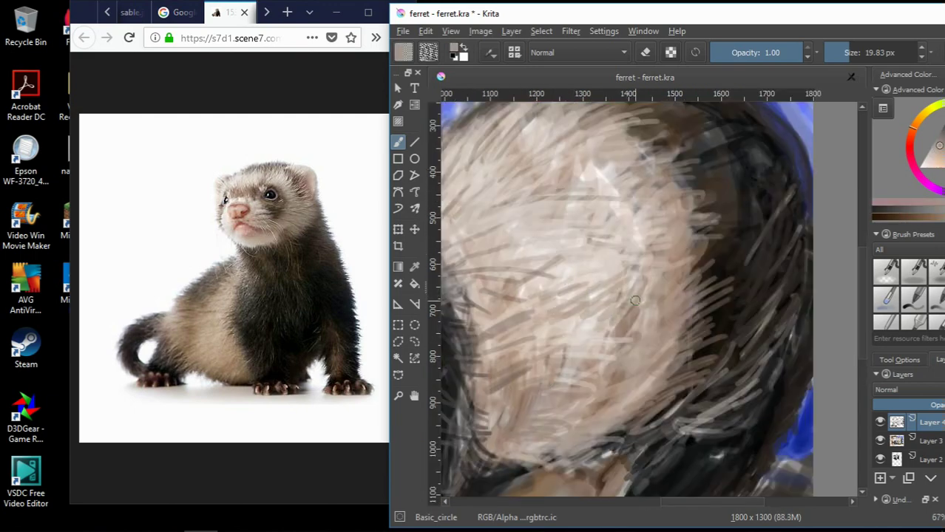
{"action": "scroll", "coordinate": [550, 385], "scroll_direction": "down", "scroll_amount": 4}
{"action": "scroll", "coordinate": [670, 378], "scroll_direction": "up", "scroll_amount": 3}
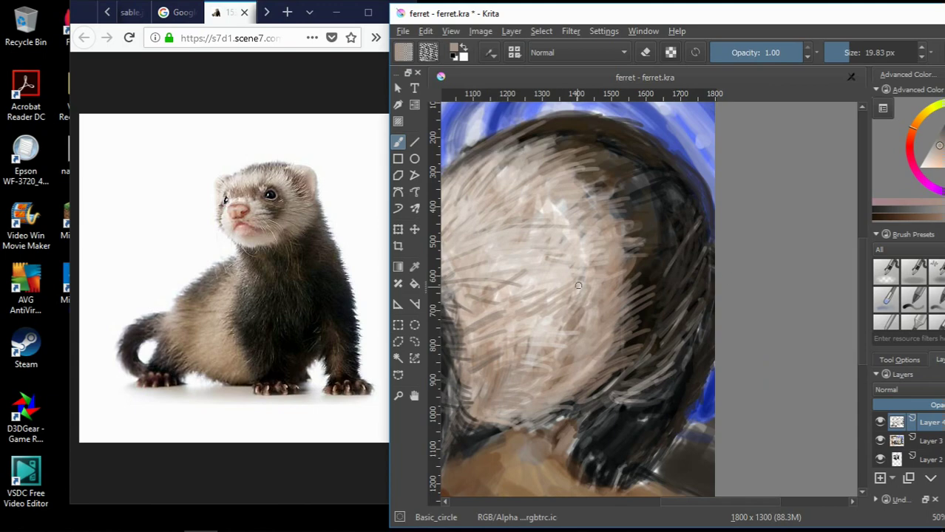
{"action": "left_click", "coordinate": [182, 12]}
Find the grey ferret-on-wooden-floor image among the tabs, drag it out, and return to Krita
{"action": "left_click", "coordinate": [182, 12]}
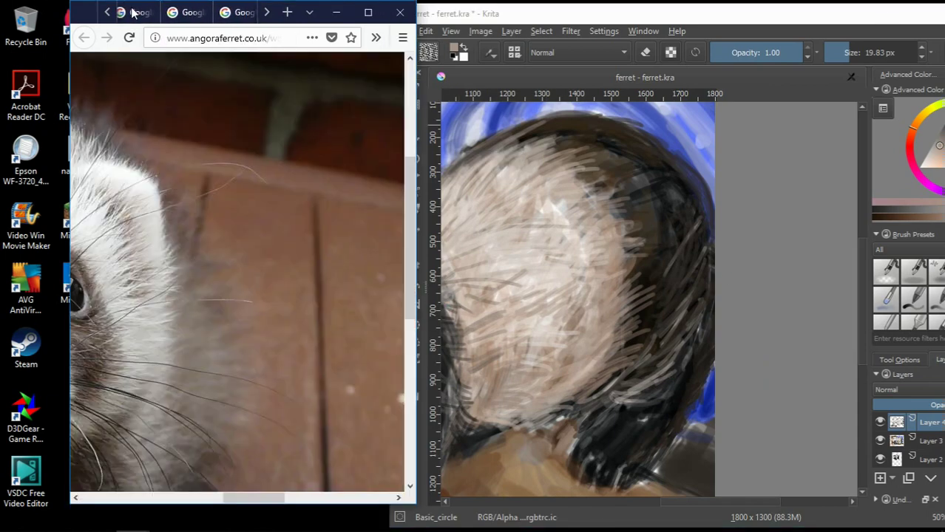
{"action": "left_click", "coordinate": [182, 12]}
{"action": "left_click", "coordinate": [181, 12]}
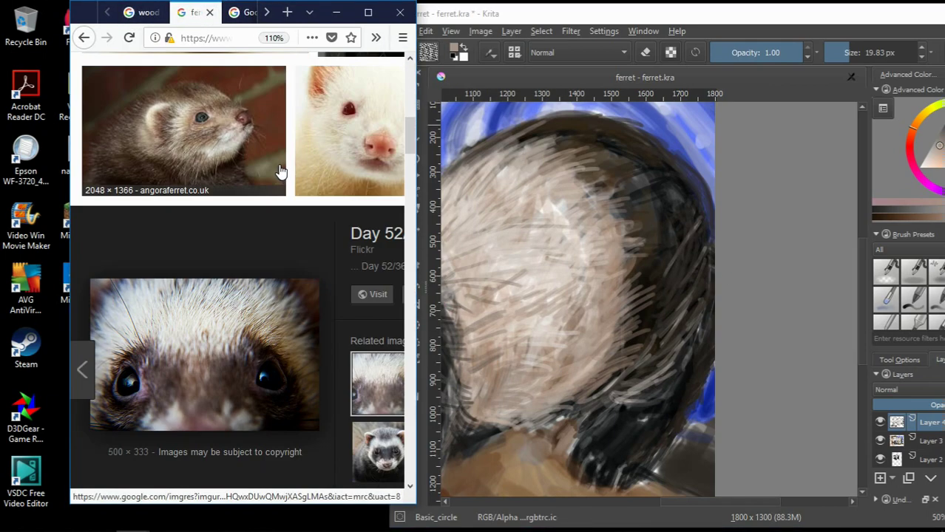
{"action": "scroll", "coordinate": [349, 321], "scroll_direction": "down", "scroll_amount": 10}
{"action": "left_click", "coordinate": [244, 12]}
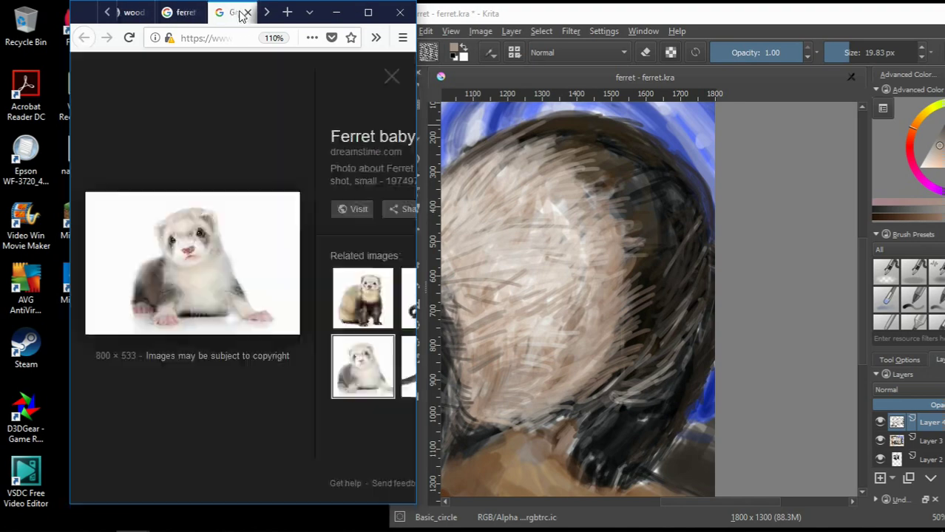
{"action": "left_click", "coordinate": [266, 12]}
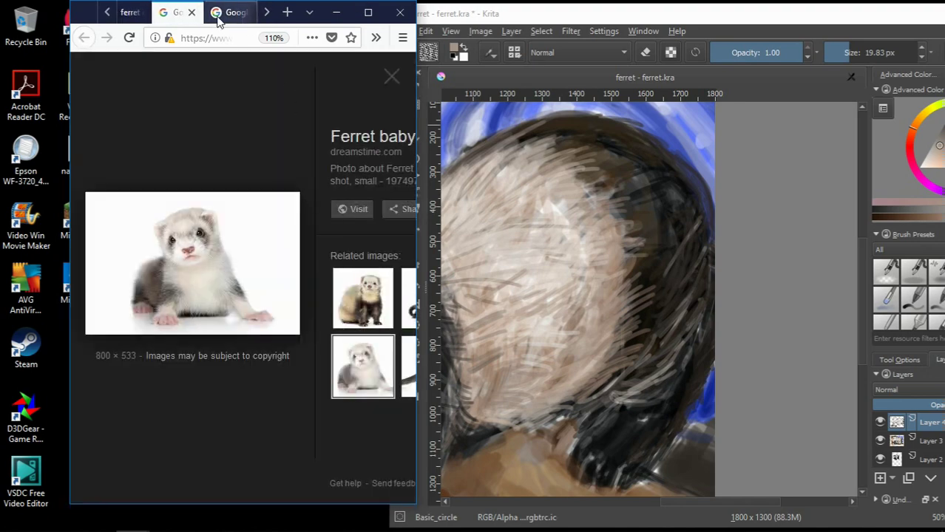
{"action": "left_click", "coordinate": [225, 11]}
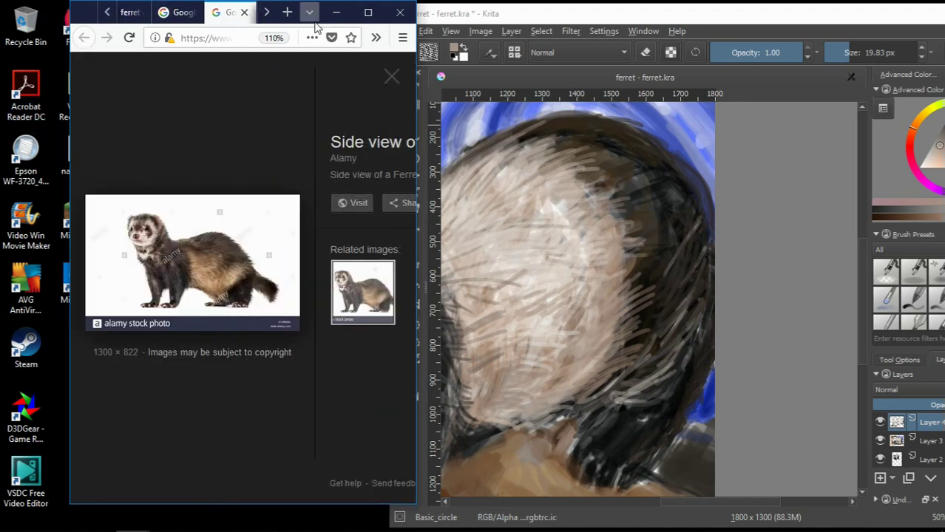
{"action": "left_click", "coordinate": [266, 12]}
{"action": "left_click", "coordinate": [217, 13]}
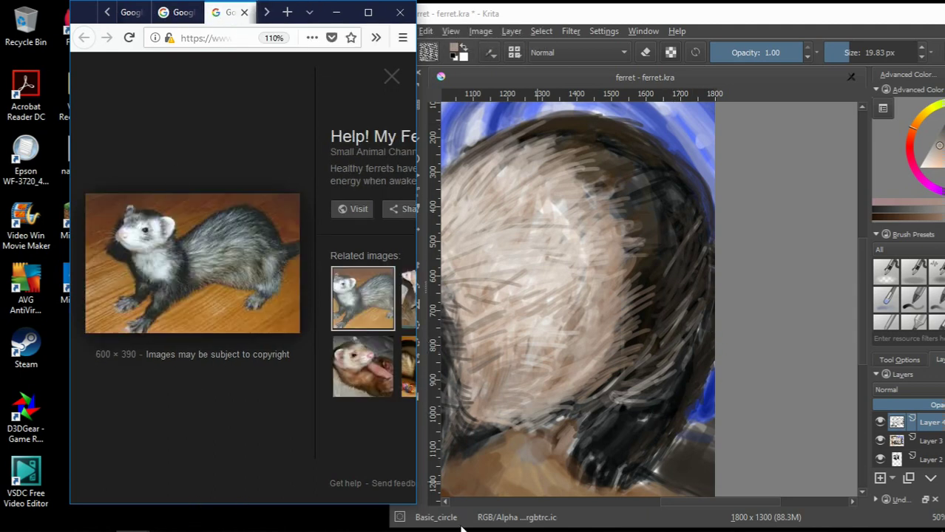
{"action": "left_click_drag", "start_coordinate": [462, 529], "coordinate": [7, 183]}
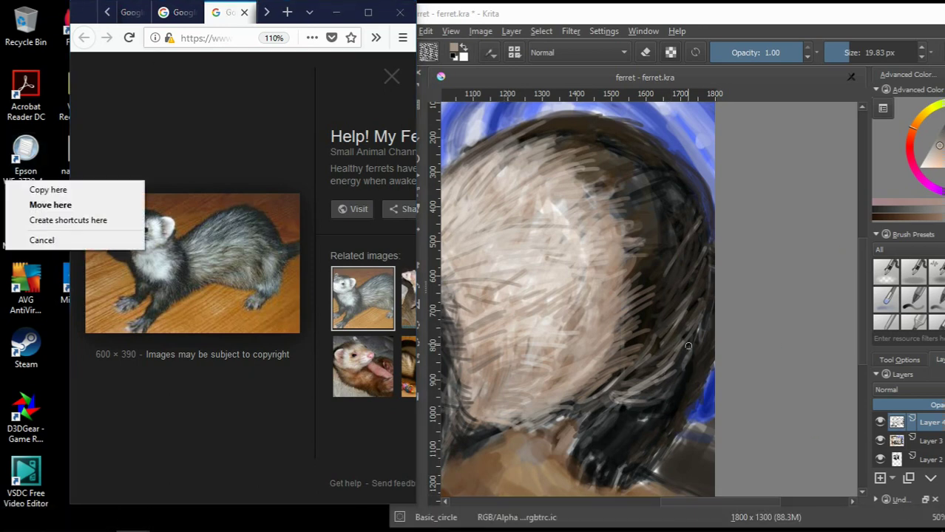
{"action": "left_click", "coordinate": [683, 374]}
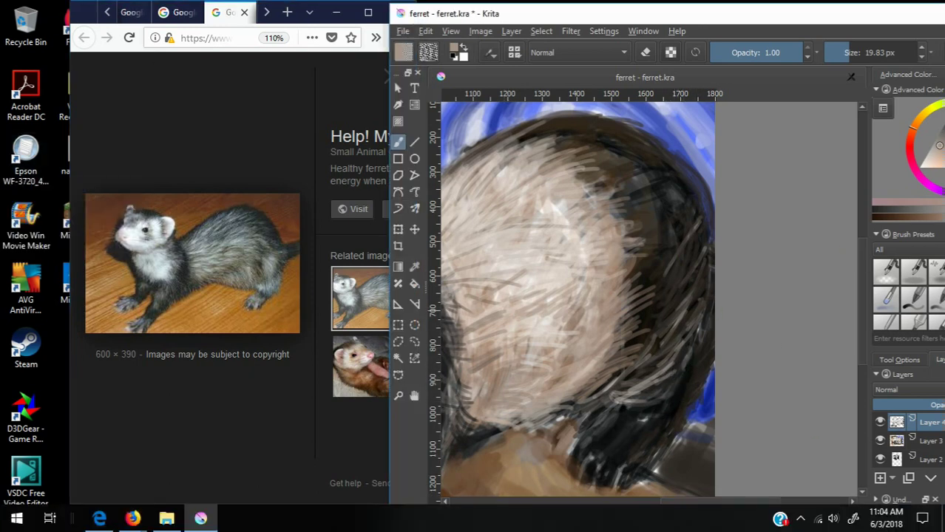
Paint near-black strokes along the head's right edge and lighter grey-brown ones at its lower right
{"action": "left_click", "coordinate": [695, 288], "text": "ctrl"}
{"action": "left_click_drag", "start_coordinate": [702, 284], "coordinate": [684, 346]}
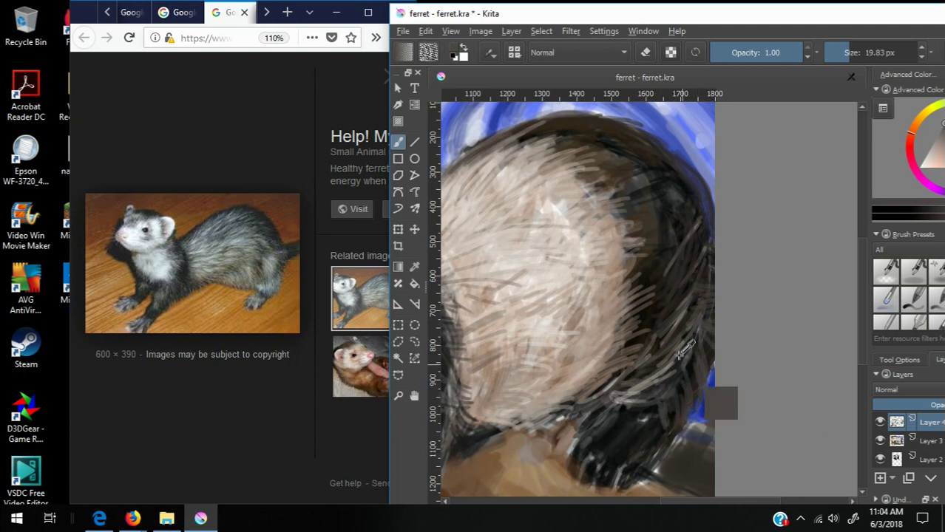
{"action": "left_click", "coordinate": [685, 349], "text": "ctrl"}
{"action": "left_click_drag", "start_coordinate": [672, 421], "coordinate": [704, 383]}
{"action": "left_click", "coordinate": [621, 409], "text": "ctrl"}
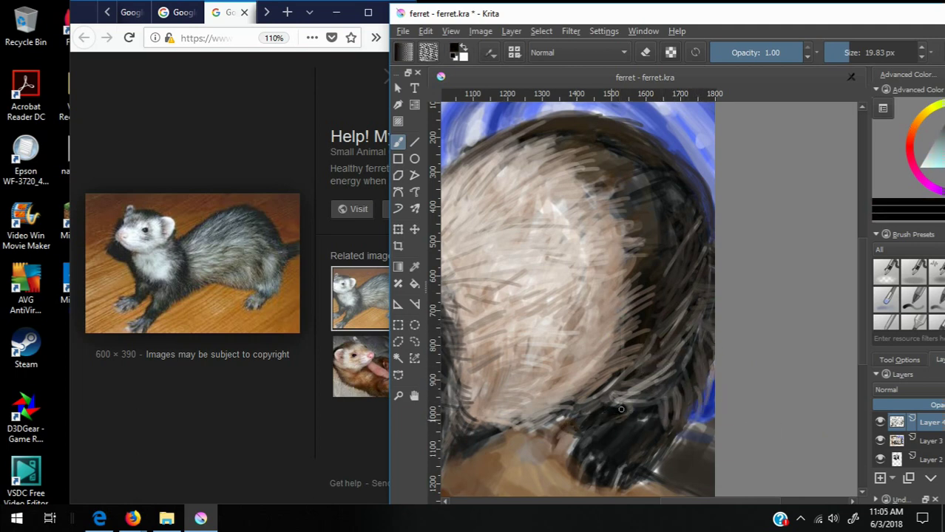
{"action": "left_click_drag", "start_coordinate": [686, 418], "coordinate": [662, 399]}
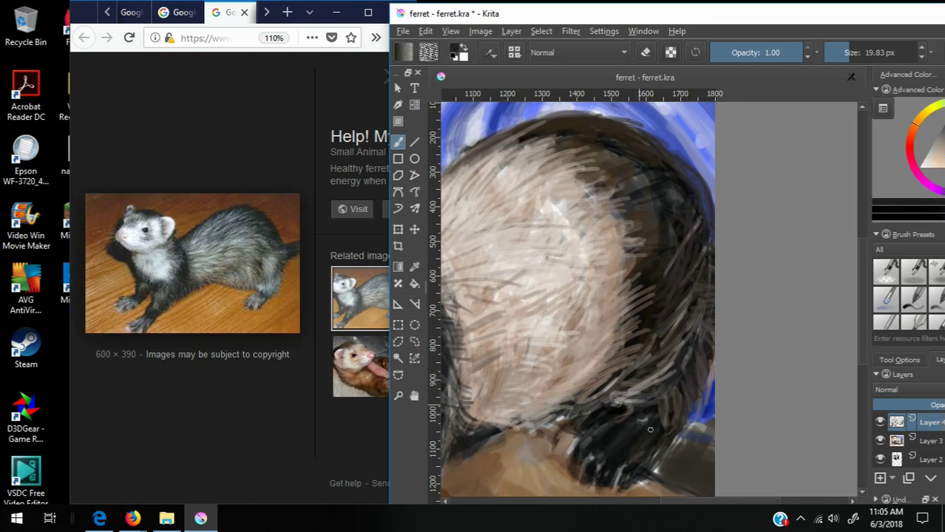
Hatch dark strokes over the lower-right head and across the head
{"action": "left_click", "coordinate": [652, 411], "text": "ctrl"}
{"action": "left_click", "coordinate": [694, 366], "text": "ctrl"}
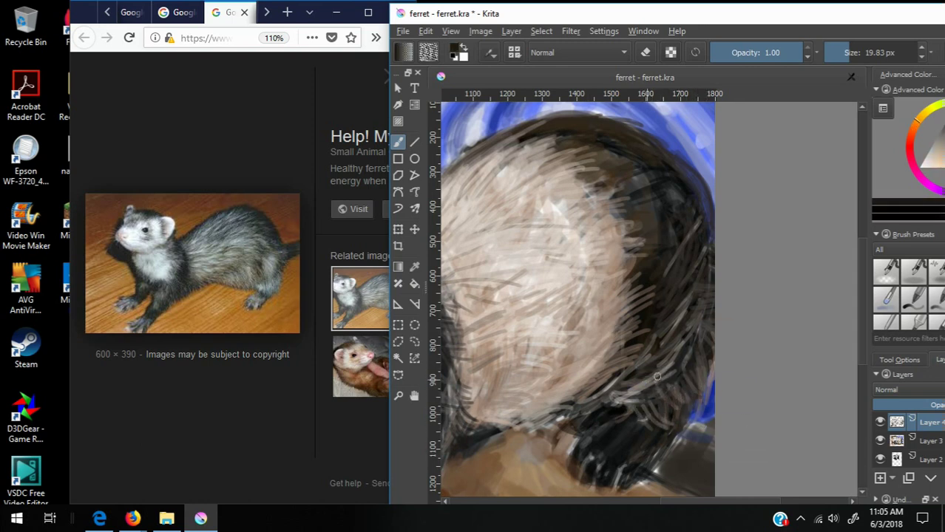
{"action": "left_click_drag", "start_coordinate": [634, 386], "coordinate": [621, 400]}
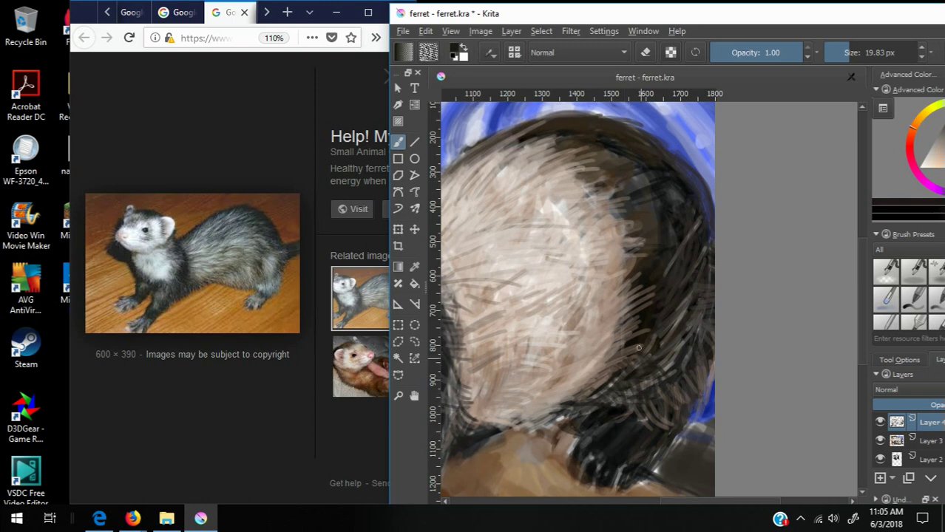
{"action": "left_click", "coordinate": [658, 340], "text": "ctrl"}
{"action": "left_click_drag", "start_coordinate": [659, 341], "coordinate": [639, 413]}
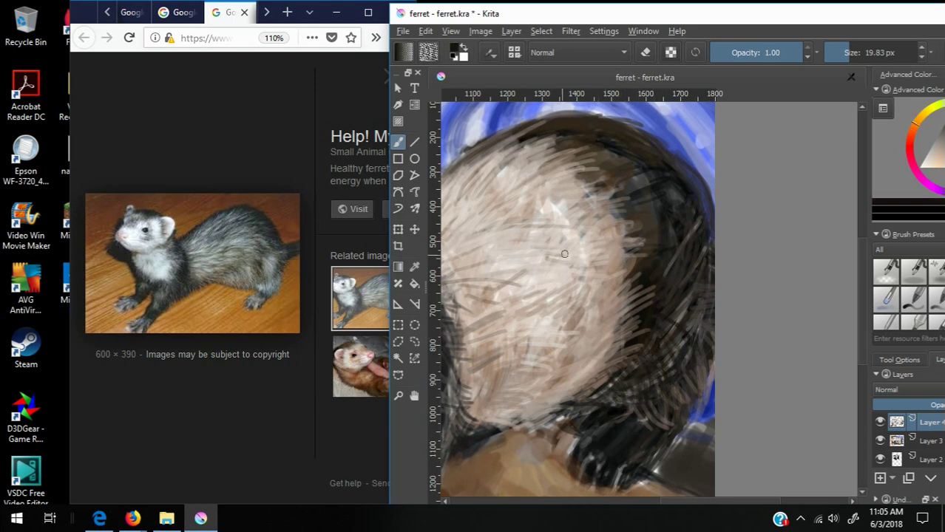
{"action": "mouse_move", "coordinate": [564, 254]}
{"action": "left_mouse_down"}
{"action": "mouse_move", "coordinate": [638, 225]}
{"action": "mouse_move", "coordinate": [711, 236]}
{"action": "mouse_move", "coordinate": [710, 296]}
{"action": "mouse_move", "coordinate": [691, 302]}
{"action": "mouse_move", "coordinate": [672, 373]}
{"action": "left_mouse_up"}
Add light hair on the right side and dark fur strokes on the lower back
{"action": "left_click", "coordinate": [650, 233], "text": "ctrl"}
{"action": "left_click_drag", "start_coordinate": [699, 321], "coordinate": [672, 380]}
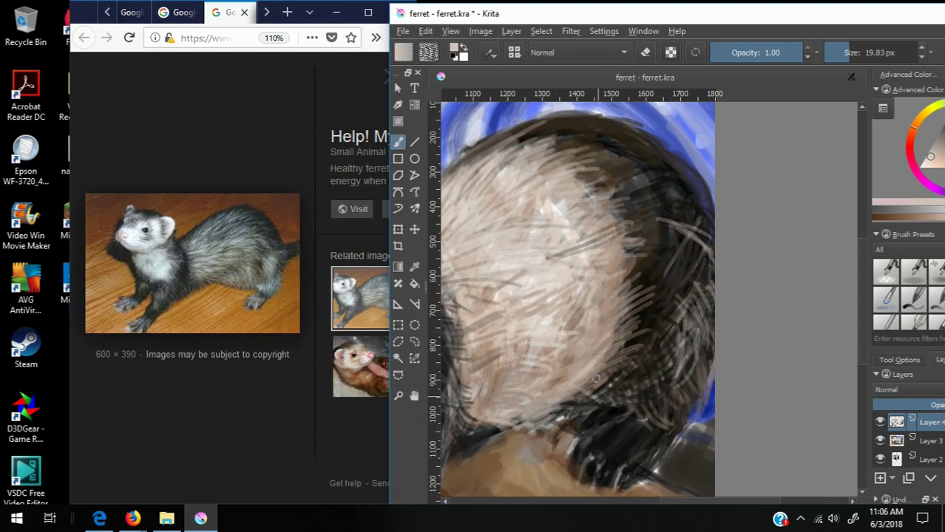
{"action": "key", "text": "minus"}
{"action": "key", "text": "plus"}
{"action": "left_click", "coordinate": [555, 400], "text": "ctrl"}
{"action": "left_click_drag", "start_coordinate": [540, 388], "coordinate": [499, 422]}
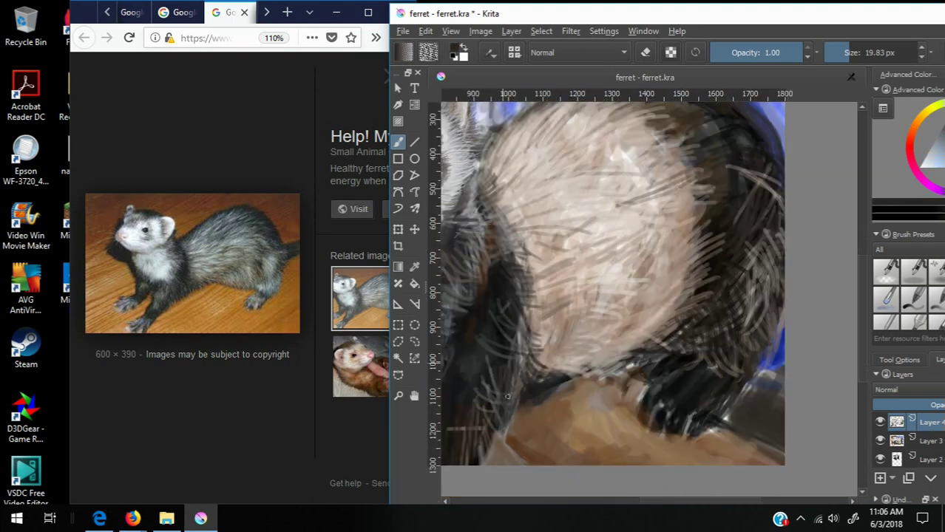
{"action": "mouse_move", "coordinate": [510, 377]}
{"action": "left_mouse_down"}
{"action": "mouse_move", "coordinate": [562, 355]}
{"action": "mouse_move", "coordinate": [636, 347]}
{"action": "mouse_move", "coordinate": [595, 351]}
{"action": "left_mouse_up"}
{"action": "left_click_drag", "start_coordinate": [651, 299], "coordinate": [603, 347]}
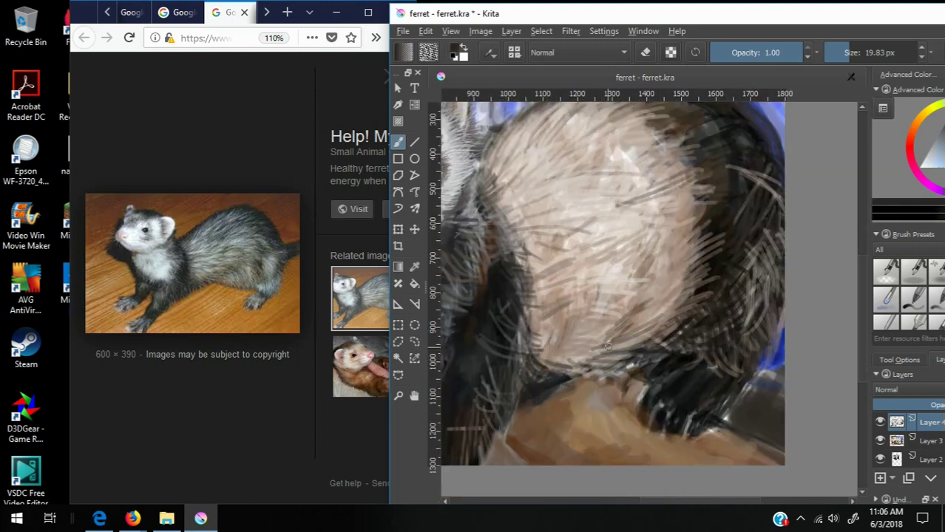
Reframe the view on the whole ferret and pick beige and dark fur colours
{"action": "key", "text": "minus"}
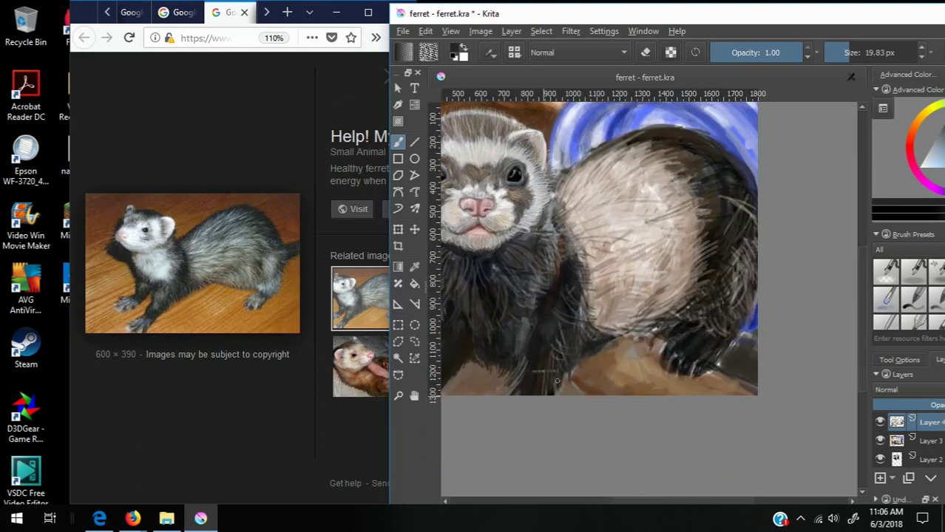
{"action": "key", "text": "minus"}
{"action": "key", "text": "minus"}
{"action": "key", "text": "minus"}
{"action": "key", "text": "plus"}
{"action": "key", "text": "plus"}
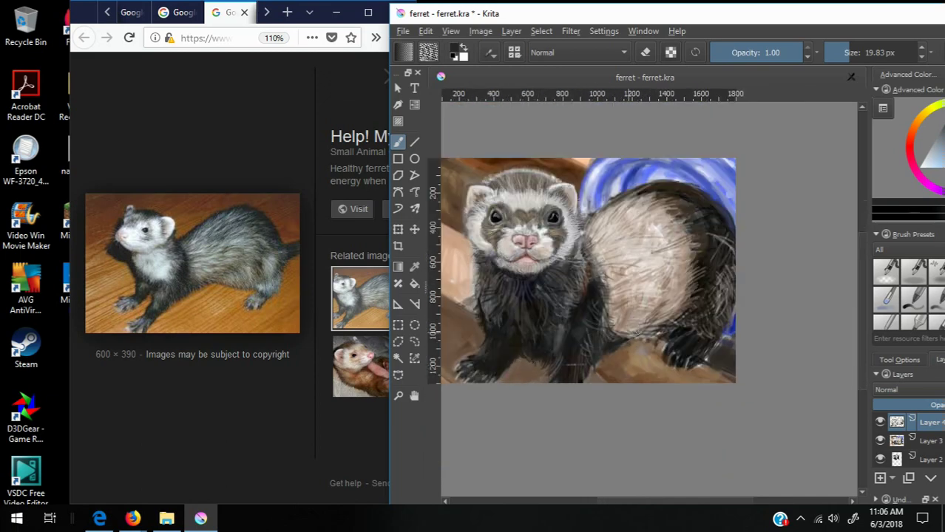
{"action": "left_click_drag", "start_coordinate": [582, 506], "coordinate": [602, 503]}
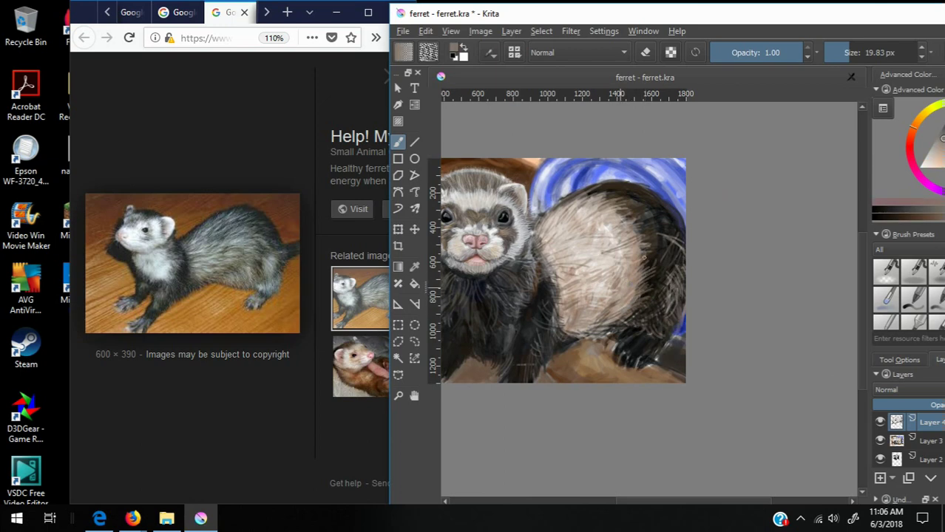
{"action": "left_click", "coordinate": [584, 215], "text": "ctrl"}
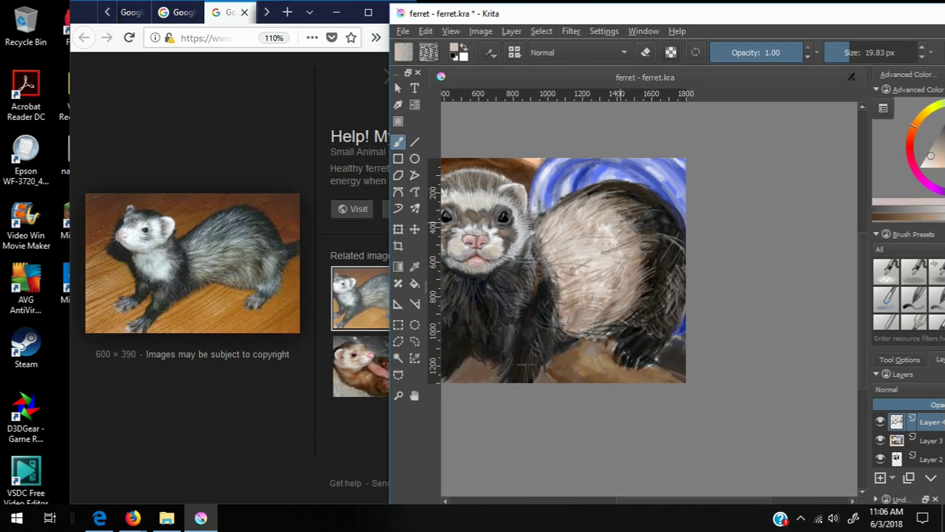
{"action": "left_click", "coordinate": [627, 215], "text": "ctrl"}
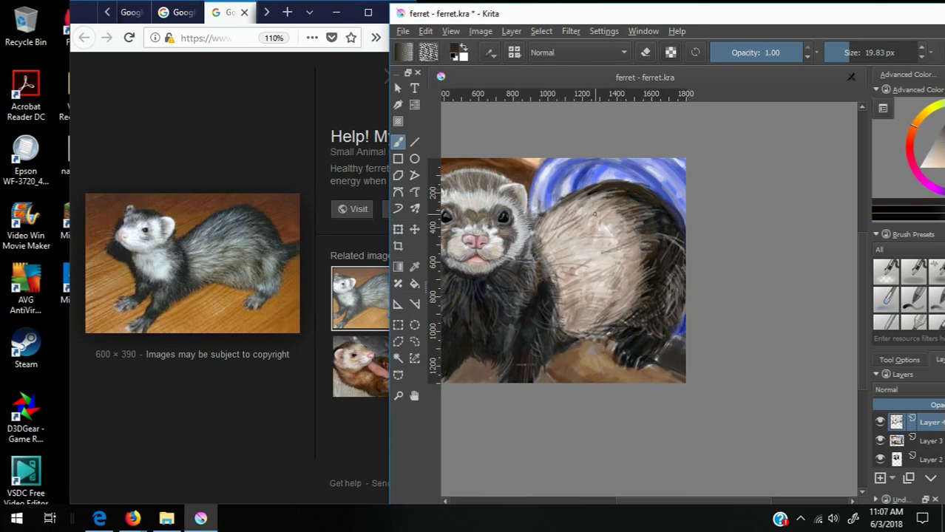
Sample darker browns and paint fur strokes over the pale back
{"action": "scroll", "coordinate": [652, 243], "scroll_direction": "up", "scroll_amount": 1}
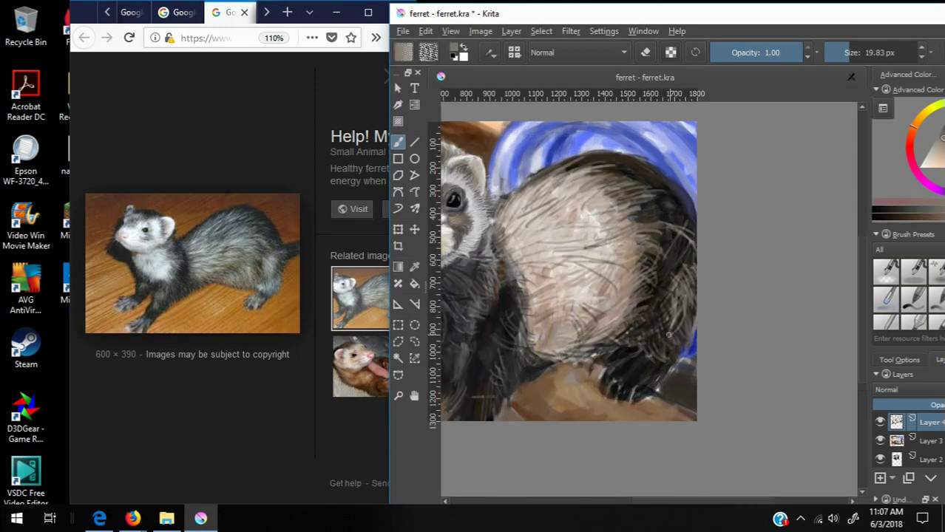
{"action": "left_click", "coordinate": [565, 355], "text": "ctrl"}
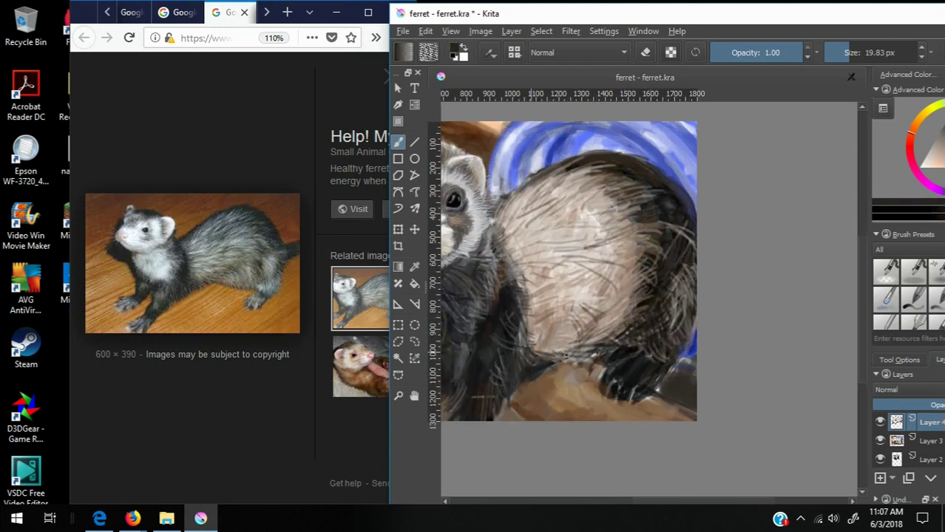
{"action": "scroll", "coordinate": [611, 300], "scroll_direction": "up", "scroll_amount": 2}
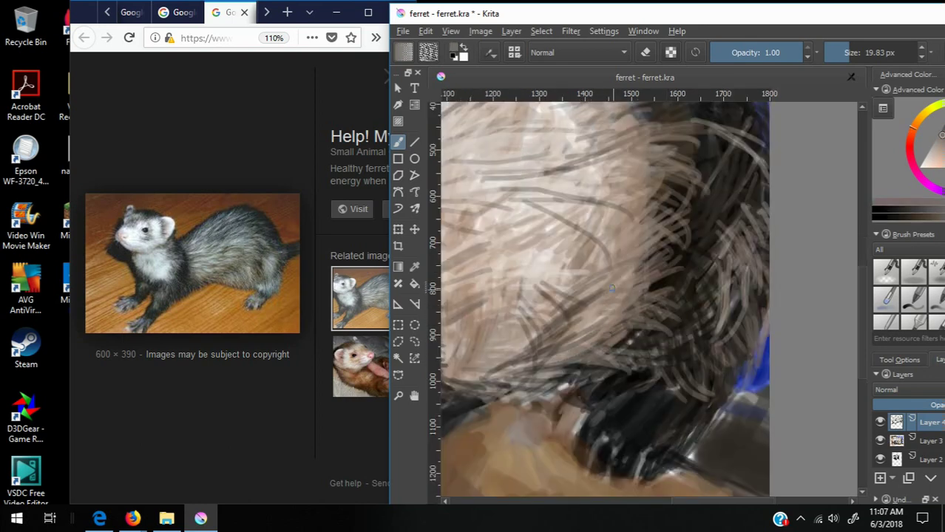
{"action": "scroll", "coordinate": [612, 288], "scroll_direction": "down", "scroll_amount": 1}
{"action": "scroll", "coordinate": [648, 268], "scroll_direction": "down", "scroll_amount": 1}
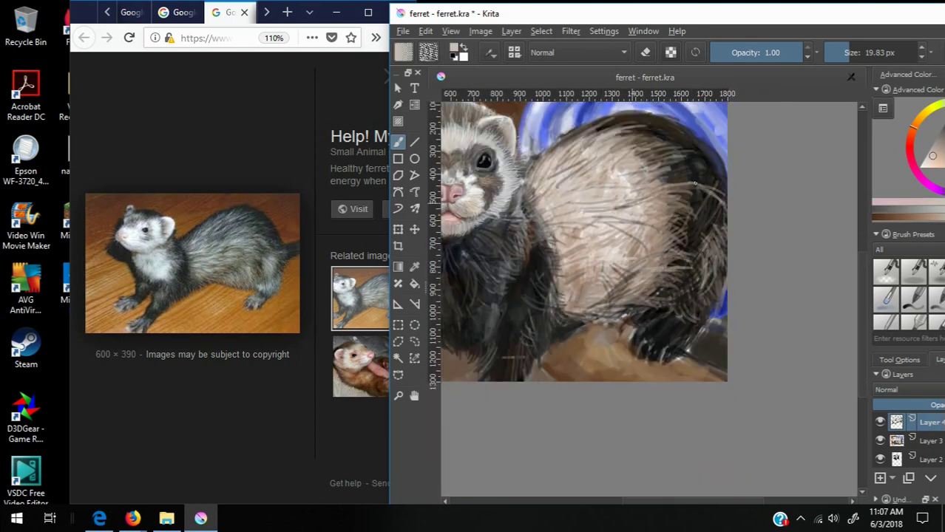
{"action": "left_click", "coordinate": [667, 198], "text": "ctrl"}
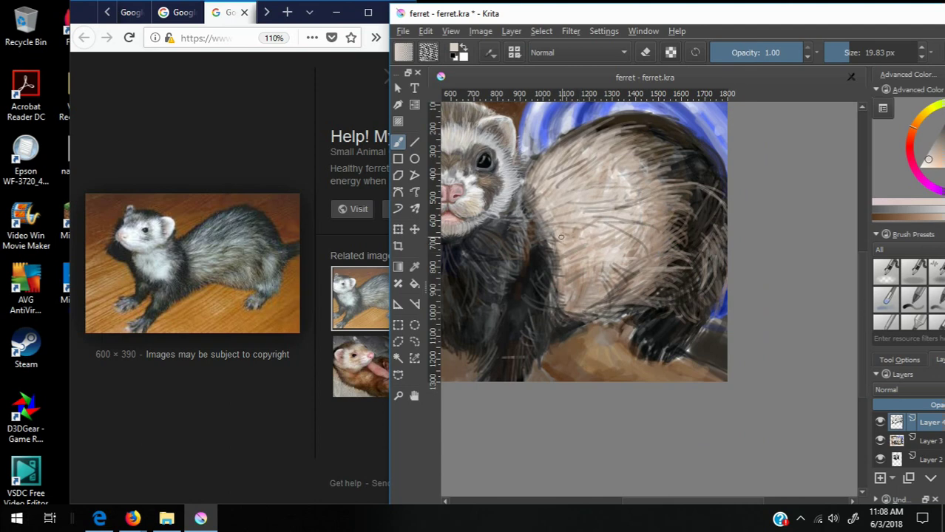
{"action": "scroll", "coordinate": [561, 237], "scroll_direction": "up", "scroll_amount": 2}
{"action": "mouse_move", "coordinate": [519, 232]}
{"action": "left_mouse_down"}
{"action": "mouse_move", "coordinate": [564, 241]}
{"action": "mouse_move", "coordinate": [551, 290]}
{"action": "mouse_move", "coordinate": [582, 380]}
{"action": "mouse_move", "coordinate": [688, 421]}
{"action": "left_mouse_up"}
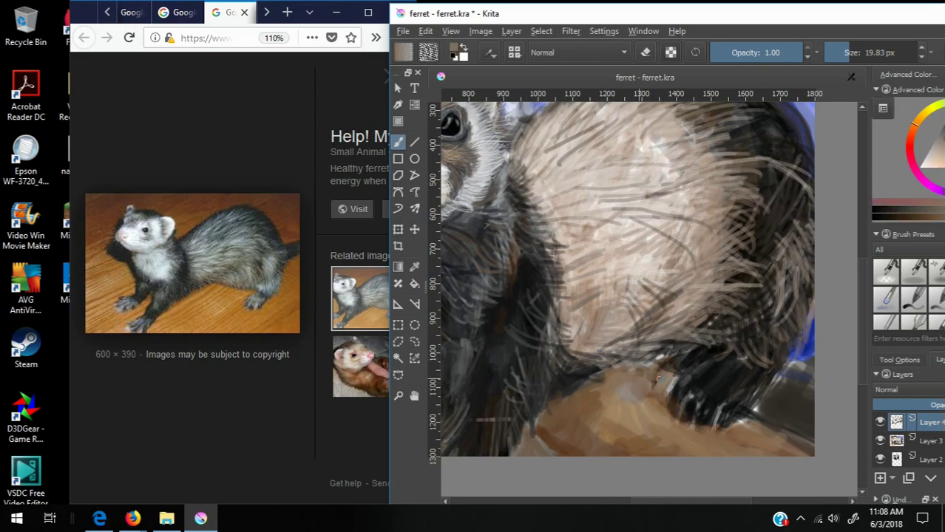
Paint dark and grey fur on the lower-right haunch, then sample the leg fur colour
{"action": "scroll", "coordinate": [720, 399], "scroll_direction": "up", "scroll_amount": 1}
{"action": "left_click_drag", "start_coordinate": [780, 323], "coordinate": [769, 405]}
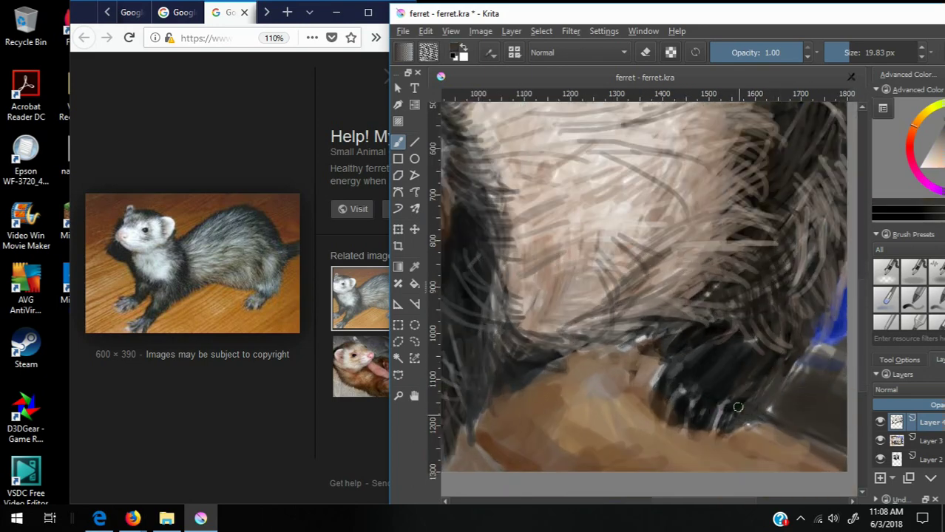
{"action": "left_click_drag", "start_coordinate": [784, 362], "coordinate": [707, 435]}
{"action": "scroll", "coordinate": [692, 348], "scroll_direction": "down", "scroll_amount": 3}
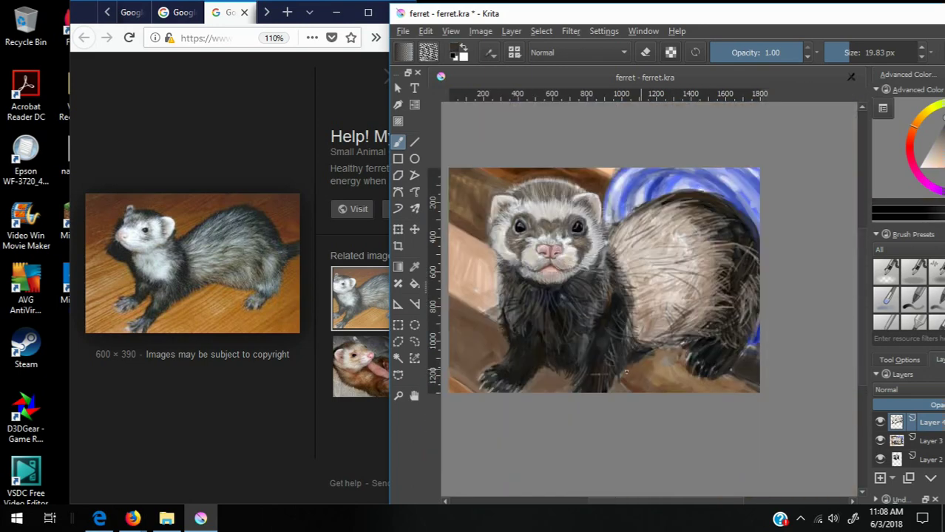
{"action": "scroll", "coordinate": [605, 346], "scroll_direction": "up", "scroll_amount": 3}
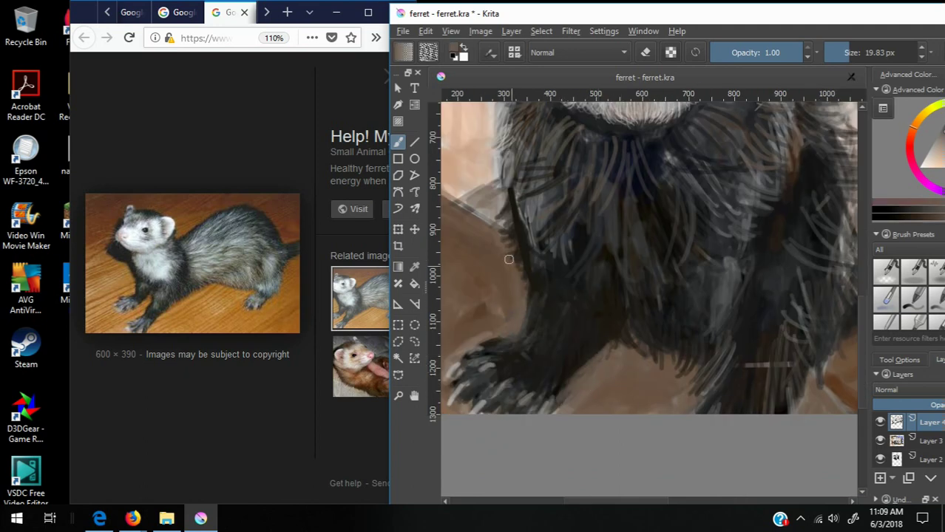
{"action": "left_click", "coordinate": [515, 290], "text": "ctrl"}
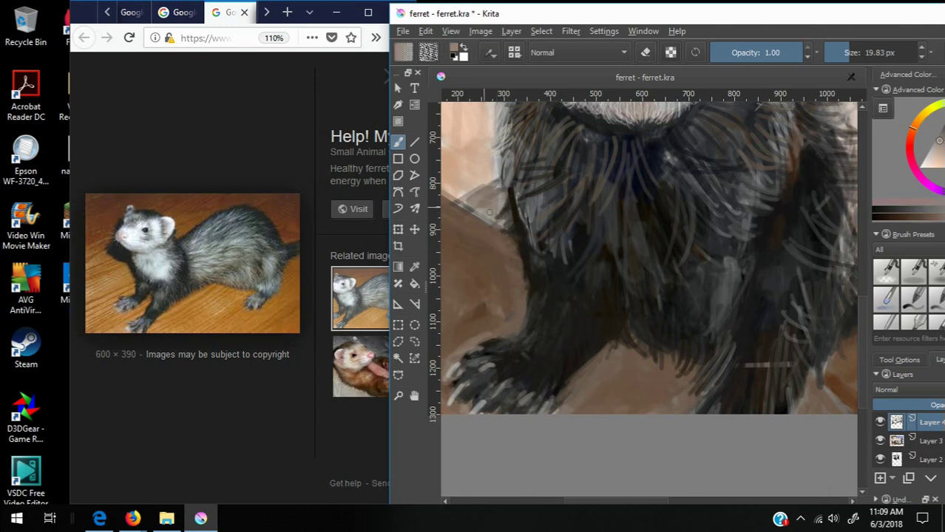
{"action": "left_click", "coordinate": [507, 229], "text": "ctrl"}
{"action": "left_click", "coordinate": [520, 281], "text": "ctrl"}
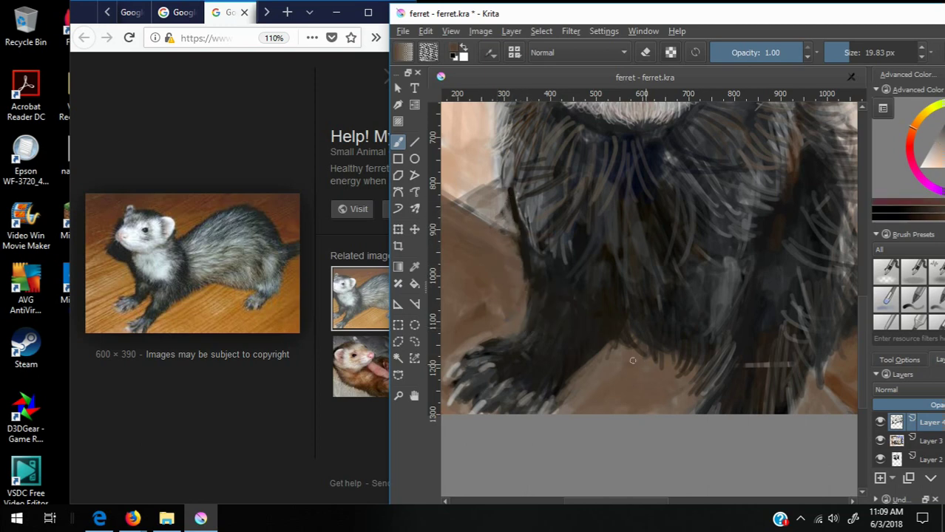
{"action": "key", "text": "2"}
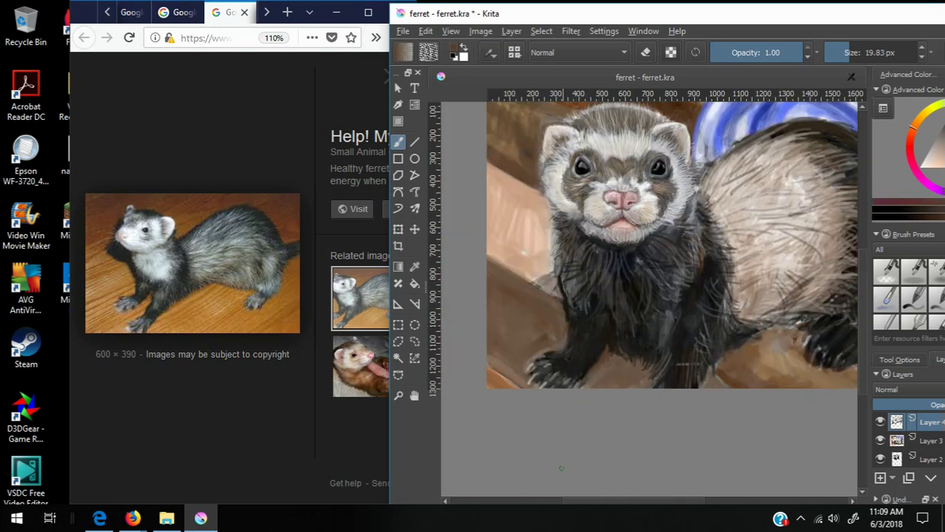
Paint a dark curving stroke on the back fur, then sample a light grey
{"action": "scroll", "coordinate": [734, 358], "scroll_direction": "up", "scroll_amount": 1}
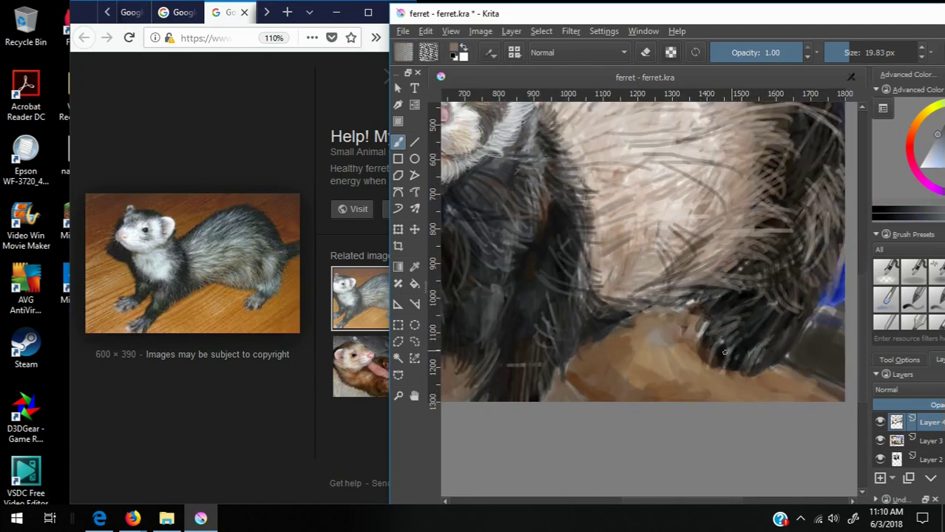
{"action": "scroll", "coordinate": [702, 325], "scroll_direction": "down", "scroll_amount": 1}
{"action": "scroll", "coordinate": [771, 215], "scroll_direction": "down", "scroll_amount": 1}
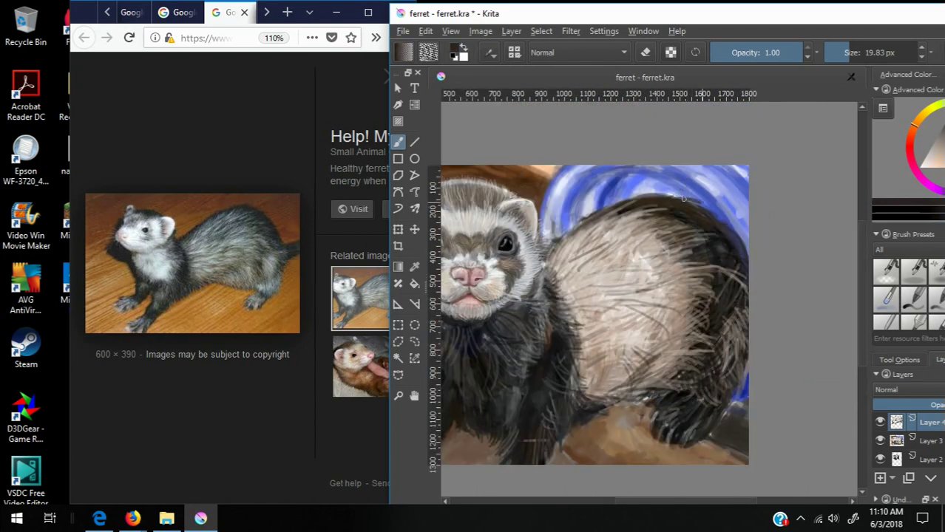
{"action": "scroll", "coordinate": [716, 218], "scroll_direction": "down", "scroll_amount": 2}
{"action": "scroll", "coordinate": [692, 380], "scroll_direction": "up", "scroll_amount": 1}
{"action": "scroll", "coordinate": [692, 380], "scroll_direction": "up", "scroll_amount": 1}
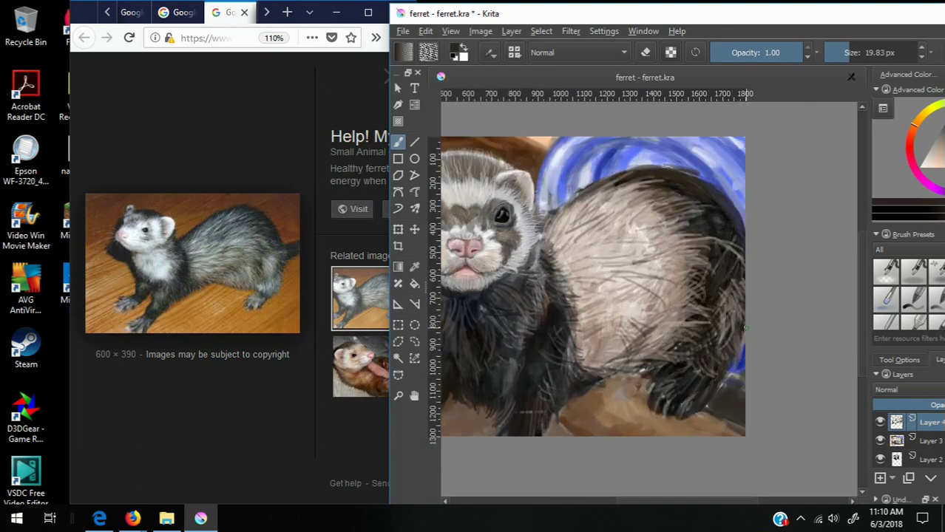
{"action": "scroll", "coordinate": [722, 383], "scroll_direction": "up", "scroll_amount": 1}
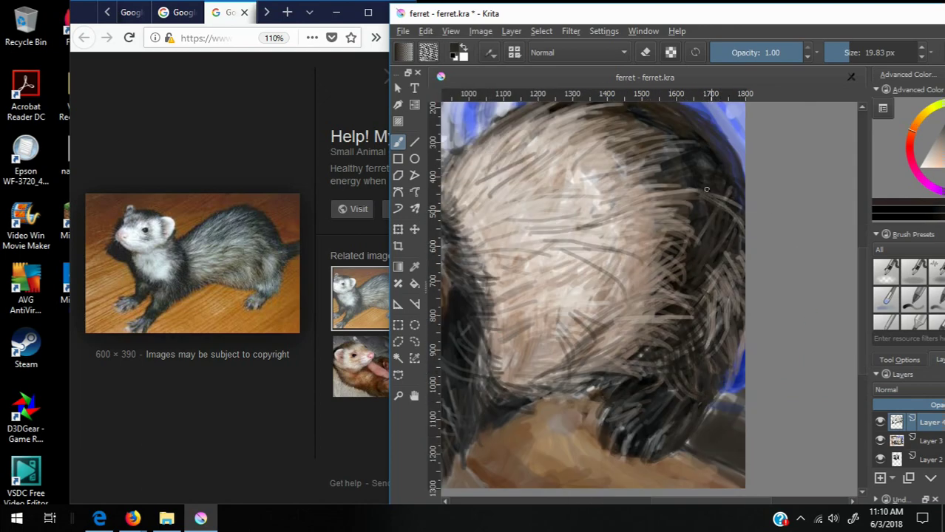
{"action": "scroll", "coordinate": [717, 207], "scroll_direction": "down", "scroll_amount": 2}
{"action": "scroll", "coordinate": [602, 314], "scroll_direction": "up", "scroll_amount": 2}
{"action": "left_click_drag", "start_coordinate": [603, 314], "coordinate": [579, 355]}
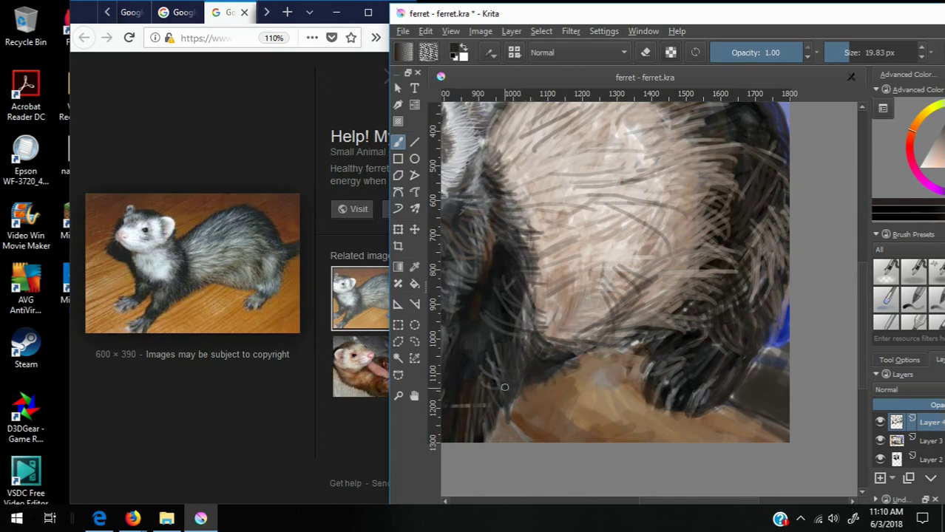
{"action": "left_click", "coordinate": [567, 350], "text": "ctrl"}
{"action": "left_click", "coordinate": [725, 327], "text": "ctrl"}
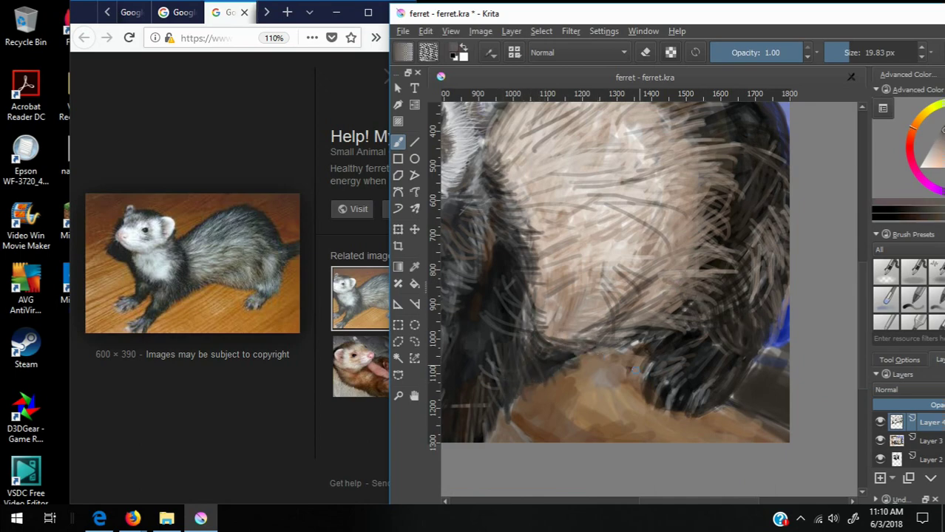
{"action": "scroll", "coordinate": [727, 261], "scroll_direction": "down", "scroll_amount": 2}
{"action": "scroll", "coordinate": [727, 261], "scroll_direction": "up", "scroll_amount": 2}
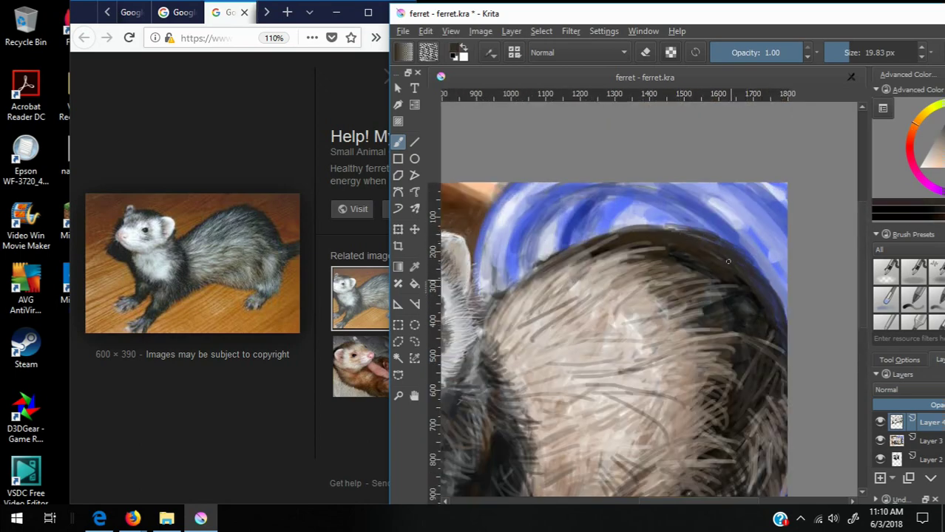
Deepen the dark outline along the top of the back below the blue tube
{"action": "left_click", "coordinate": [772, 310], "text": "ctrl"}
{"action": "mouse_move", "coordinate": [695, 240]}
{"action": "left_mouse_down"}
{"action": "mouse_move", "coordinate": [743, 266]}
{"action": "mouse_move", "coordinate": [782, 321]}
{"action": "left_mouse_up"}
{"action": "left_click_drag", "start_coordinate": [738, 251], "coordinate": [780, 303]}
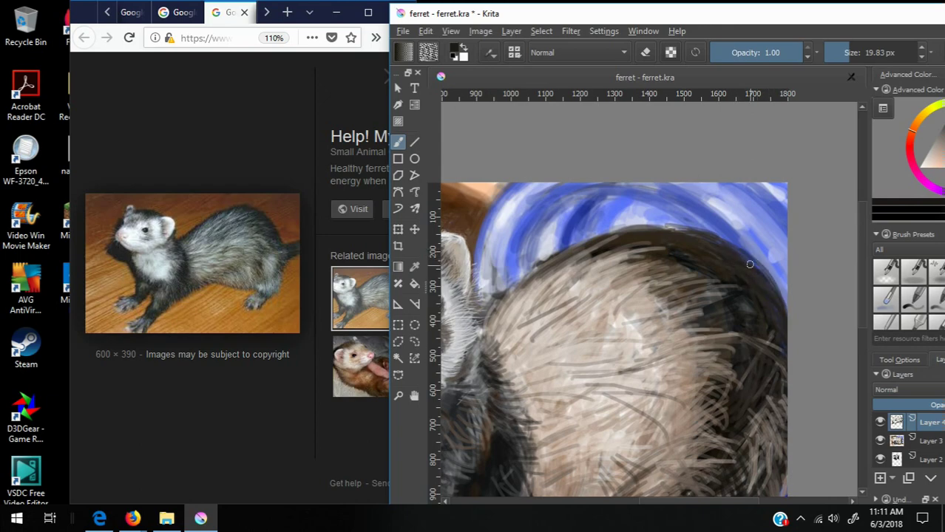
{"action": "scroll", "coordinate": [750, 264], "scroll_direction": "down", "scroll_amount": 2}
{"action": "scroll", "coordinate": [807, 278], "scroll_direction": "up", "scroll_amount": 3}
Brush several more dark strands across the back fur and its top edge
{"action": "left_click_drag", "start_coordinate": [669, 235], "coordinate": [558, 272]}
{"action": "left_click_drag", "start_coordinate": [673, 252], "coordinate": [603, 275]}
{"action": "mouse_move", "coordinate": [591, 278]}
{"action": "left_mouse_down"}
{"action": "mouse_move", "coordinate": [568, 299]}
{"action": "mouse_move", "coordinate": [503, 251]}
{"action": "mouse_move", "coordinate": [462, 266]}
{"action": "left_mouse_up"}
{"action": "left_click_drag", "start_coordinate": [657, 303], "coordinate": [598, 348]}
{"action": "left_click_drag", "start_coordinate": [625, 292], "coordinate": [562, 303]}
{"action": "left_click_drag", "start_coordinate": [680, 370], "coordinate": [621, 384]}
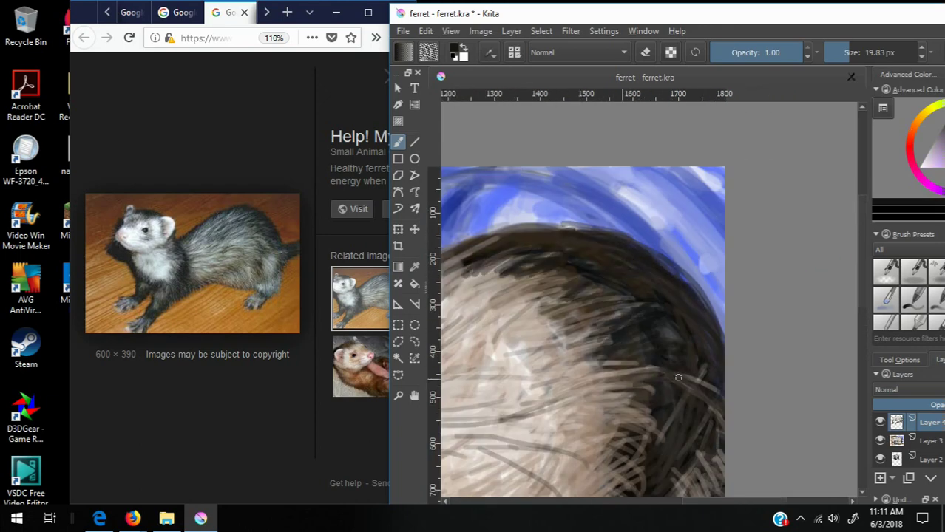
{"action": "scroll", "coordinate": [678, 378], "scroll_direction": "down", "scroll_amount": 3}
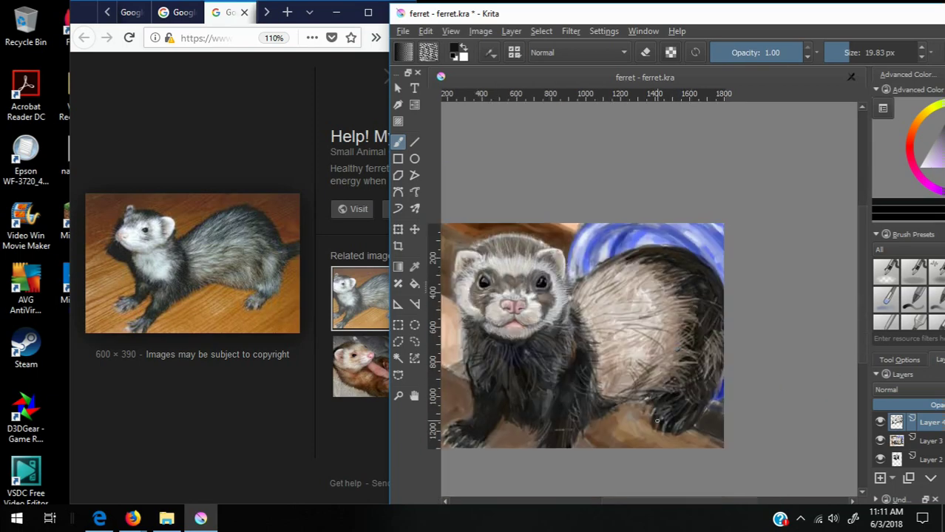
Sample a light beige and then the dark fur colour, viewing the whole painting
{"action": "scroll", "coordinate": [656, 420], "scroll_direction": "up", "scroll_amount": 2}
{"action": "scroll", "coordinate": [656, 419], "scroll_direction": "up", "scroll_amount": 2}
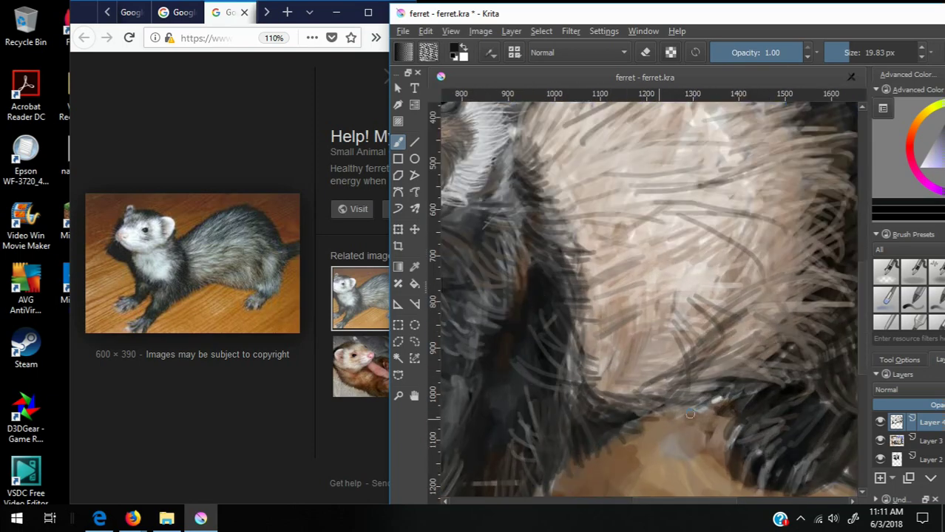
{"action": "scroll", "coordinate": [769, 325], "scroll_direction": "down", "scroll_amount": 1}
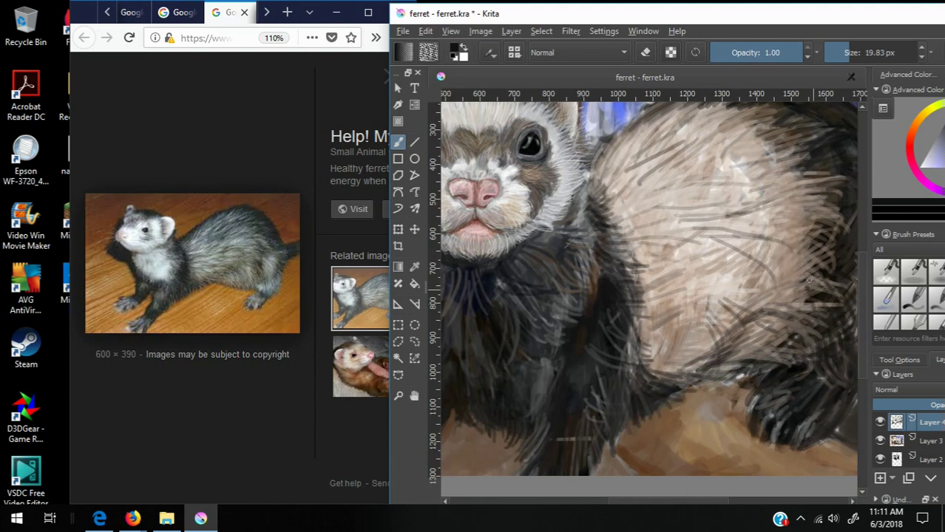
{"action": "left_click", "coordinate": [809, 281], "text": "ctrl"}
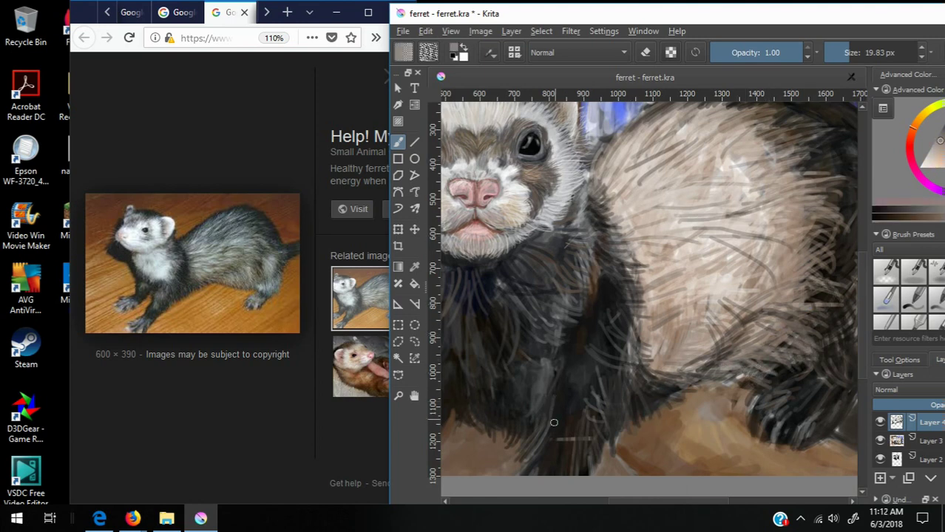
{"action": "left_click", "coordinate": [556, 375], "text": "ctrl"}
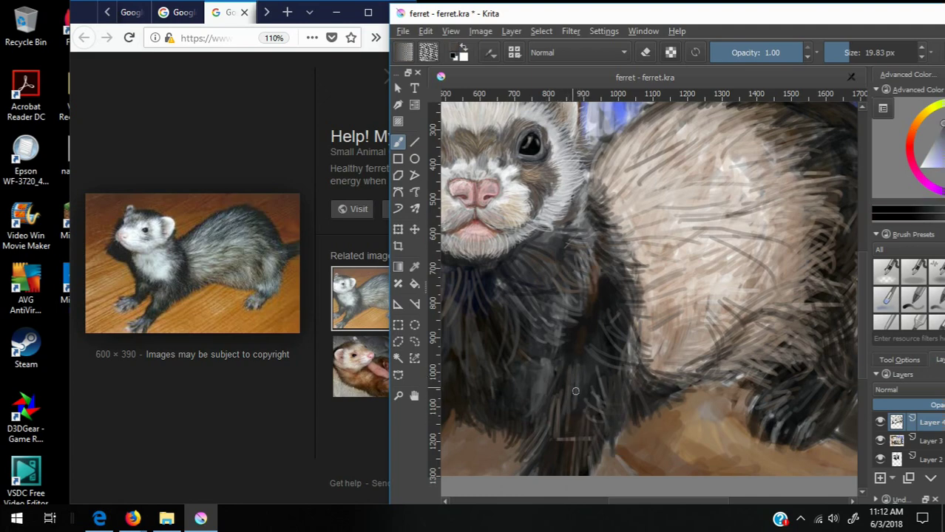
{"action": "key", "text": "minus"}
{"action": "key", "text": "minus"}
{"action": "key", "text": "minus"}
Paint wispy dark fur strokes down the ferret's chest and left leg
{"action": "scroll", "coordinate": [594, 397], "scroll_direction": "up", "scroll_amount": 1}
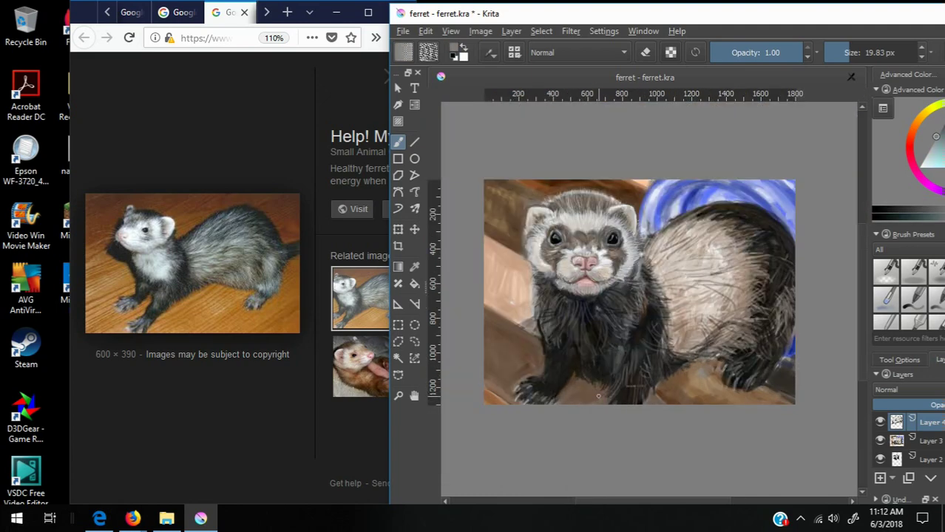
{"action": "scroll", "coordinate": [593, 398], "scroll_direction": "up", "scroll_amount": 2}
{"action": "left_click_drag", "start_coordinate": [684, 339], "coordinate": [644, 395]}
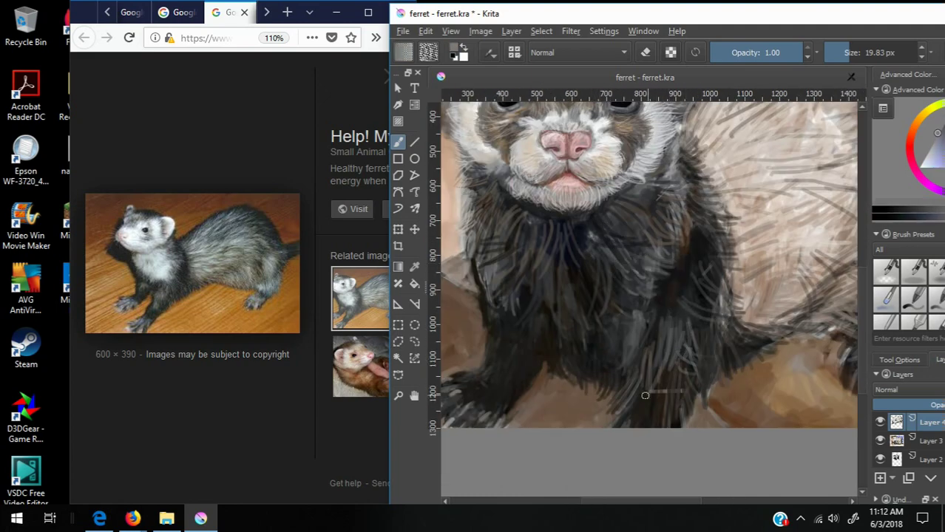
{"action": "left_click_drag", "start_coordinate": [655, 344], "coordinate": [641, 410]}
{"action": "mouse_move", "coordinate": [506, 321]}
{"action": "left_mouse_down"}
{"action": "mouse_move", "coordinate": [493, 356]}
{"action": "mouse_move", "coordinate": [502, 365]}
{"action": "left_mouse_up"}
{"action": "scroll", "coordinate": [521, 376], "scroll_direction": "down", "scroll_amount": 2}
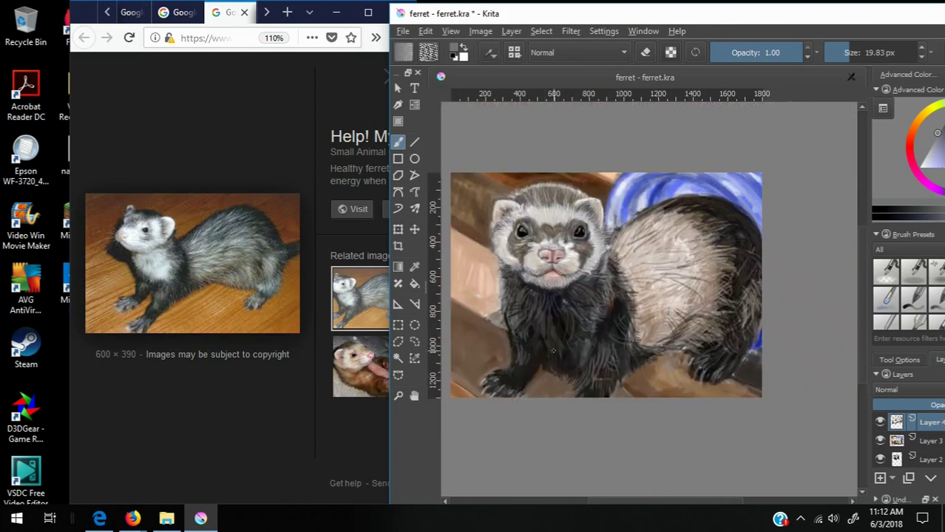
{"action": "scroll", "coordinate": [645, 254], "scroll_direction": "up", "scroll_amount": 2}
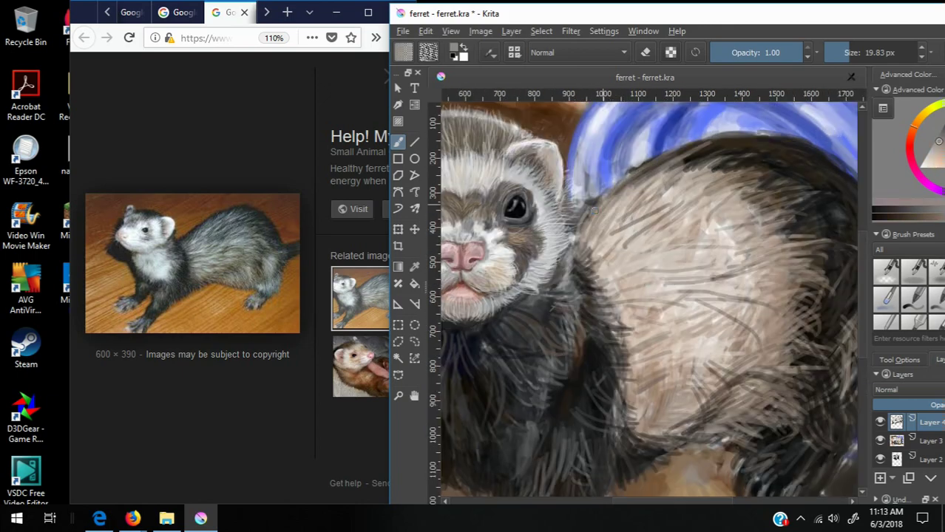
{"action": "scroll", "coordinate": [579, 280], "scroll_direction": "down", "scroll_amount": 2}
Sample dark fur tones and paint dark strokes on the ferret's back
{"action": "scroll", "coordinate": [696, 287], "scroll_direction": "up", "scroll_amount": 1}
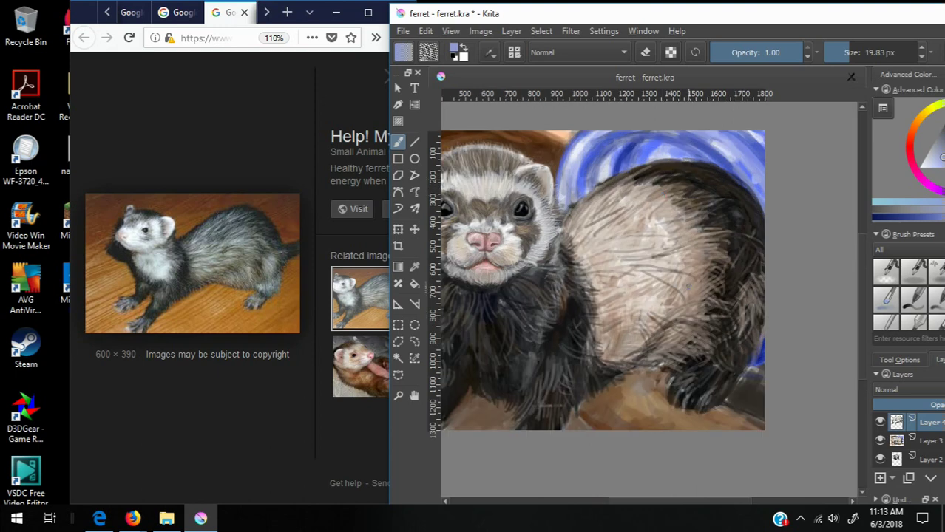
{"action": "left_click", "coordinate": [728, 199], "text": "ctrl"}
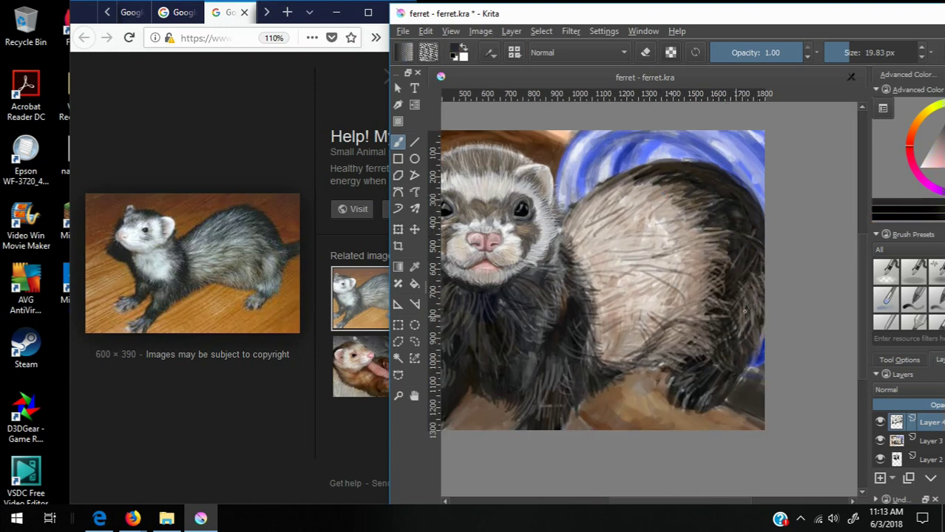
{"action": "left_click", "coordinate": [692, 276], "text": "ctrl"}
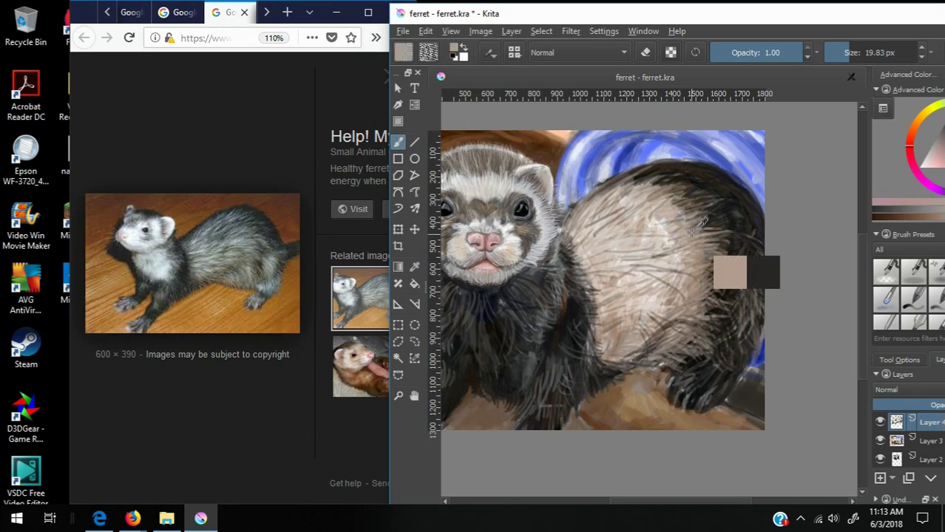
{"action": "left_click", "coordinate": [653, 181], "text": "ctrl"}
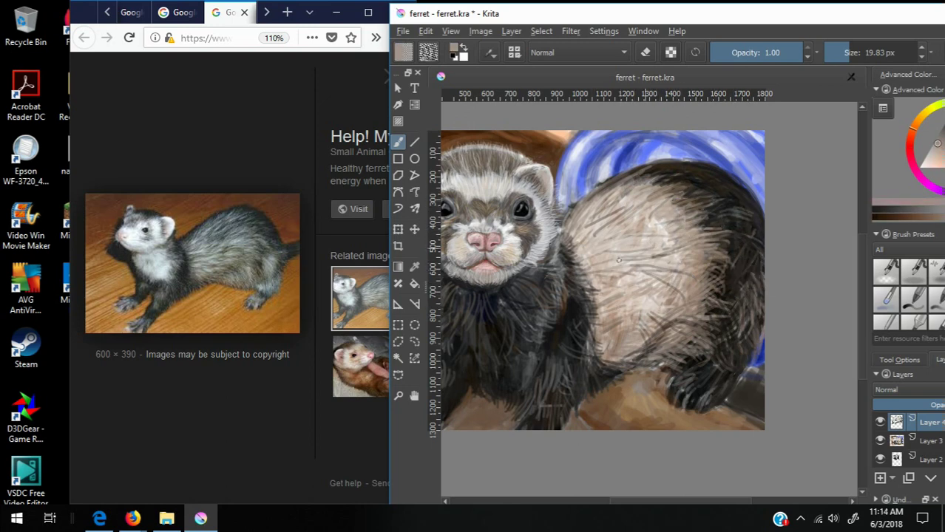
{"action": "left_click_drag", "start_coordinate": [618, 260], "coordinate": [597, 213]}
{"action": "left_click", "coordinate": [600, 189], "text": "ctrl"}
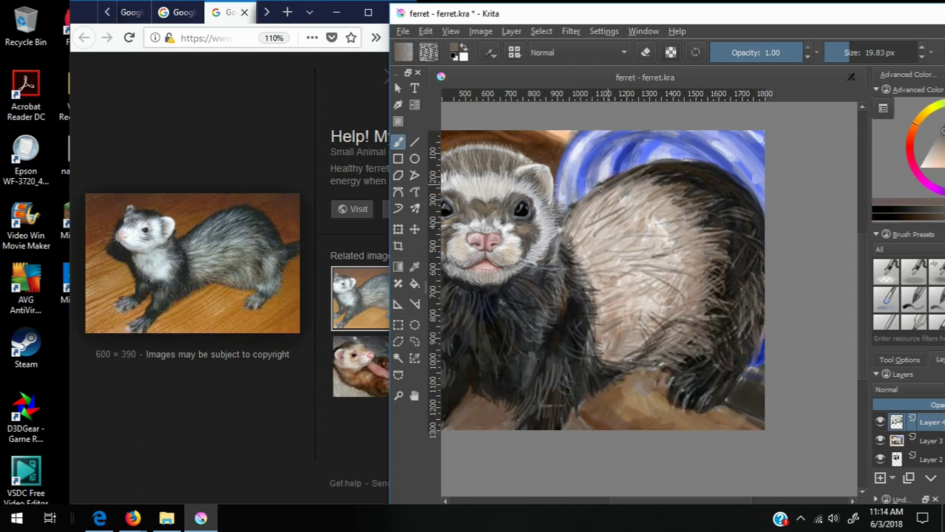
{"action": "left_click", "coordinate": [603, 184], "text": "ctrl"}
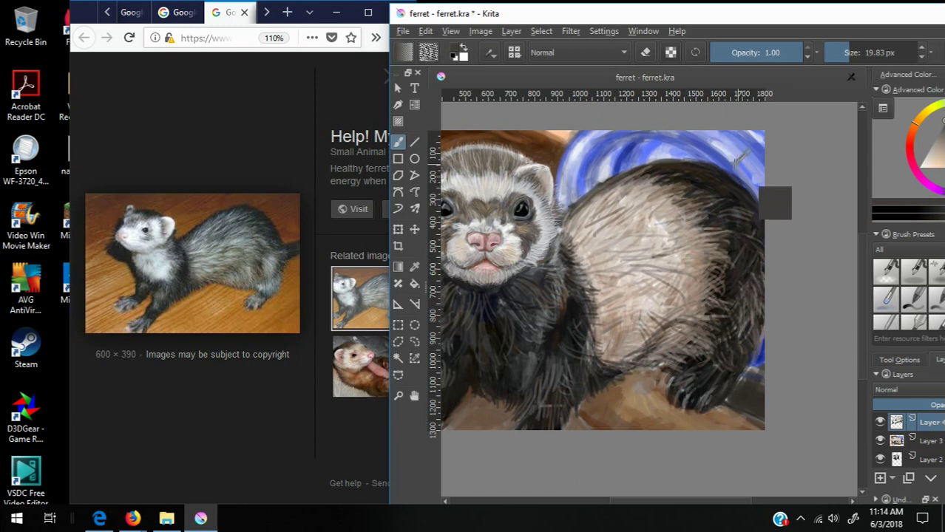
Sample progressively lighter blues from the tube
{"action": "left_click", "coordinate": [760, 199], "text": "ctrl"}
{"action": "left_click", "coordinate": [753, 192], "text": "ctrl"}
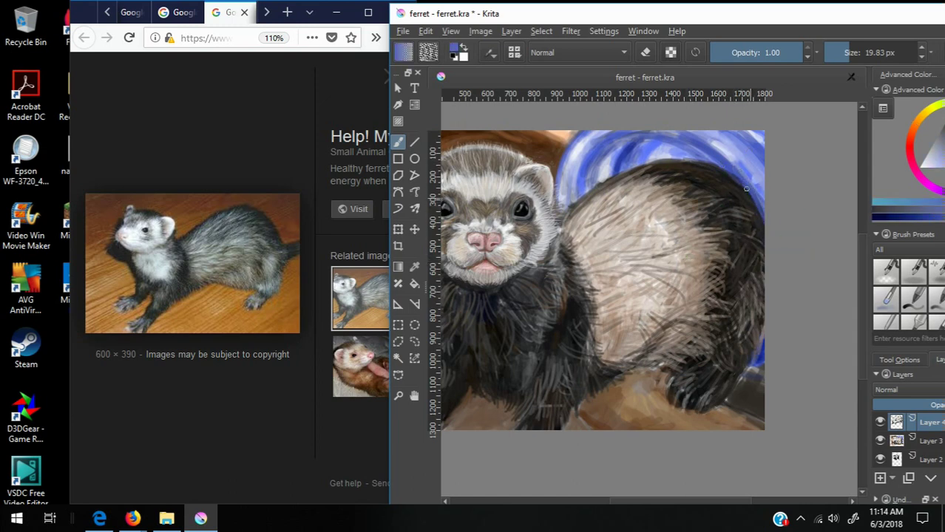
{"action": "left_click", "coordinate": [742, 136], "text": "ctrl"}
{"action": "left_click", "coordinate": [720, 147], "text": "ctrl"}
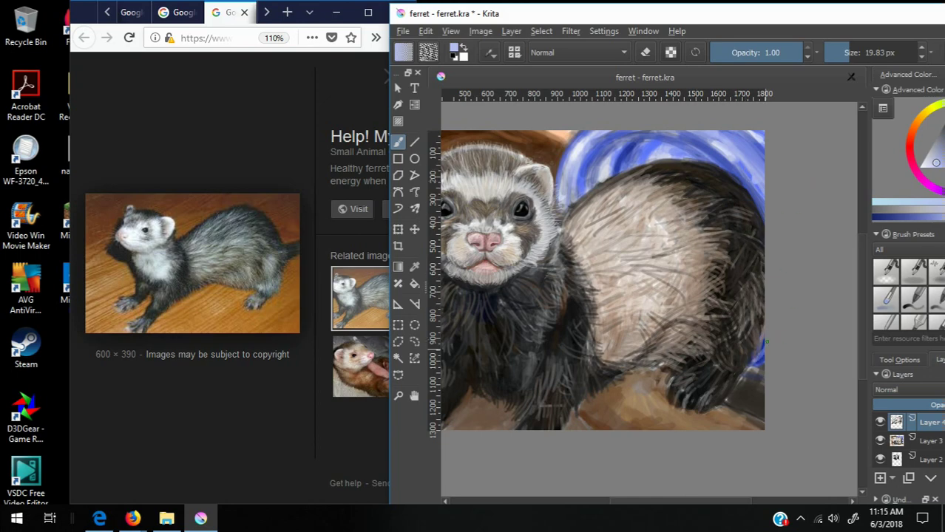
{"action": "scroll", "coordinate": [740, 385], "scroll_direction": "down", "scroll_amount": 1}
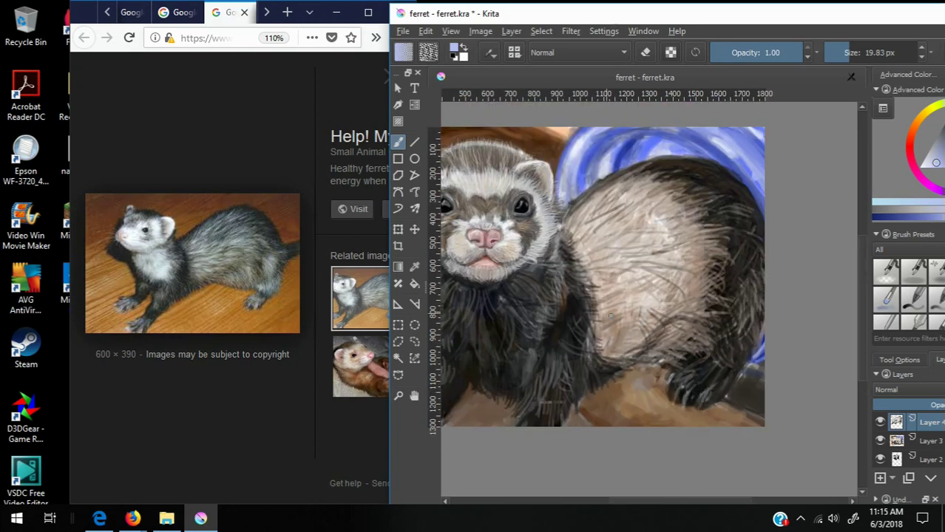
{"action": "scroll", "coordinate": [611, 315], "scroll_direction": "down", "scroll_amount": 1}
Browse the Firefox reference tabs through to the sitting ferret photo
{"action": "left_click", "coordinate": [109, 12]}
{"action": "left_click", "coordinate": [109, 12]}
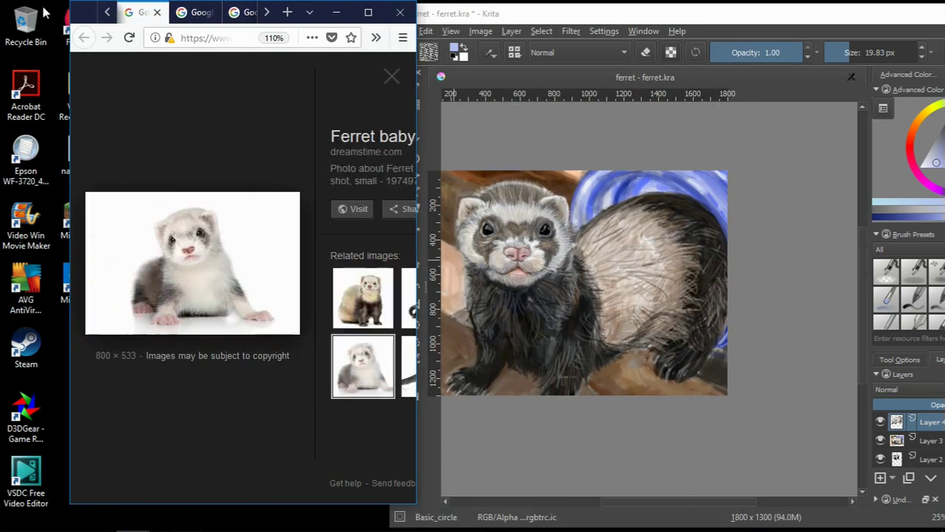
{"action": "left_click", "coordinate": [109, 13]}
{"action": "left_click", "coordinate": [170, 13]}
{"action": "left_click", "coordinate": [200, 12]}
{"action": "left_click", "coordinate": [221, 14]}
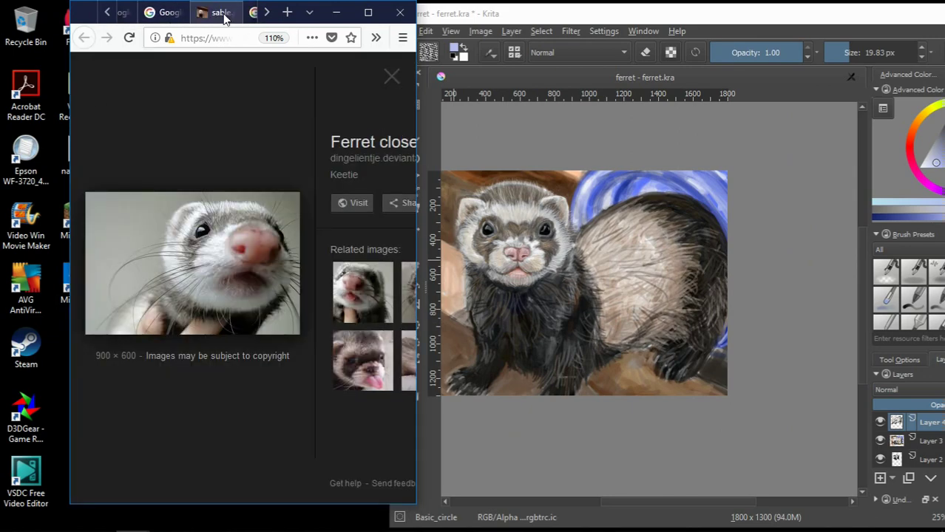
{"action": "left_click", "coordinate": [224, 14]}
{"action": "left_click", "coordinate": [168, 13]}
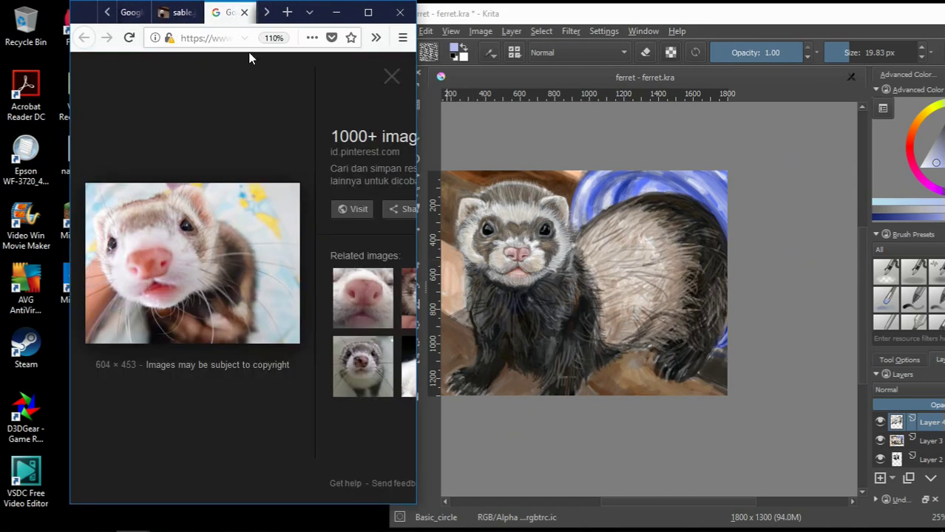
{"action": "left_click", "coordinate": [229, 12]}
Return to the Krita painting and pick a pale colour for claw highlights
{"action": "left_click", "coordinate": [680, 464]}
{"action": "scroll", "coordinate": [680, 464], "scroll_direction": "up", "scroll_amount": 5}
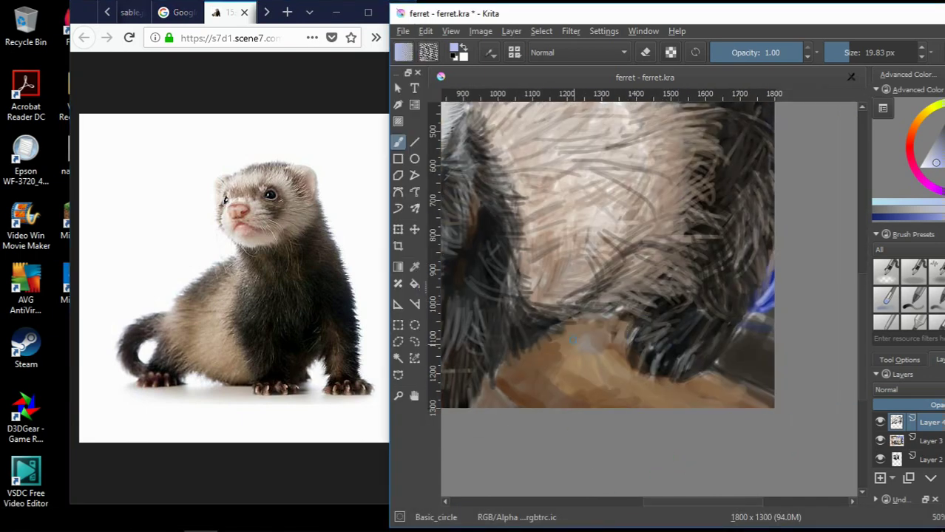
{"action": "left_click", "coordinate": [706, 345], "text": "ctrl"}
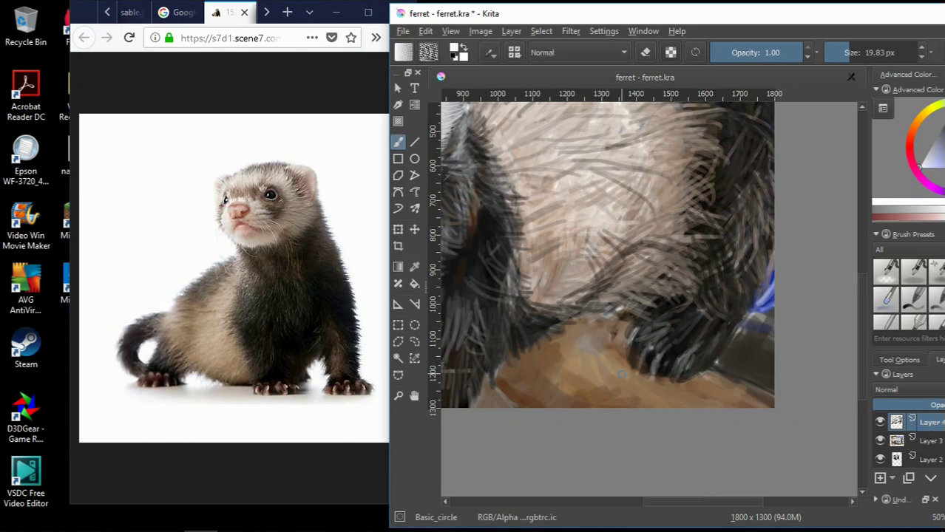
Paint pale claws on the hind paw and dark fur over the belly's lower edge
{"action": "mouse_move", "coordinate": [627, 349]}
{"action": "left_mouse_down"}
{"action": "mouse_move", "coordinate": [628, 378]}
{"action": "mouse_move", "coordinate": [643, 381]}
{"action": "left_mouse_up"}
{"action": "left_click", "coordinate": [618, 334], "text": "ctrl"}
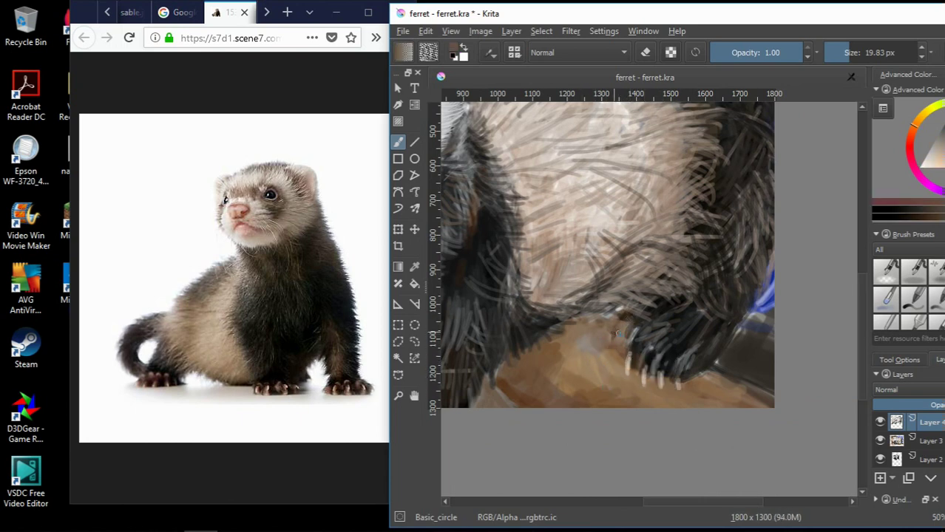
{"action": "left_click_drag", "start_coordinate": [608, 316], "coordinate": [612, 362]}
{"action": "mouse_move", "coordinate": [625, 331]}
{"action": "left_mouse_down"}
{"action": "mouse_move", "coordinate": [627, 347]}
{"action": "mouse_move", "coordinate": [580, 367]}
{"action": "left_mouse_up"}
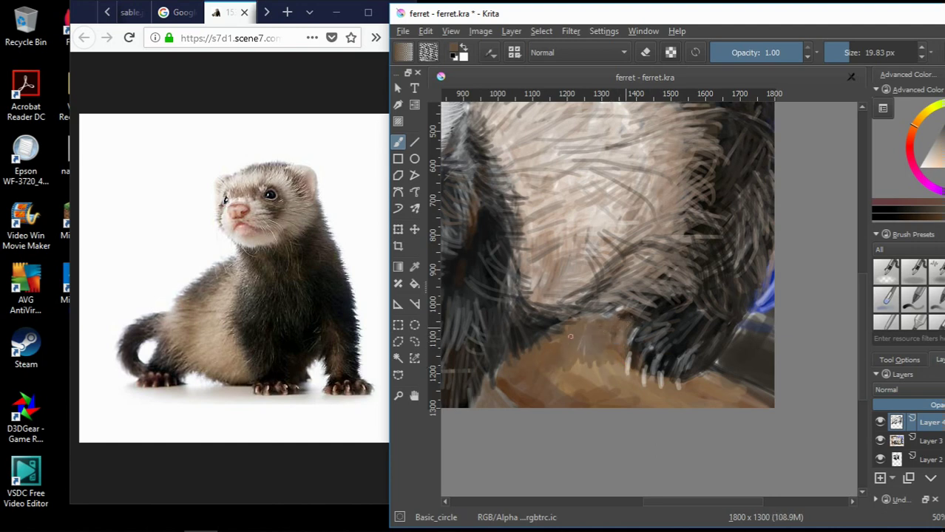
{"action": "mouse_move", "coordinate": [575, 319]}
{"action": "left_mouse_down"}
{"action": "mouse_move", "coordinate": [561, 369]}
{"action": "mouse_move", "coordinate": [584, 375]}
{"action": "left_mouse_up"}
Add darker brown strokes below the belly and sample another dark colour
{"action": "left_click_drag", "start_coordinate": [558, 368], "coordinate": [562, 384]}
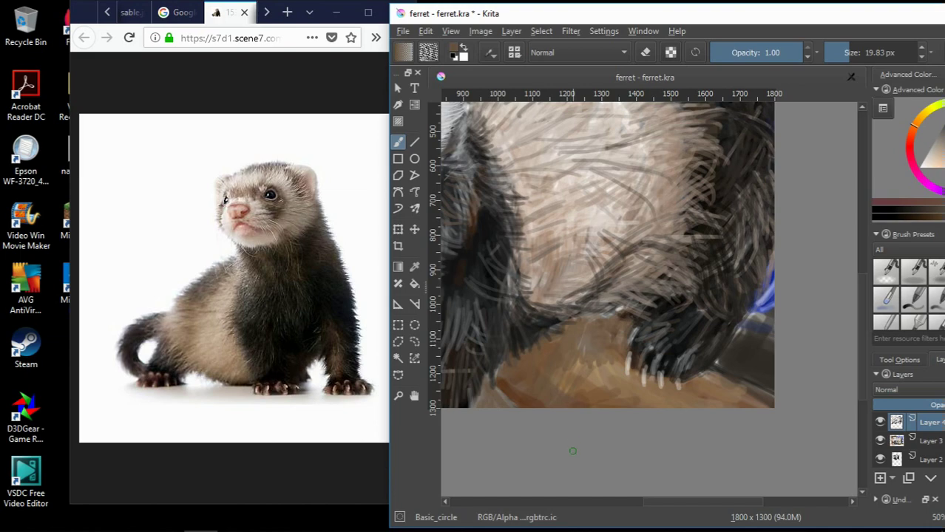
{"action": "scroll", "coordinate": [573, 431], "scroll_direction": "down", "scroll_amount": 2}
{"action": "scroll", "coordinate": [574, 431], "scroll_direction": "up", "scroll_amount": 1}
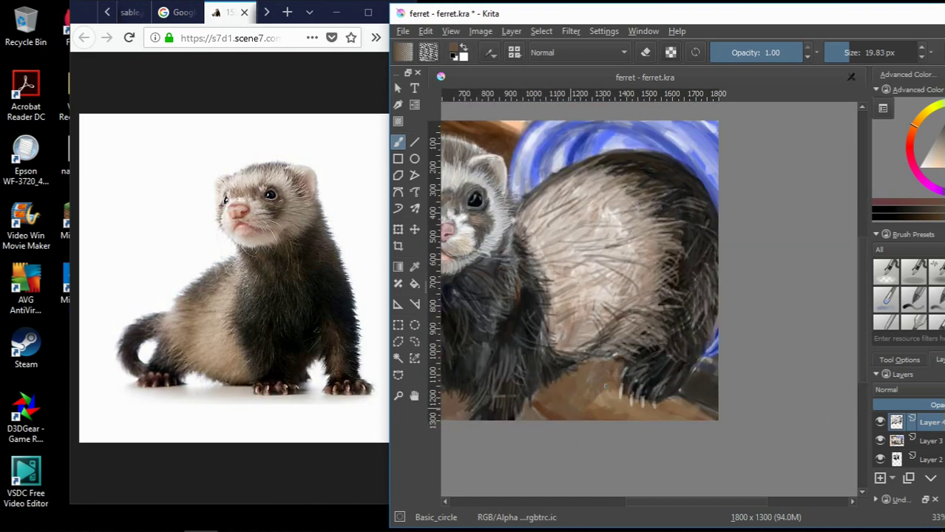
{"action": "left_click", "coordinate": [710, 405], "text": "ctrl"}
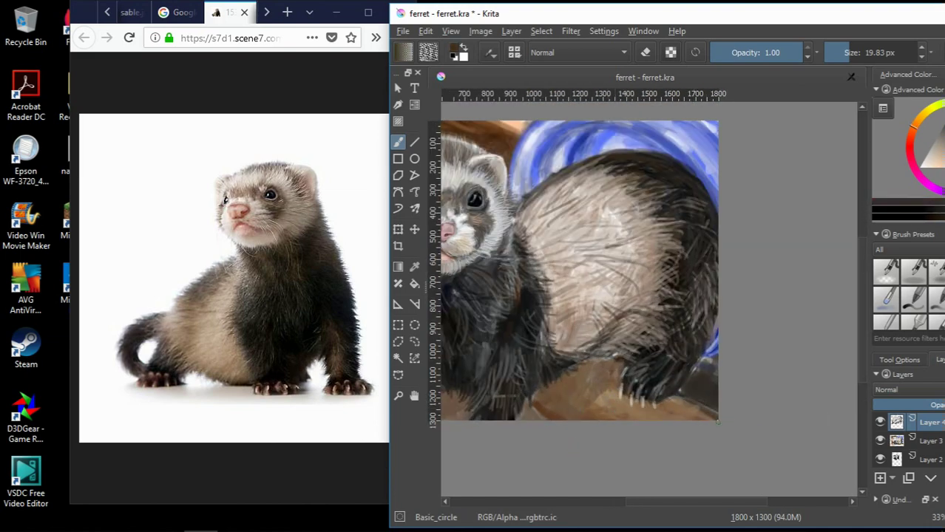
{"action": "scroll", "coordinate": [730, 424], "scroll_direction": "down", "scroll_amount": 2}
{"action": "scroll", "coordinate": [624, 399], "scroll_direction": "up", "scroll_amount": 2}
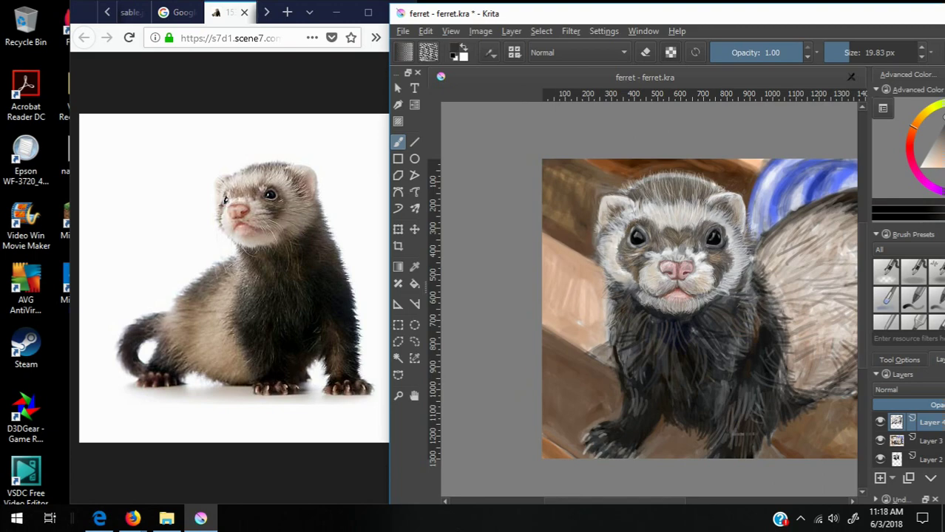
Shade the lower-left platform corner brown and touch up the platform edge beside the fur
{"action": "scroll", "coordinate": [563, 429], "scroll_direction": "up", "scroll_amount": 2}
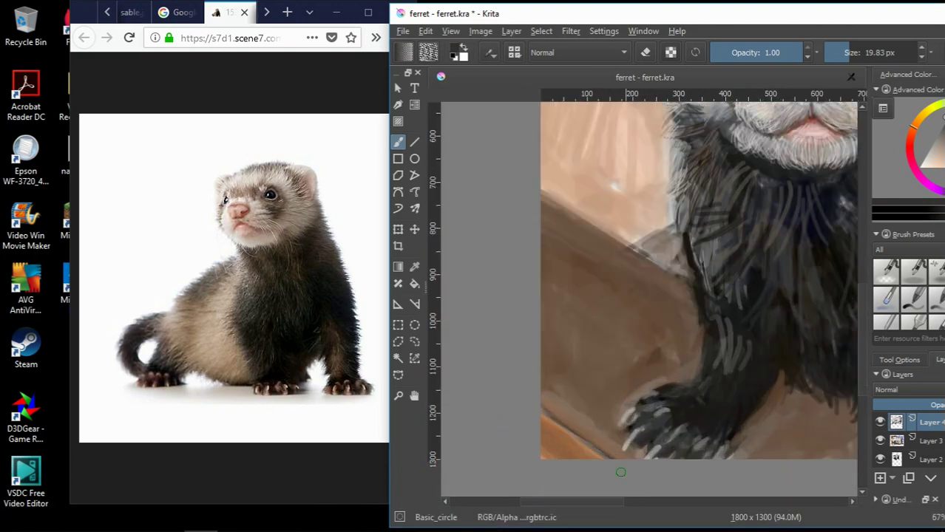
{"action": "left_click_drag", "start_coordinate": [564, 429], "coordinate": [577, 439]}
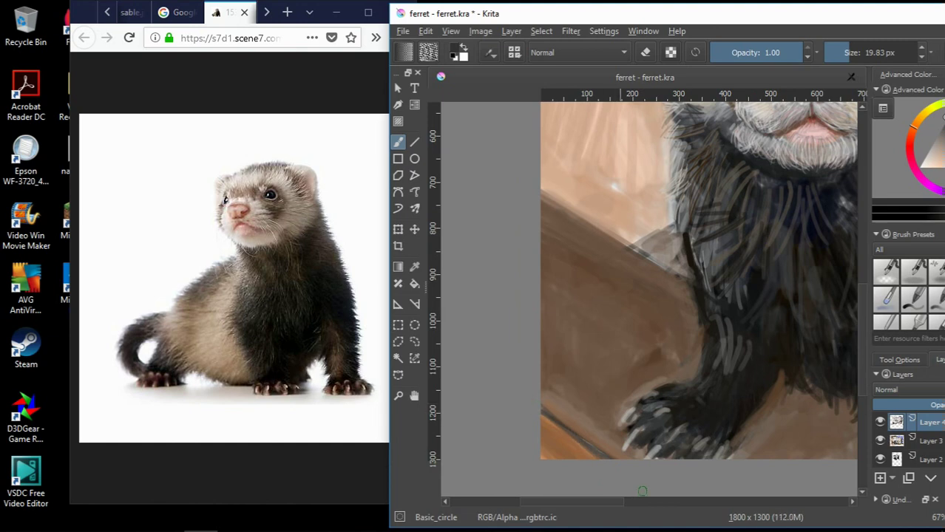
{"action": "left_click", "coordinate": [541, 439], "text": "ctrl"}
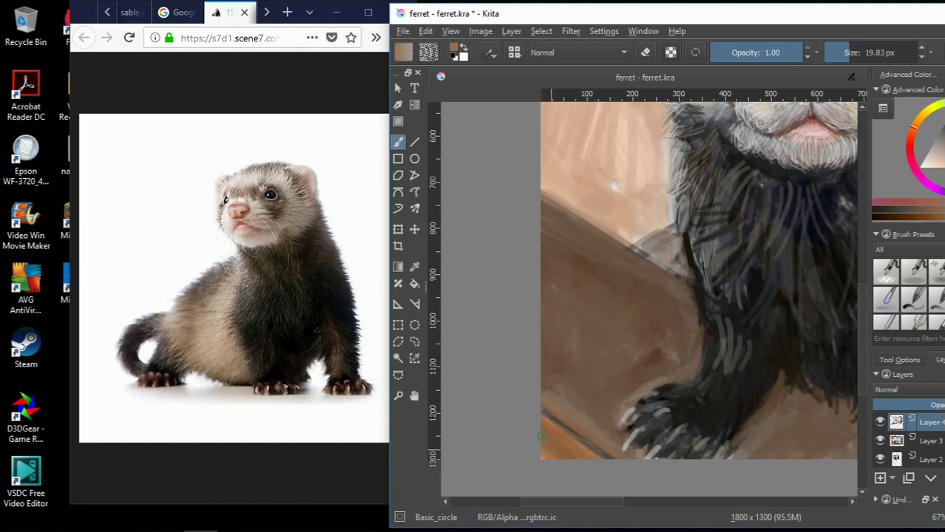
{"action": "left_click", "coordinate": [717, 329], "text": "ctrl"}
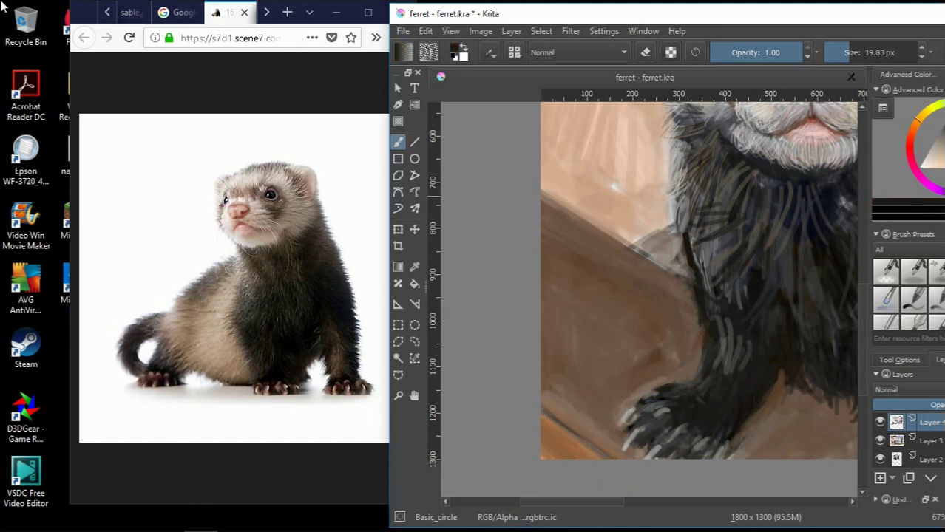
{"action": "left_click_drag", "start_coordinate": [543, 191], "coordinate": [569, 208]}
Lighten the dark fur just above the front paw, zoomed in to 100%
{"action": "scroll", "coordinate": [606, 270], "scroll_direction": "down", "scroll_amount": 4}
{"action": "scroll", "coordinate": [613, 281], "scroll_direction": "up", "scroll_amount": 3}
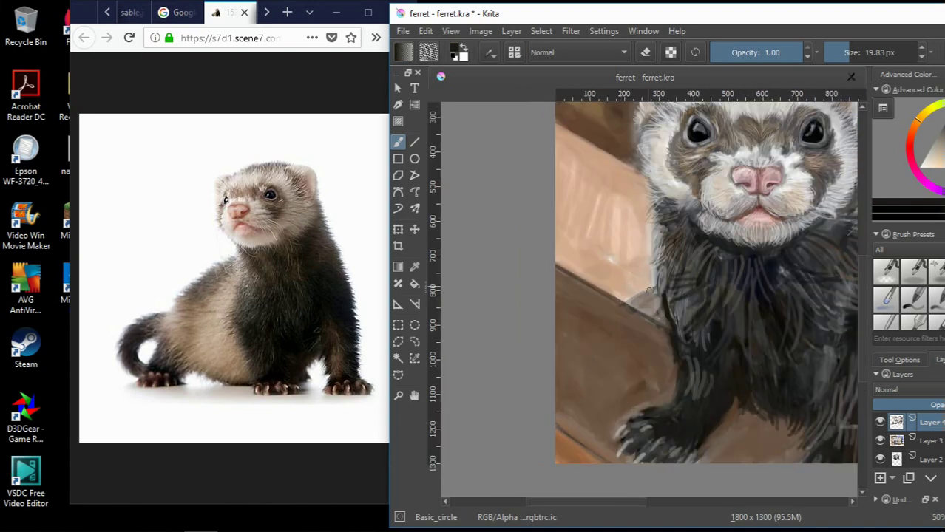
{"action": "scroll", "coordinate": [632, 300], "scroll_direction": "down", "scroll_amount": 3}
{"action": "scroll", "coordinate": [714, 331], "scroll_direction": "up", "scroll_amount": 3}
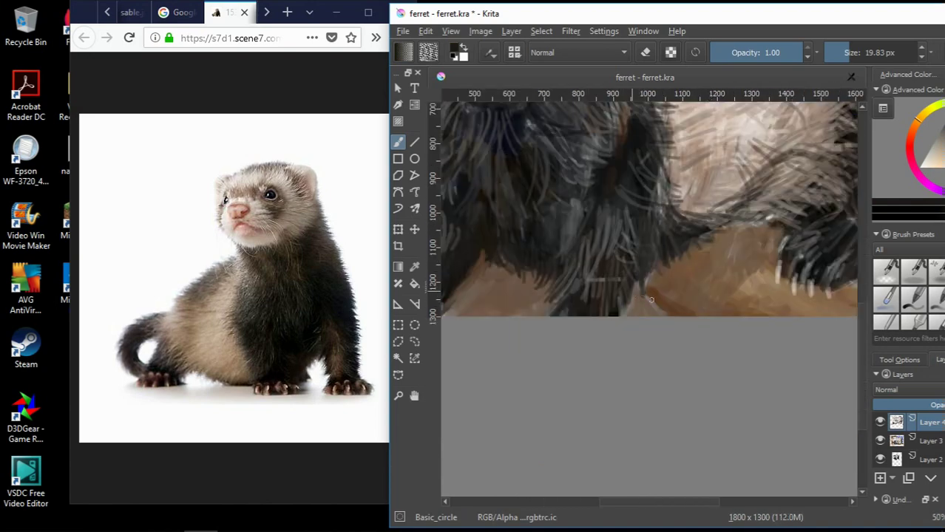
{"action": "scroll", "coordinate": [714, 331], "scroll_direction": "down", "scroll_amount": 1}
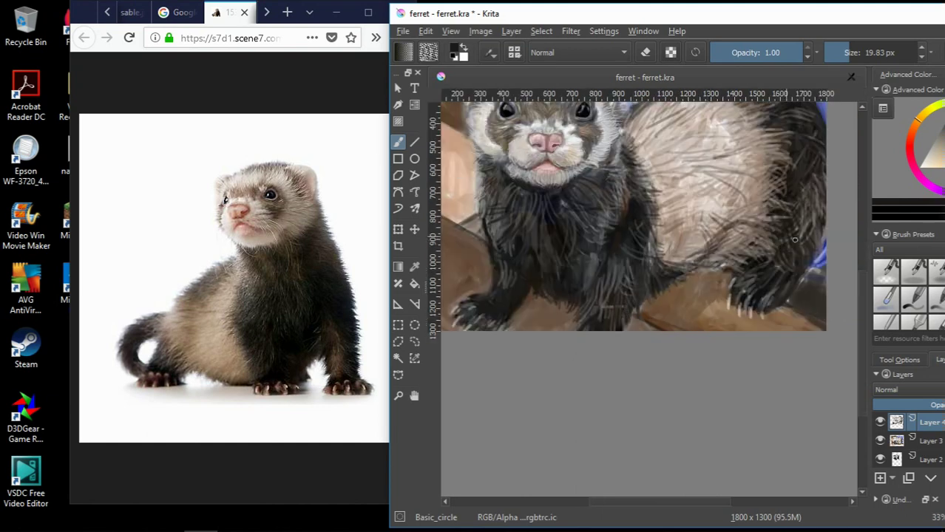
{"action": "scroll", "coordinate": [795, 239], "scroll_direction": "up", "scroll_amount": 2}
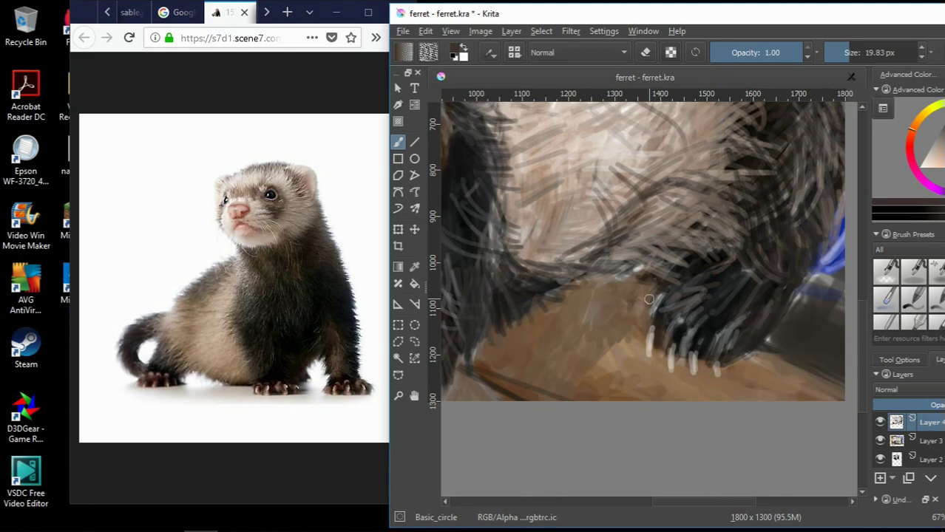
{"action": "scroll", "coordinate": [648, 298], "scroll_direction": "down", "scroll_amount": 3}
{"action": "scroll", "coordinate": [634, 299], "scroll_direction": "up", "scroll_amount": 1}
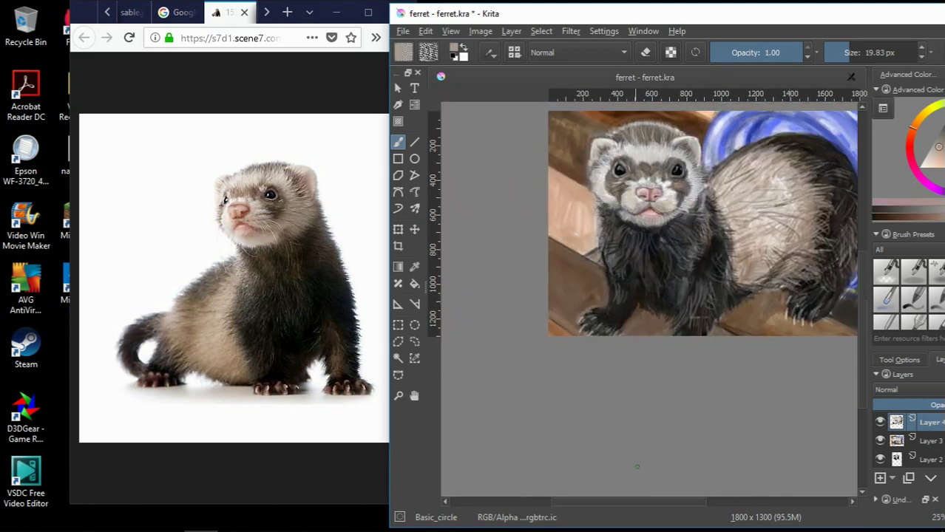
{"action": "scroll", "coordinate": [581, 322], "scroll_direction": "up", "scroll_amount": 2}
{"action": "scroll", "coordinate": [576, 314], "scroll_direction": "up", "scroll_amount": 1}
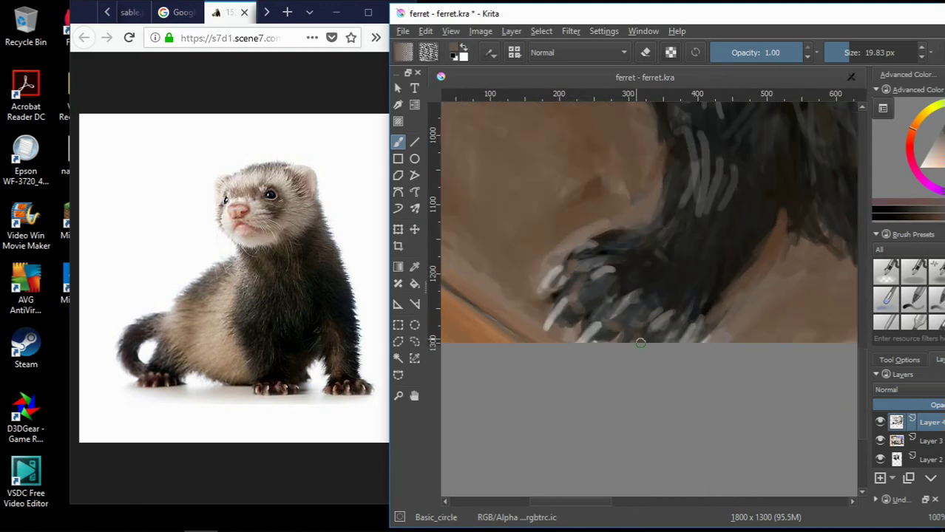
{"action": "left_click_drag", "start_coordinate": [580, 270], "coordinate": [632, 217]}
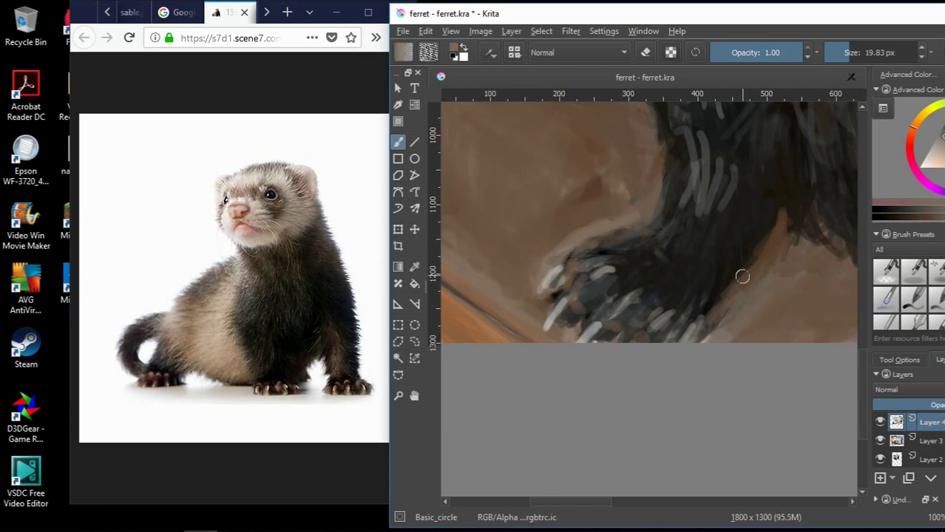
{"action": "scroll", "coordinate": [740, 269], "scroll_direction": "down", "scroll_amount": 2}
{"action": "scroll", "coordinate": [700, 260], "scroll_direction": "down", "scroll_amount": 1}
Reset the colour to black and dab dark knot spots on the wood near the paw
{"action": "left_click", "coordinate": [698, 203], "text": "ctrl"}
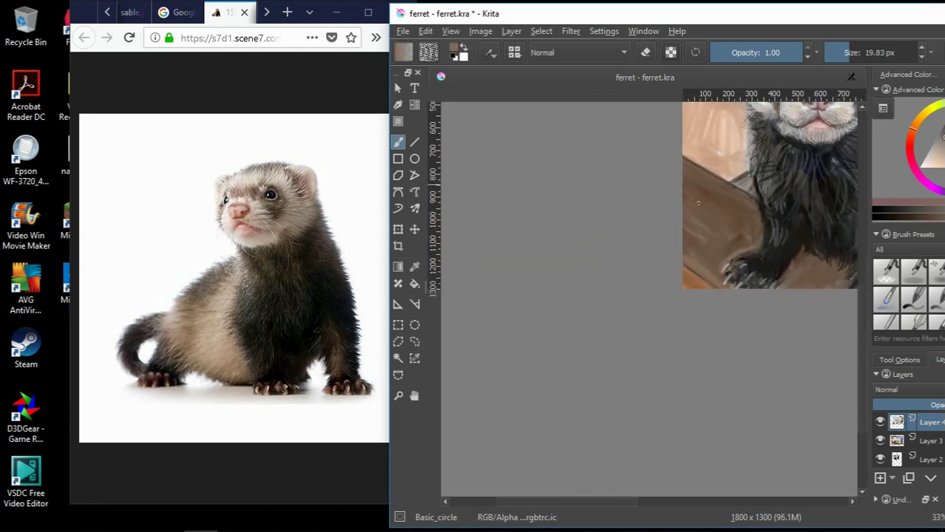
{"action": "key", "text": "d"}
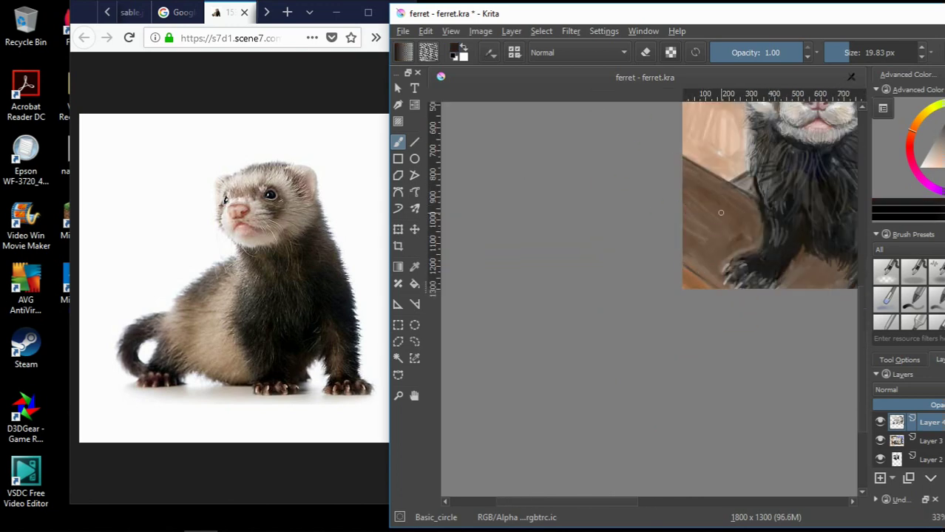
{"action": "scroll", "coordinate": [726, 221], "scroll_direction": "up", "scroll_amount": 2}
{"action": "left_click", "coordinate": [670, 192]}
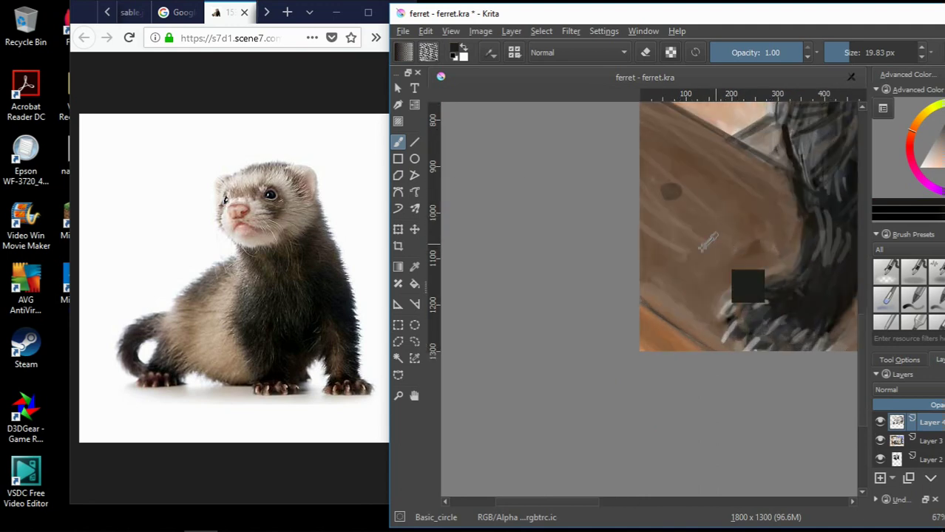
{"action": "left_click", "coordinate": [657, 155]}
{"action": "left_click", "coordinate": [670, 192]}
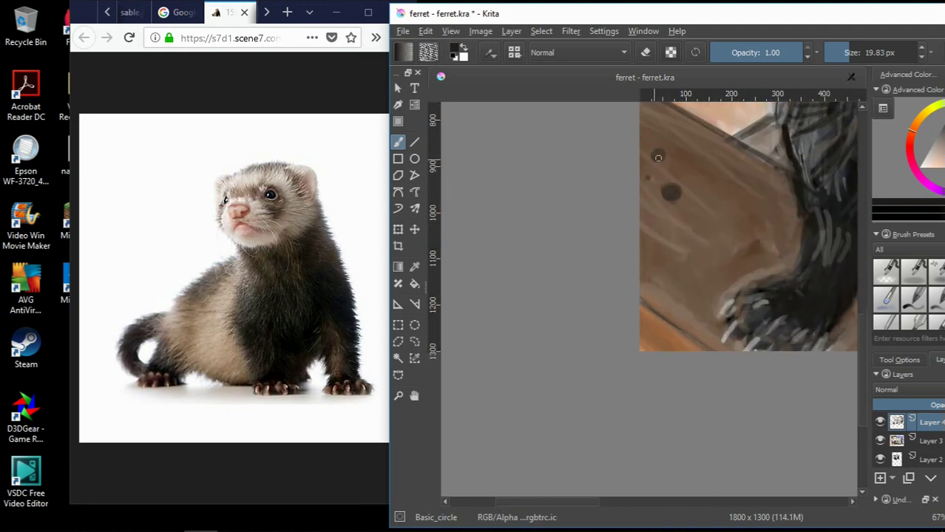
{"action": "left_click", "coordinate": [657, 155]}
{"action": "left_click", "coordinate": [749, 236], "text": "ctrl"}
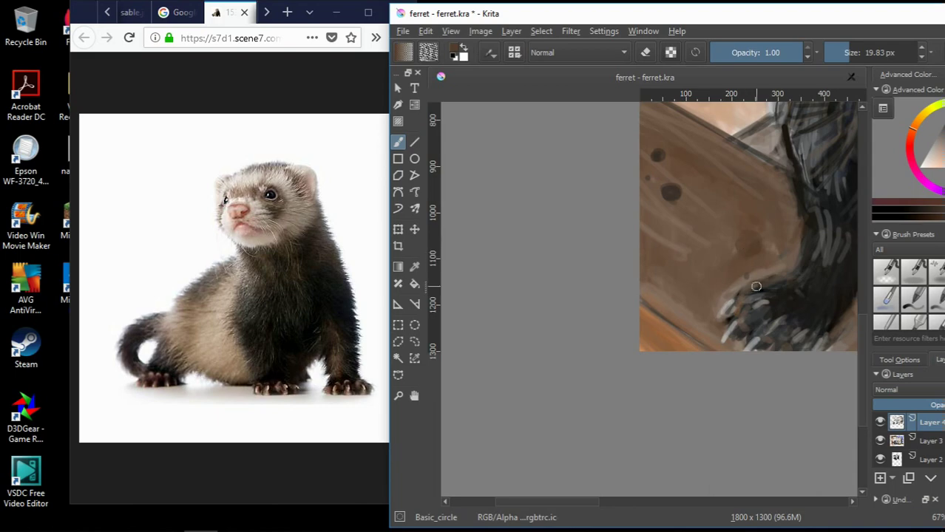
Sample light, greyer and darker tones from the wooden platform
{"action": "scroll", "coordinate": [733, 243], "scroll_direction": "down", "scroll_amount": 2}
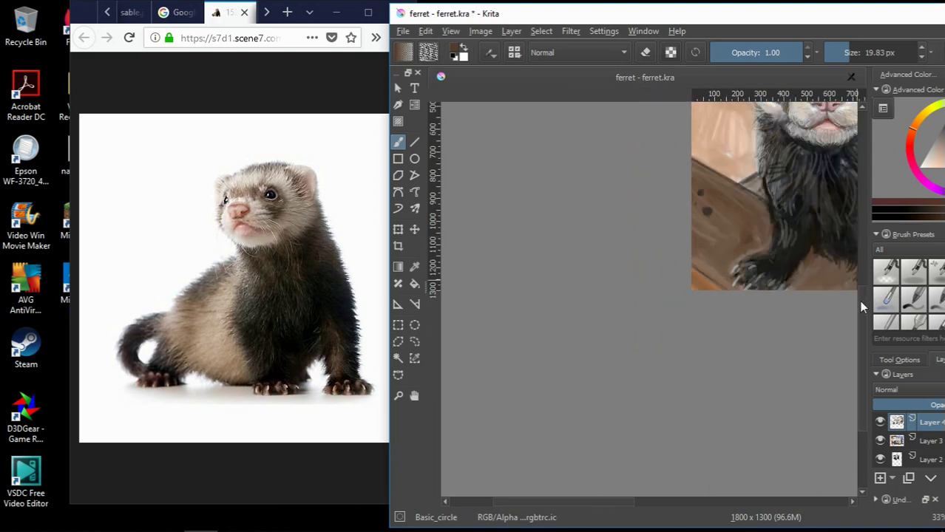
{"action": "scroll", "coordinate": [543, 291], "scroll_direction": "up", "scroll_amount": 3}
{"action": "scroll", "coordinate": [543, 291], "scroll_direction": "down", "scroll_amount": 3}
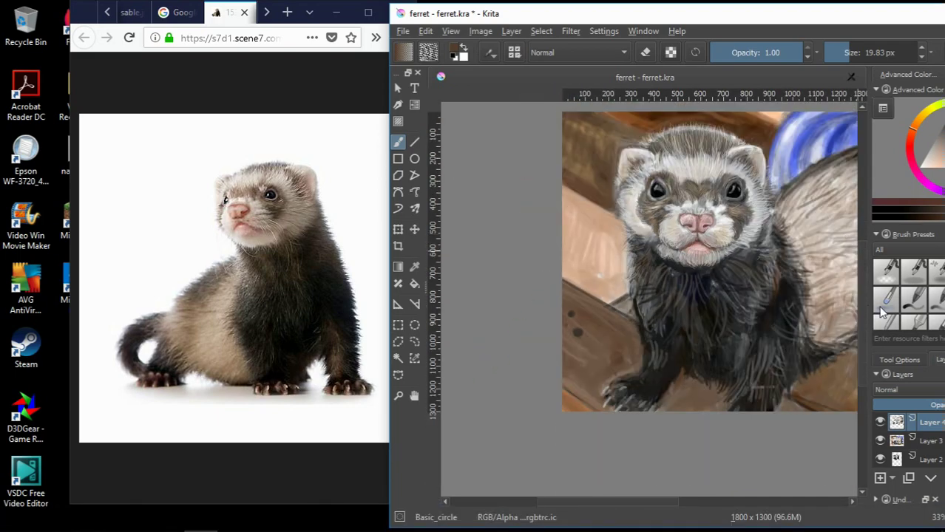
{"action": "scroll", "coordinate": [849, 296], "scroll_direction": "up", "scroll_amount": 2}
{"action": "left_click", "coordinate": [593, 284], "text": "ctrl"}
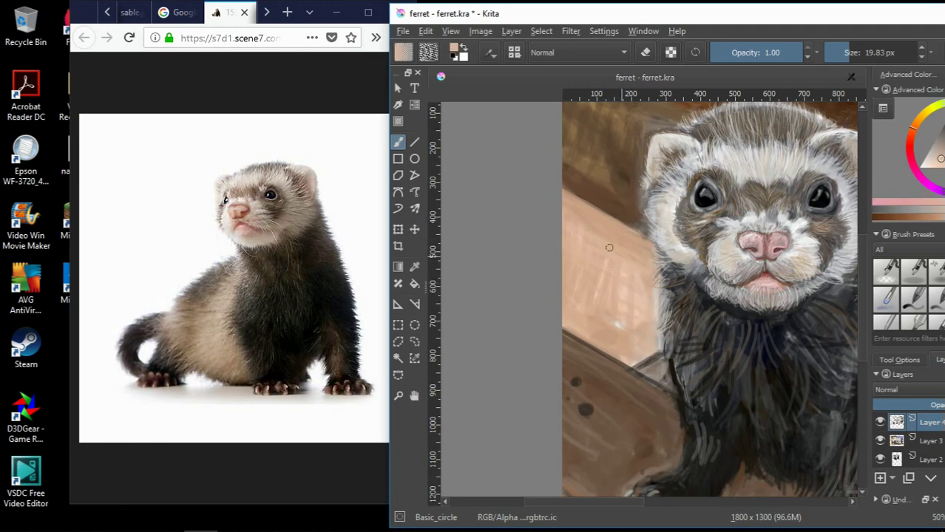
{"action": "left_click", "coordinate": [638, 318], "text": "ctrl"}
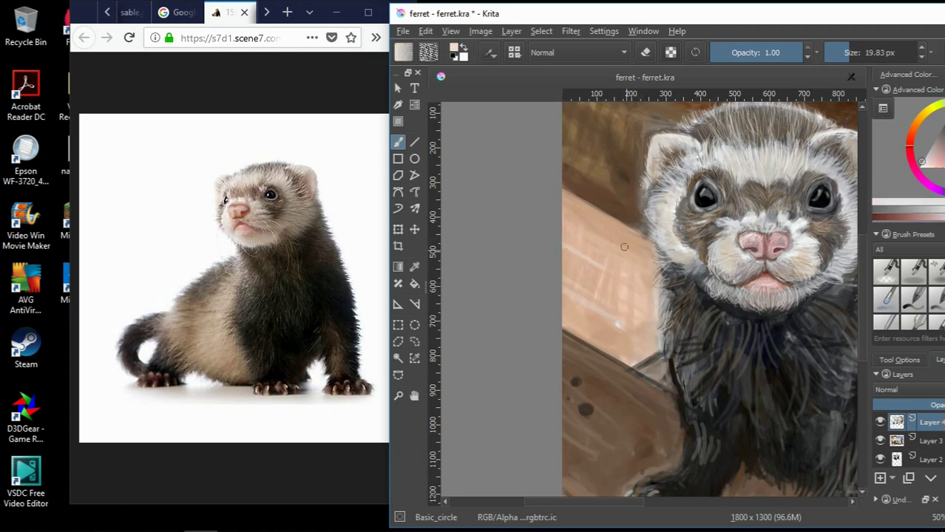
{"action": "left_click", "coordinate": [615, 318], "text": "ctrl"}
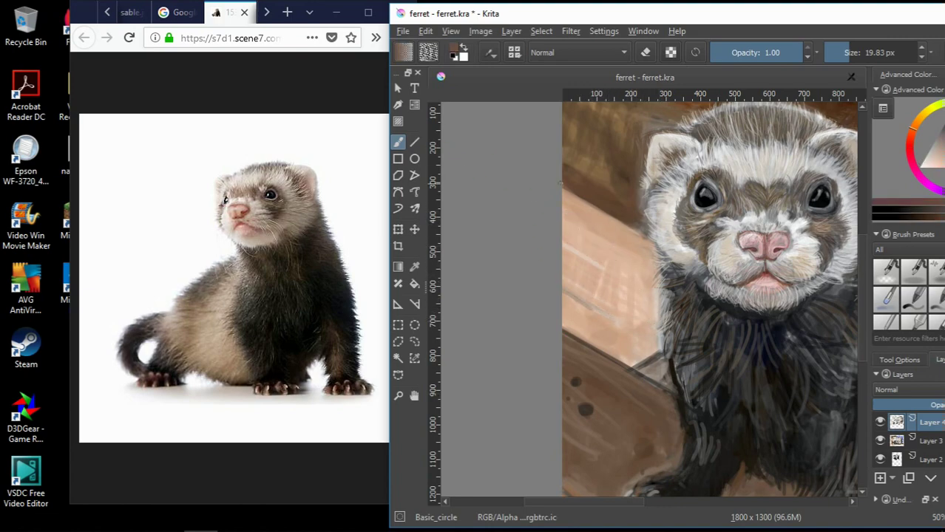
{"action": "scroll", "coordinate": [666, 281], "scroll_direction": "up", "scroll_amount": 3}
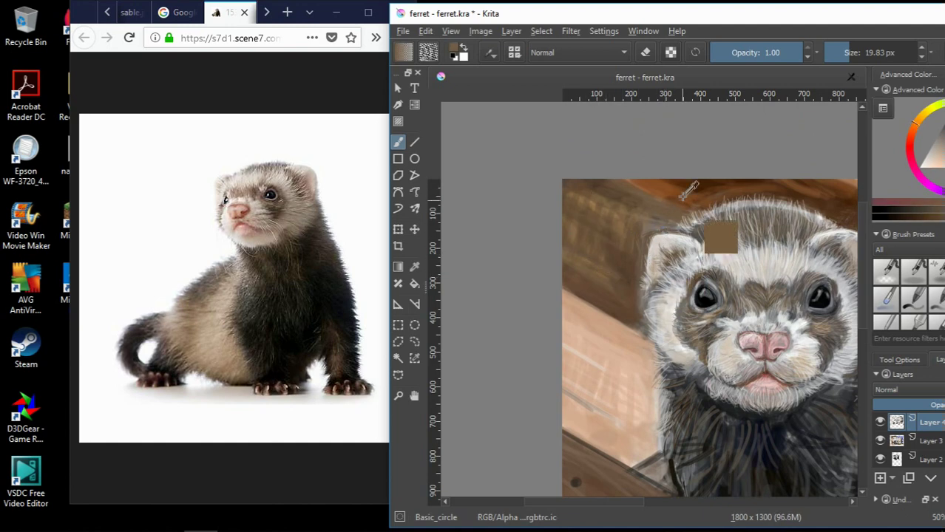
Sample a dark reddish-brown from the wood and recentre the view at 50% zoom
{"action": "left_click", "coordinate": [687, 214], "text": "ctrl"}
{"action": "left_click", "coordinate": [682, 207], "text": "ctrl"}
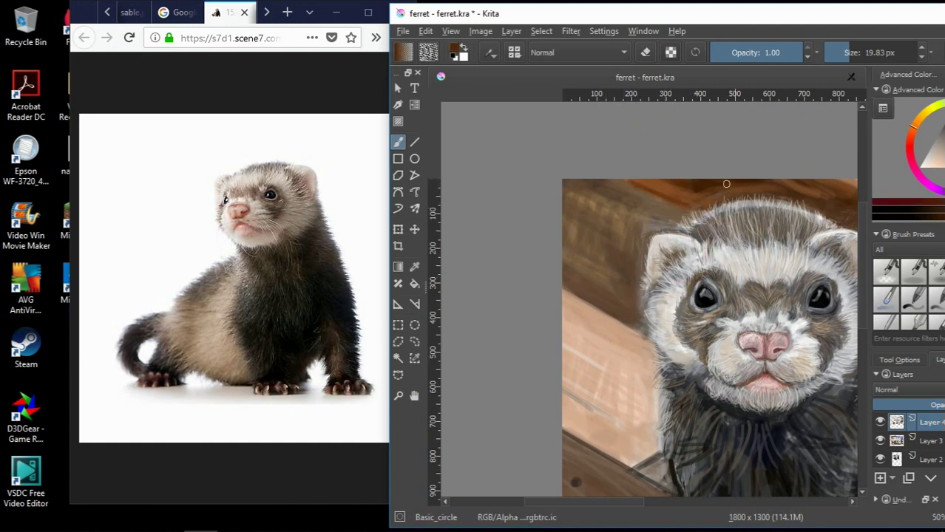
{"action": "left_click_drag", "start_coordinate": [607, 508], "coordinate": [664, 508]}
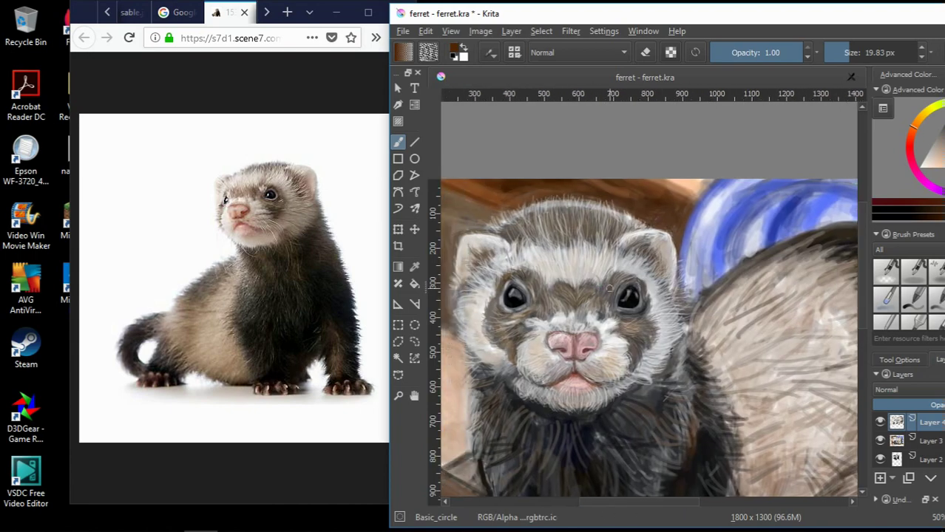
{"action": "key", "text": "minus"}
{"action": "key", "text": "minus"}
{"action": "key", "text": "minus"}
{"action": "key", "text": "plus"}
{"action": "key", "text": "plus"}
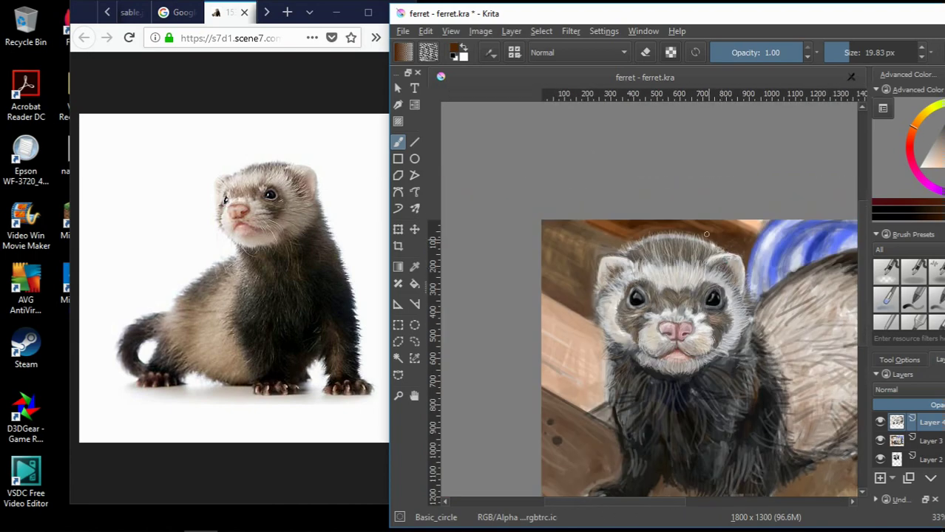
{"action": "key", "text": "plus"}
{"action": "key", "text": "plus"}
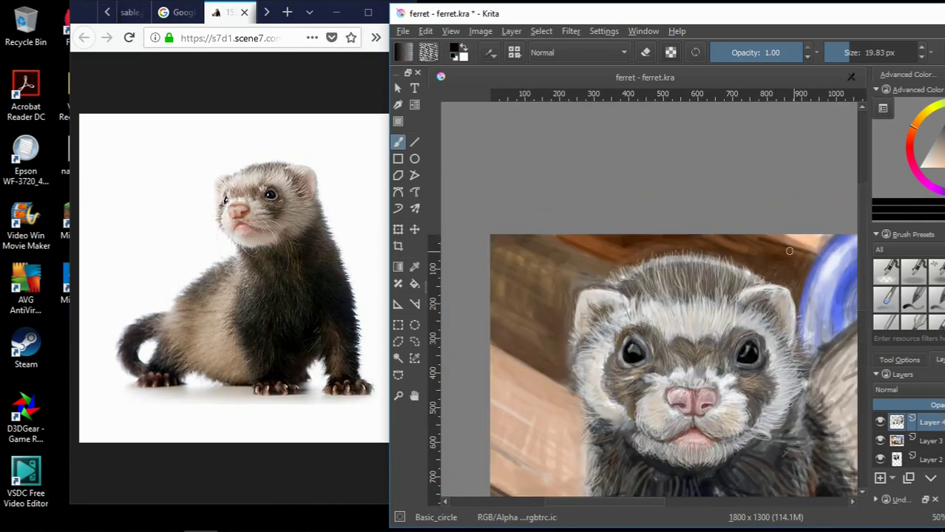
Paint a dark brown stroke on the wood behind the ferret's head
{"action": "left_click", "coordinate": [775, 244], "text": "ctrl"}
{"action": "left_click_drag", "start_coordinate": [781, 238], "coordinate": [821, 256]}
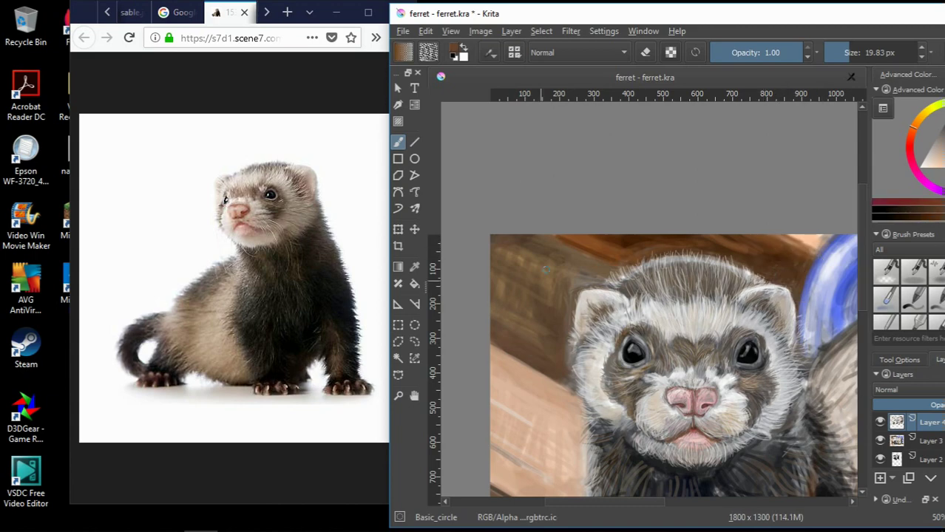
{"action": "key", "text": "plus"}
{"action": "key", "text": "plus"}
{"action": "key", "text": "plus"}
{"action": "key", "text": "minus"}
{"action": "key", "text": "minus"}
{"action": "key", "text": "minus"}
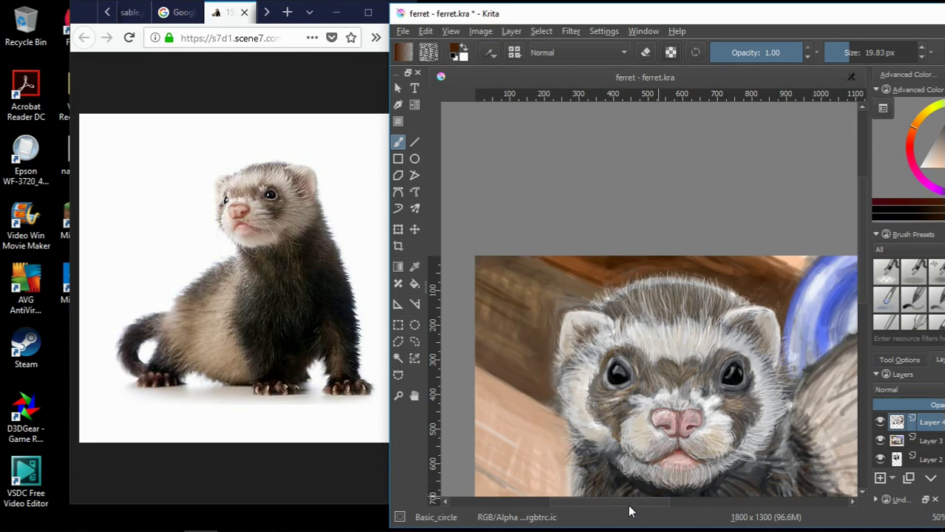
Switch to the Basic_mix_soft brush preset at 100 px
{"action": "left_click_drag", "start_coordinate": [630, 509], "coordinate": [702, 510]}
{"action": "scroll", "coordinate": [813, 333], "scroll_direction": "down", "scroll_amount": 3}
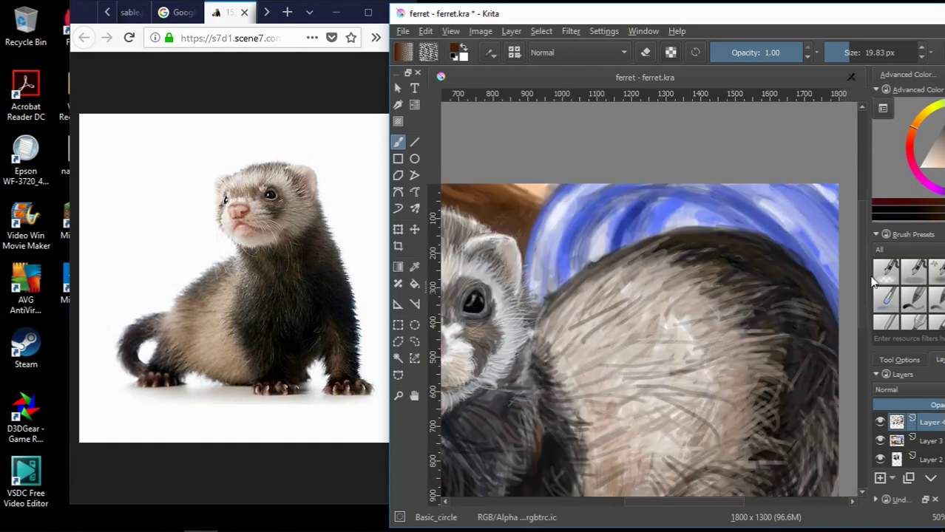
{"action": "scroll", "coordinate": [813, 333], "scroll_direction": "down", "scroll_amount": 1}
{"action": "left_click", "coordinate": [886, 298]}
{"action": "scroll", "coordinate": [802, 255], "scroll_direction": "down", "scroll_amount": 3}
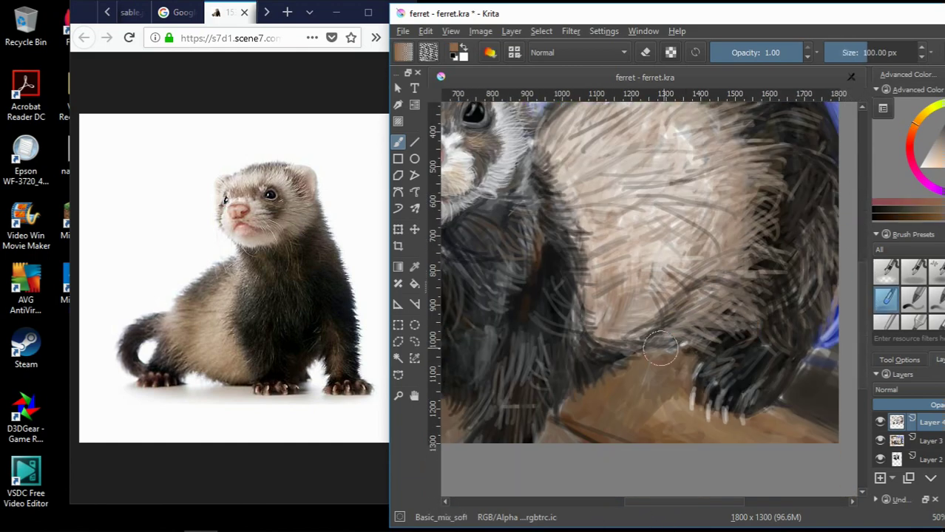
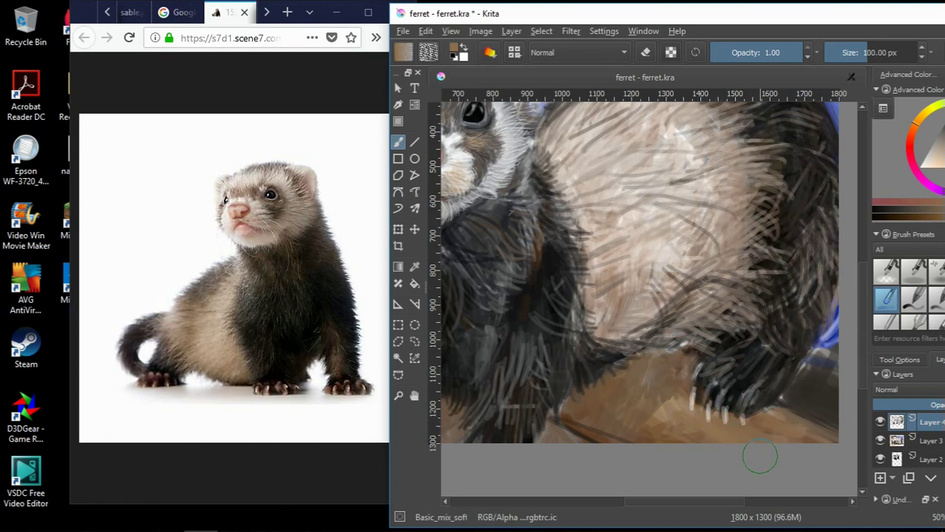
Browse the ferret eyes image results and preview a ferret photo
{"action": "scroll", "coordinate": [710, 372], "scroll_direction": "down", "scroll_amount": 3}
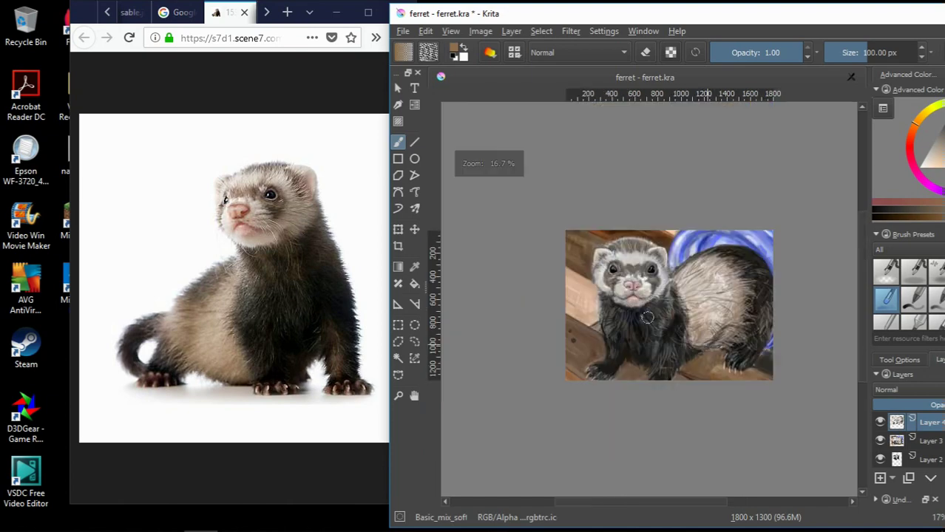
{"action": "scroll", "coordinate": [685, 305], "scroll_direction": "up", "scroll_amount": 2}
{"action": "scroll", "coordinate": [584, 244], "scroll_direction": "up", "scroll_amount": 2}
{"action": "left_click", "coordinate": [181, 12]}
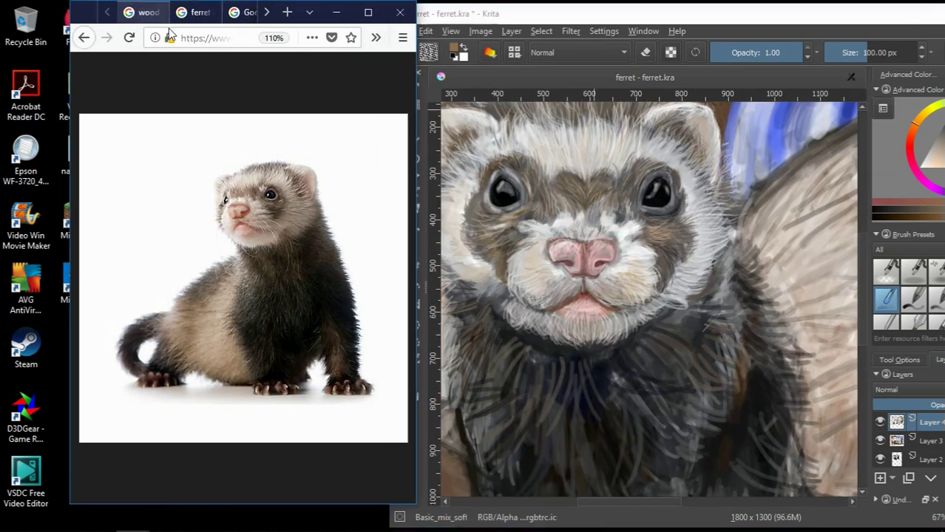
{"action": "scroll", "coordinate": [242, 259], "scroll_direction": "down", "scroll_amount": 2}
{"action": "scroll", "coordinate": [242, 266], "scroll_direction": "down", "scroll_amount": 2}
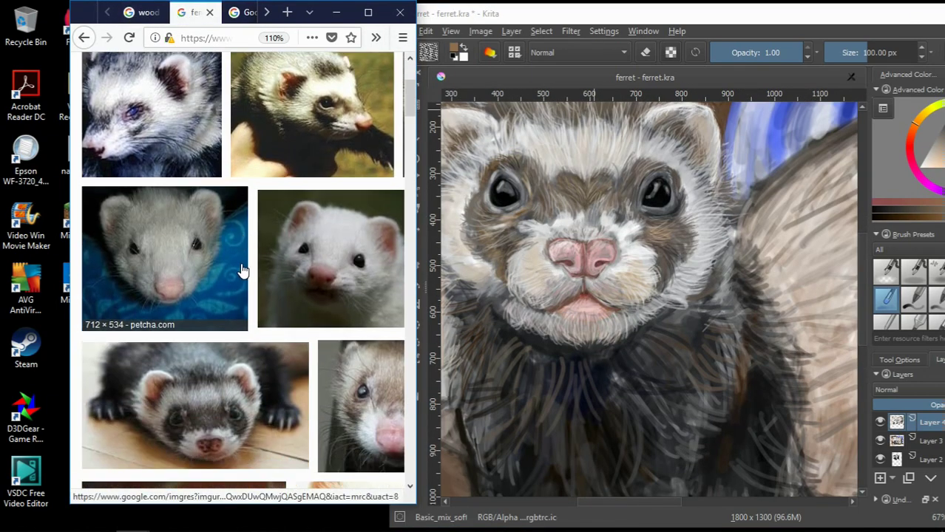
{"action": "scroll", "coordinate": [289, 301], "scroll_direction": "up", "scroll_amount": 2}
{"action": "scroll", "coordinate": [373, 252], "scroll_direction": "right", "scroll_amount": 3}
{"action": "left_click", "coordinate": [373, 251]}
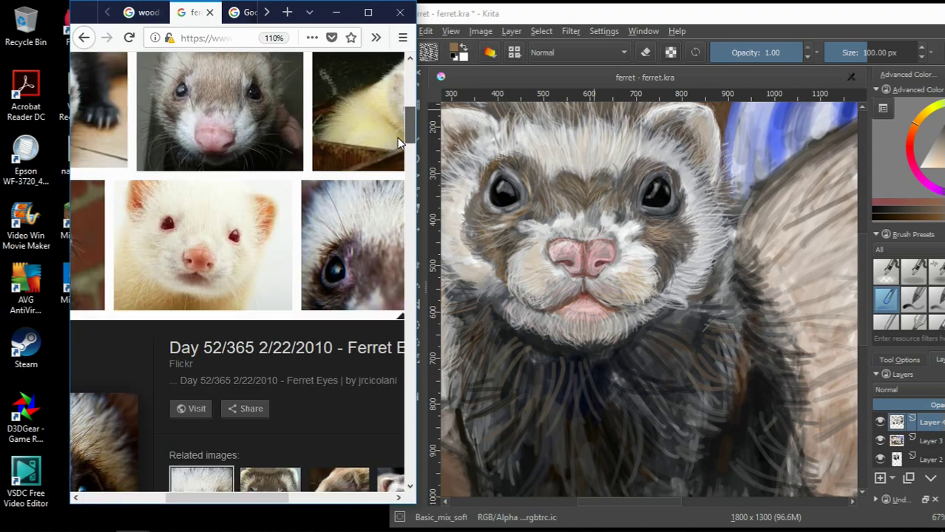
{"action": "scroll", "coordinate": [222, 296], "scroll_direction": "down", "scroll_amount": 3}
{"action": "scroll", "coordinate": [222, 332], "scroll_direction": "down", "scroll_amount": 1}
Preview more ferret close-ups, including the brown ferret photo
{"action": "left_click", "coordinate": [220, 382]}
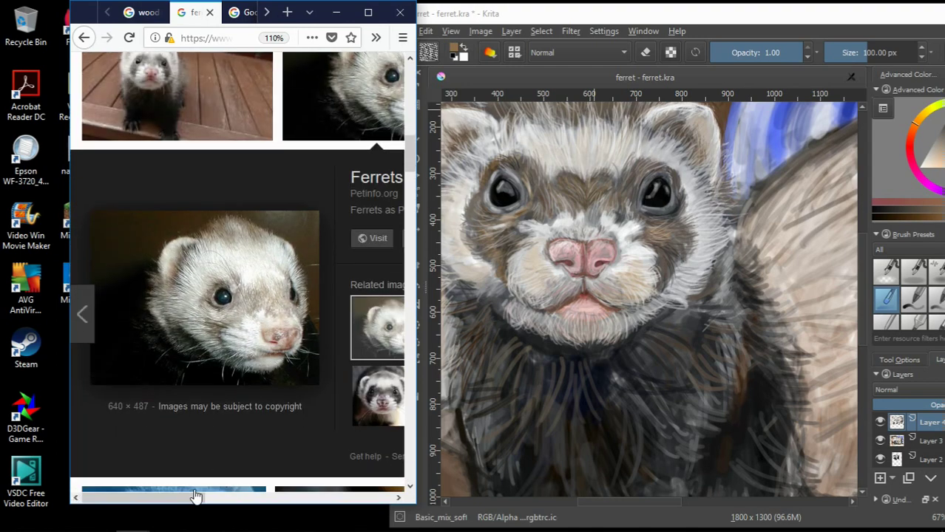
{"action": "scroll", "coordinate": [220, 382], "scroll_direction": "down", "scroll_amount": 2}
{"action": "scroll", "coordinate": [188, 409], "scroll_direction": "down", "scroll_amount": 5}
{"action": "left_click", "coordinate": [281, 380]}
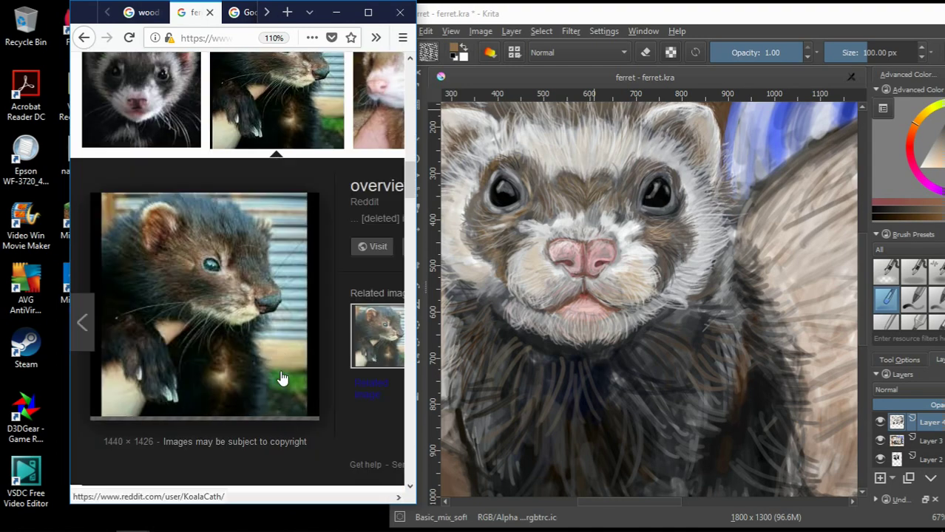
{"action": "scroll", "coordinate": [221, 473], "scroll_direction": "right", "scroll_amount": 3}
{"action": "scroll", "coordinate": [219, 484], "scroll_direction": "left", "scroll_amount": 3}
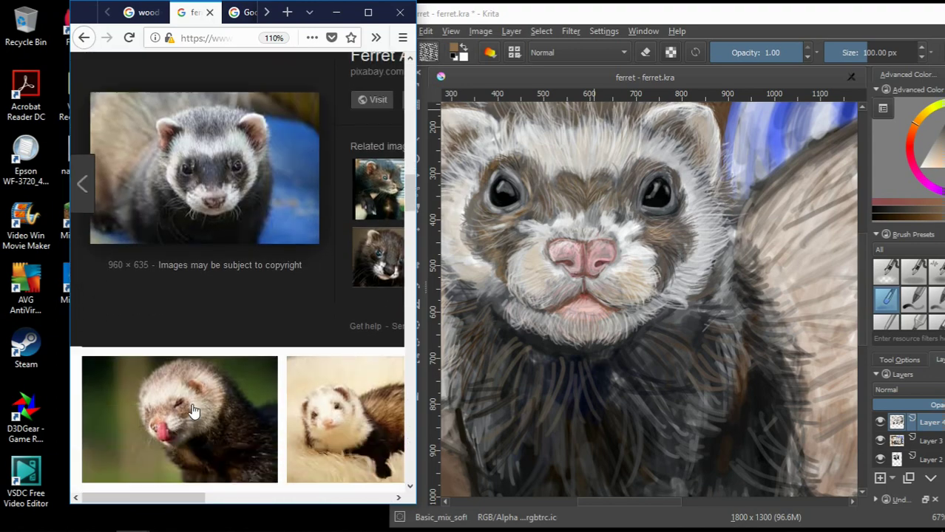
{"action": "scroll", "coordinate": [222, 392], "scroll_direction": "up", "scroll_amount": 5}
{"action": "scroll", "coordinate": [231, 384], "scroll_direction": "up", "scroll_amount": 5}
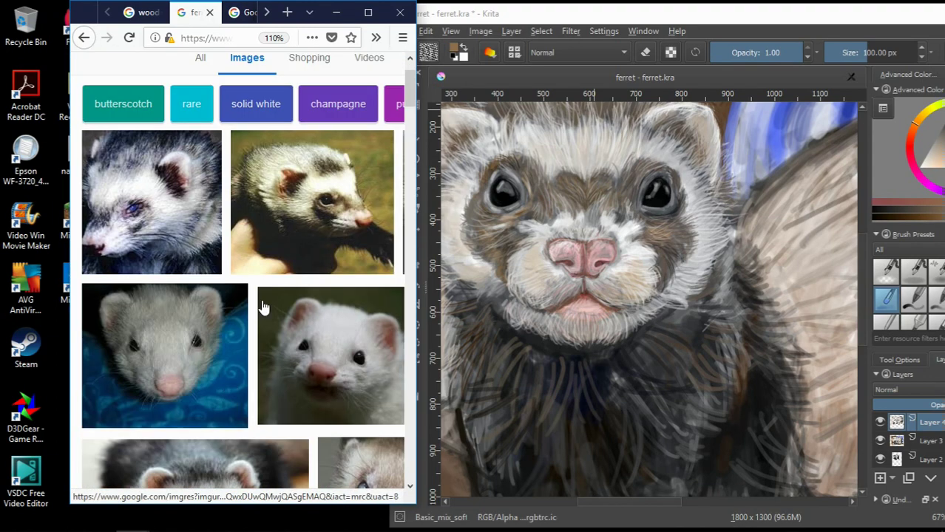
{"action": "scroll", "coordinate": [280, 325], "scroll_direction": "up", "scroll_amount": 2}
Compare ferret face previews, then settle on the large ferret reference photo
{"action": "left_click", "coordinate": [296, 332]}
{"action": "scroll", "coordinate": [364, 275], "scroll_direction": "down", "scroll_amount": 2}
{"action": "left_click", "coordinate": [213, 362]}
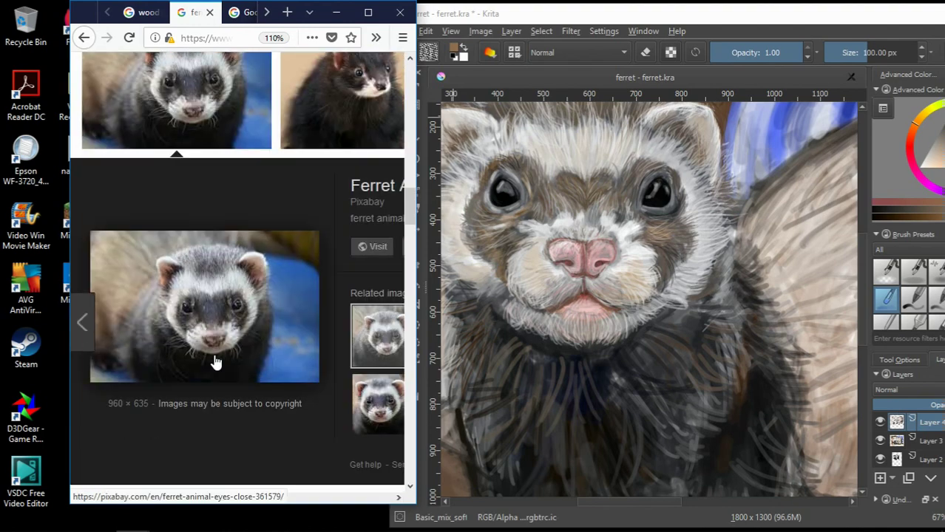
{"action": "scroll", "coordinate": [222, 295], "scroll_direction": "up", "scroll_amount": 10}
{"action": "left_click", "coordinate": [231, 18]}
{"action": "left_click", "coordinate": [193, 13]}
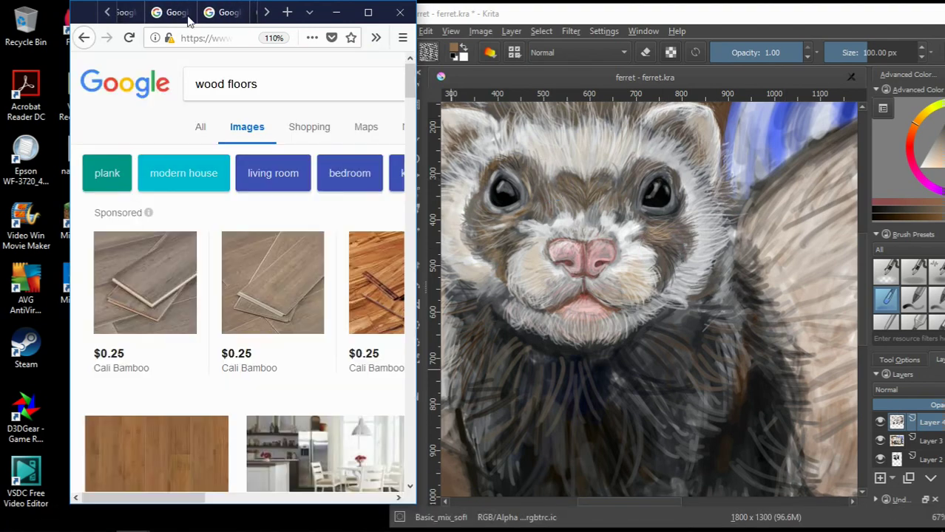
{"action": "left_click", "coordinate": [191, 13]}
{"action": "scroll", "coordinate": [615, 192], "scroll_direction": "up", "scroll_amount": 1}
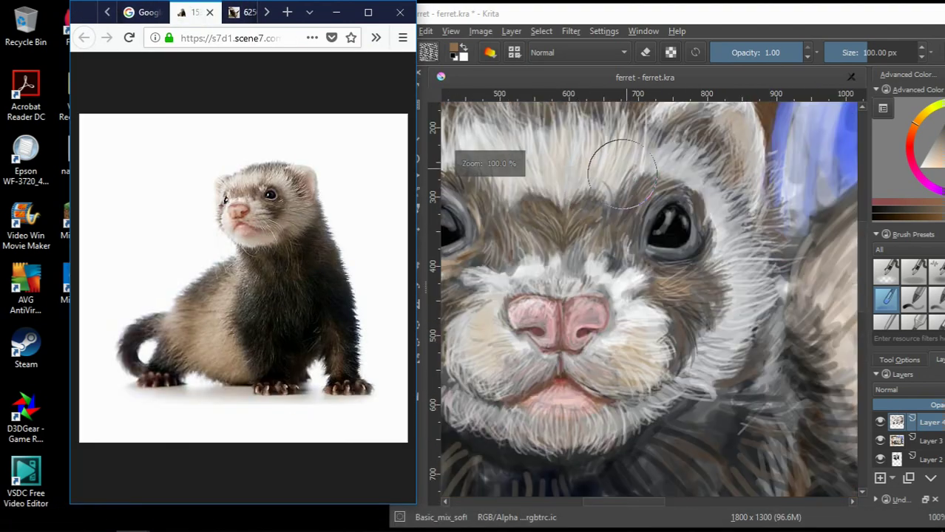
In maximized Krita, select the Basic_circle brush at 9.64 px with dark blue
{"action": "key", "text": "super+Up"}
{"action": "key", "text": "slash"}
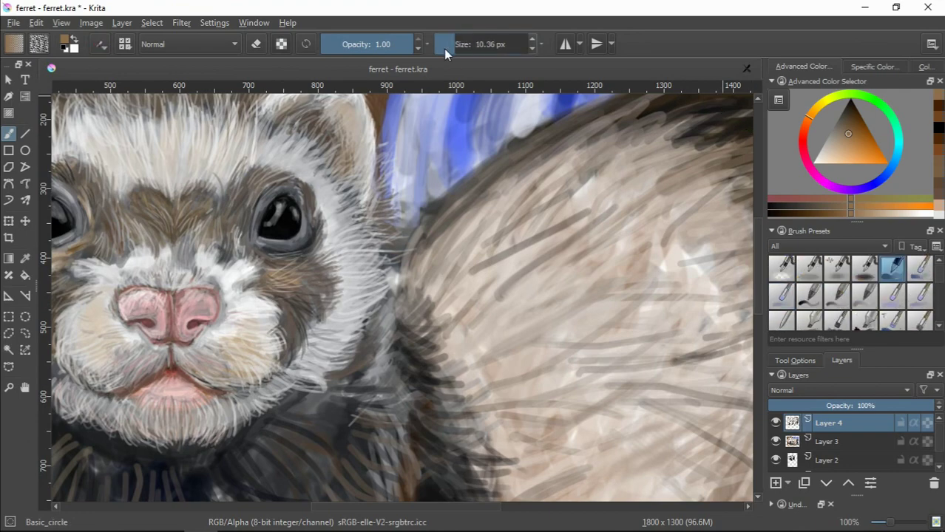
{"action": "key", "text": "minus"}
{"action": "key", "text": "minus"}
{"action": "left_click", "coordinate": [438, 256], "text": "ctrl"}
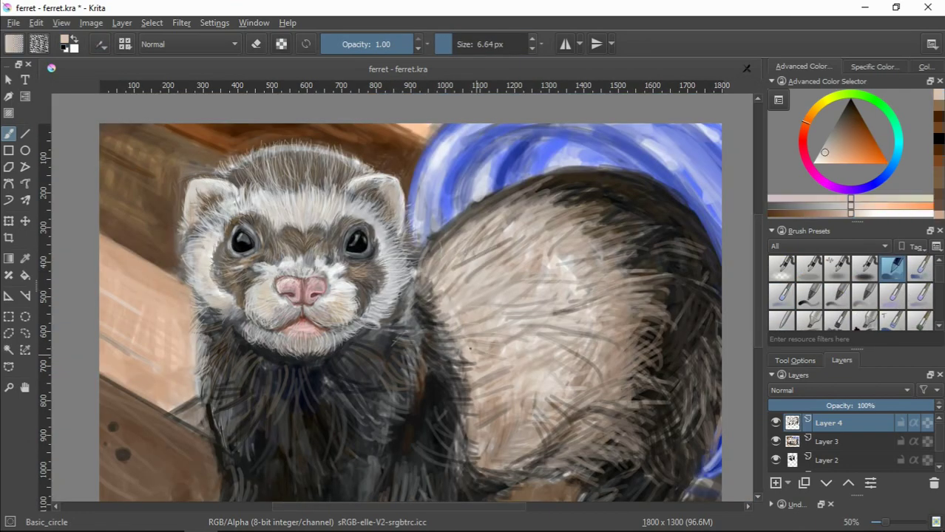
{"action": "scroll", "coordinate": [352, 363], "scroll_direction": "up", "scroll_amount": 2}
{"action": "left_click", "coordinate": [351, 363], "text": "ctrl"}
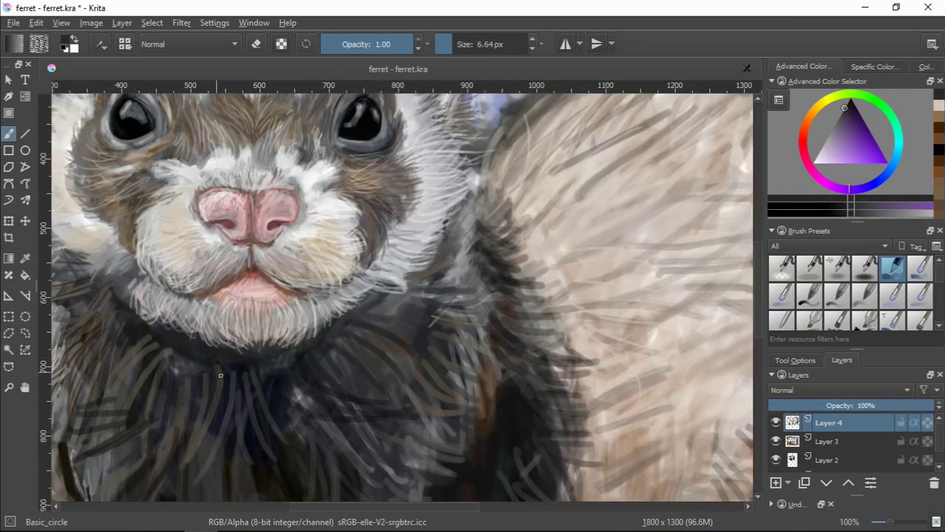
{"action": "left_click", "coordinate": [532, 42]}
{"action": "left_click", "coordinate": [532, 41]}
{"action": "left_click", "coordinate": [532, 41]}
{"action": "left_click", "coordinate": [886, 172]}
{"action": "left_click", "coordinate": [846, 103]}
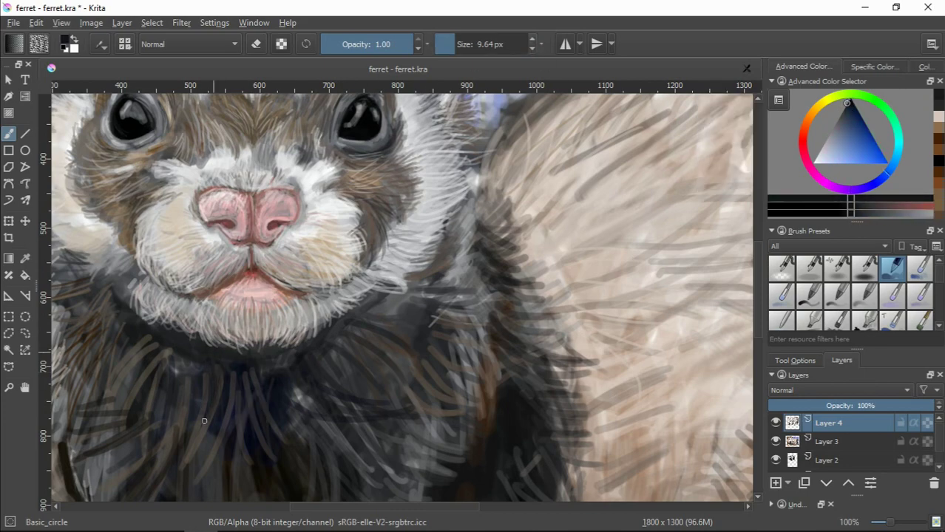
{"action": "key", "text": "super+Down"}
Bring up the close-up ferret face reference photo beside the painting
{"action": "key", "text": "alt+Tab"}
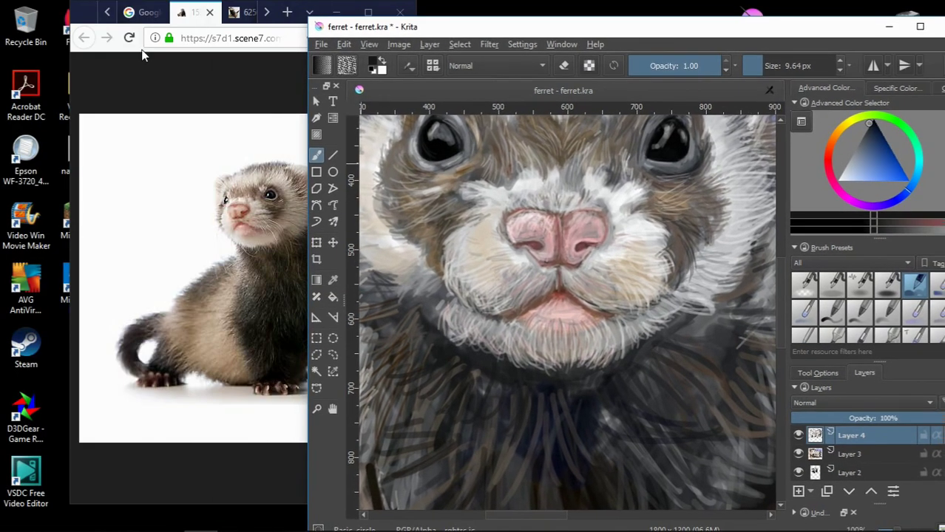
{"action": "left_click", "coordinate": [198, 9]}
{"action": "left_click", "coordinate": [215, 11]}
{"action": "left_click", "coordinate": [233, 11]}
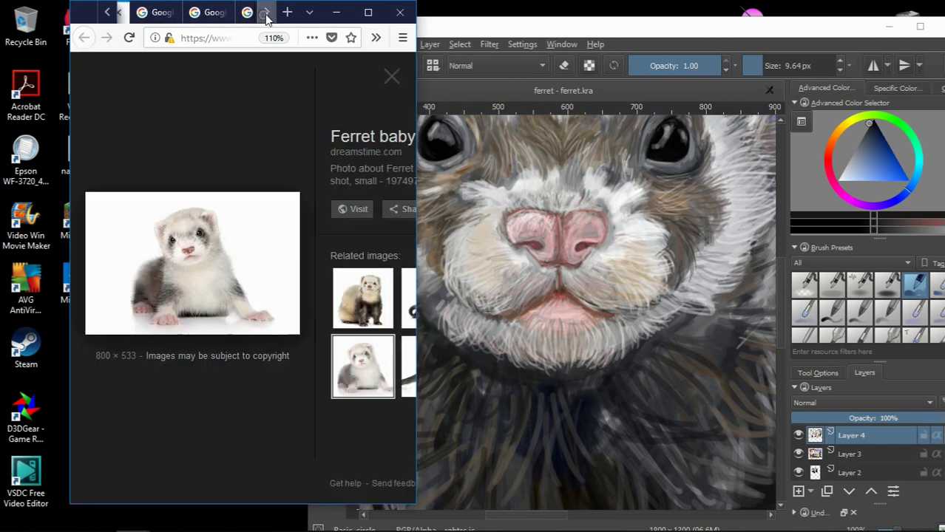
{"action": "left_click", "coordinate": [250, 13]}
{"action": "left_click", "coordinate": [250, 12]}
{"action": "scroll", "coordinate": [628, 296], "scroll_direction": "up", "scroll_amount": 3}
{"action": "scroll", "coordinate": [628, 296], "scroll_direction": "up", "scroll_amount": 3}
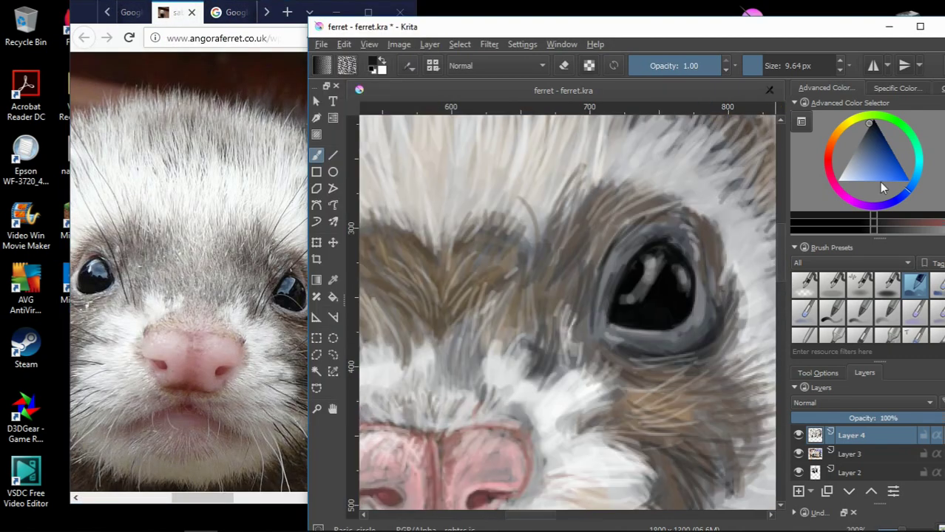
Paint brown iris strokes and a light grey highlight in the right eye
{"action": "left_click", "coordinate": [891, 148]}
{"action": "left_click_drag", "start_coordinate": [669, 274], "coordinate": [673, 303]}
{"action": "left_click", "coordinate": [669, 292], "text": "ctrl"}
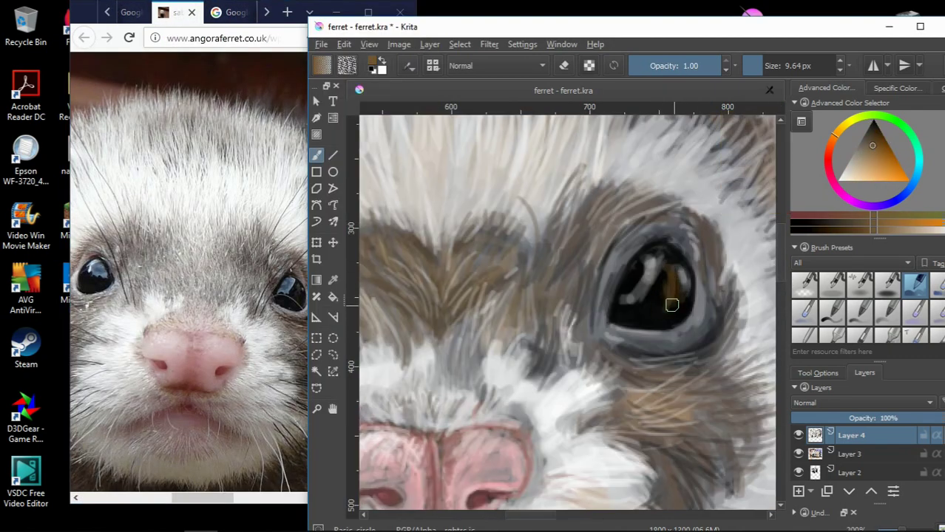
{"action": "left_click", "coordinate": [674, 295], "text": "ctrl"}
{"action": "left_click", "coordinate": [672, 269], "text": "ctrl"}
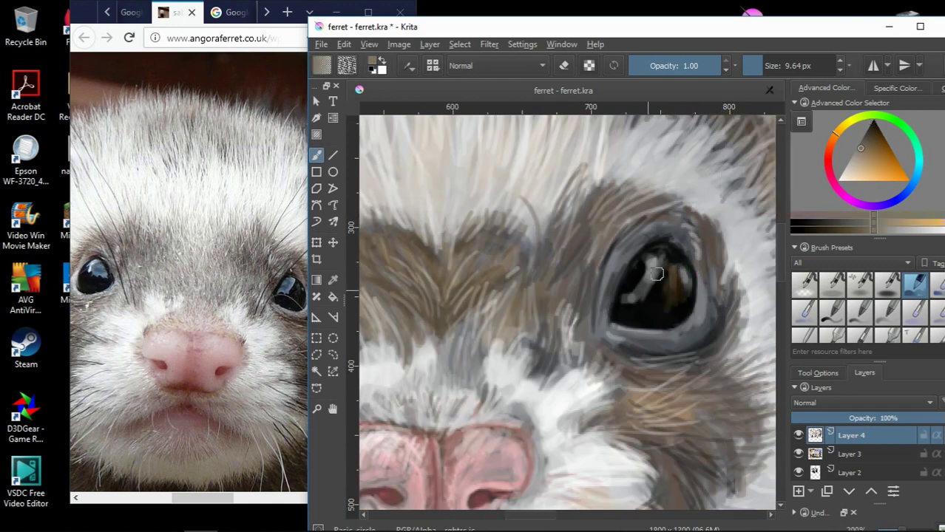
{"action": "left_click", "coordinate": [655, 274], "text": "ctrl"}
{"action": "mouse_move", "coordinate": [647, 257]}
{"action": "left_mouse_down"}
{"action": "mouse_move", "coordinate": [628, 292]}
{"action": "mouse_move", "coordinate": [656, 278]}
{"action": "left_mouse_up"}
Paint grey highlight strokes inside the left eye
{"action": "left_click", "coordinate": [666, 275], "text": "ctrl"}
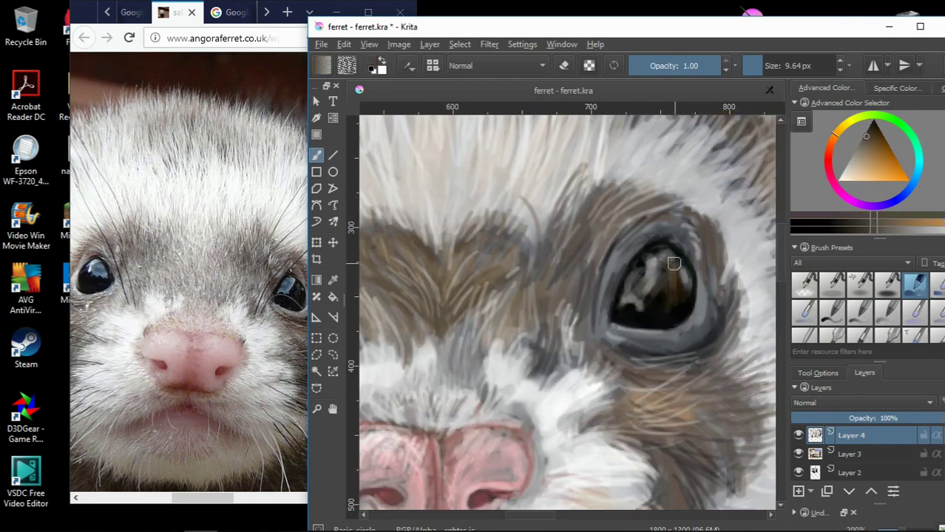
{"action": "scroll", "coordinate": [689, 277], "scroll_direction": "down", "scroll_amount": 5}
{"action": "scroll", "coordinate": [679, 304], "scroll_direction": "up", "scroll_amount": 7}
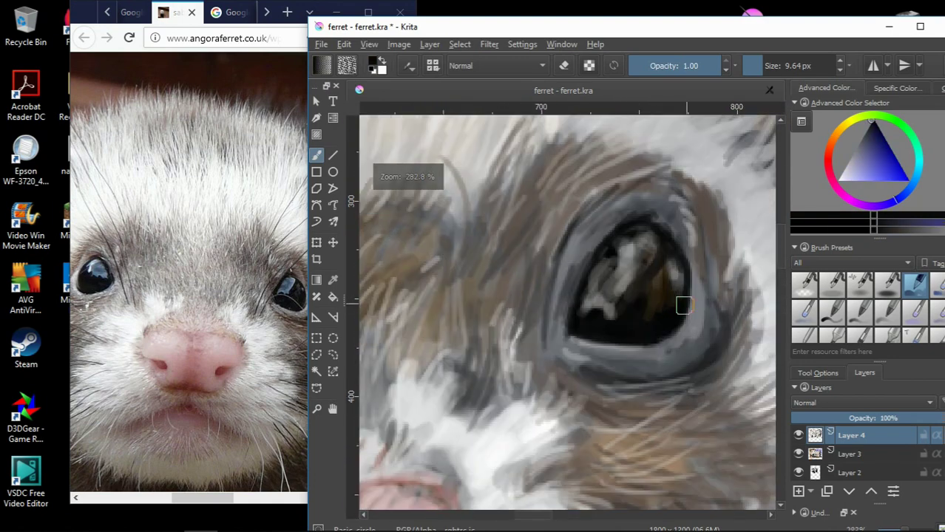
{"action": "left_click", "coordinate": [662, 291], "text": "ctrl"}
{"action": "scroll", "coordinate": [643, 303], "scroll_direction": "down", "scroll_amount": 3}
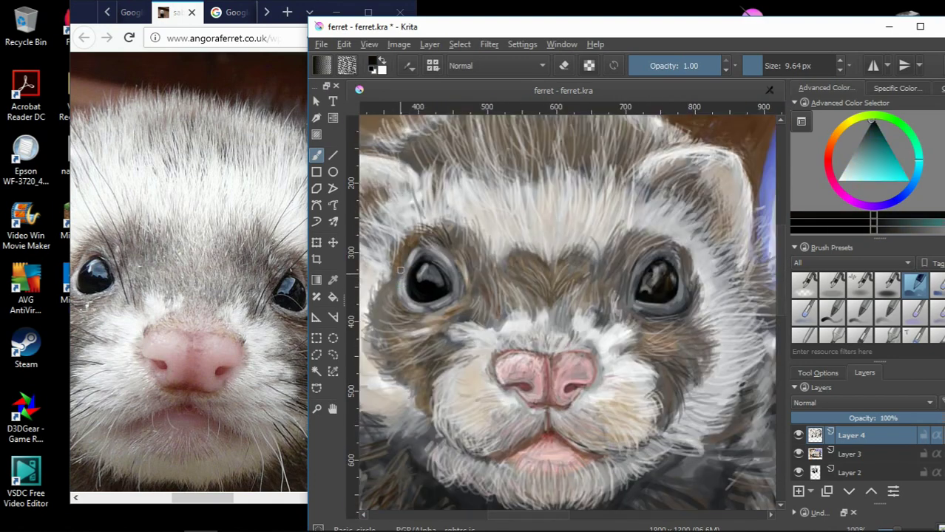
{"action": "scroll", "coordinate": [400, 270], "scroll_direction": "up", "scroll_amount": 3}
{"action": "left_click_drag", "start_coordinate": [442, 275], "coordinate": [466, 303]}
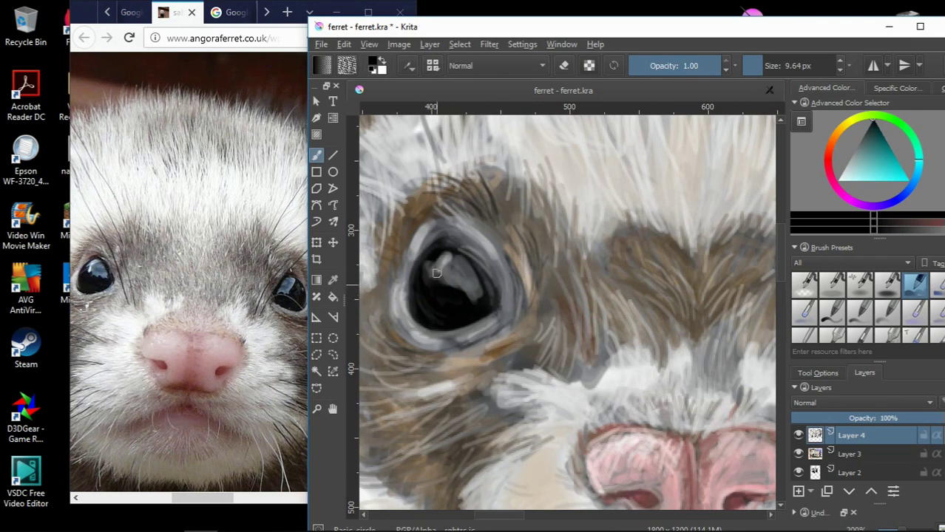
{"action": "scroll", "coordinate": [437, 274], "scroll_direction": "down", "scroll_amount": 3}
{"action": "scroll", "coordinate": [480, 306], "scroll_direction": "up", "scroll_amount": 3}
{"action": "left_click", "coordinate": [484, 292], "text": "ctrl"}
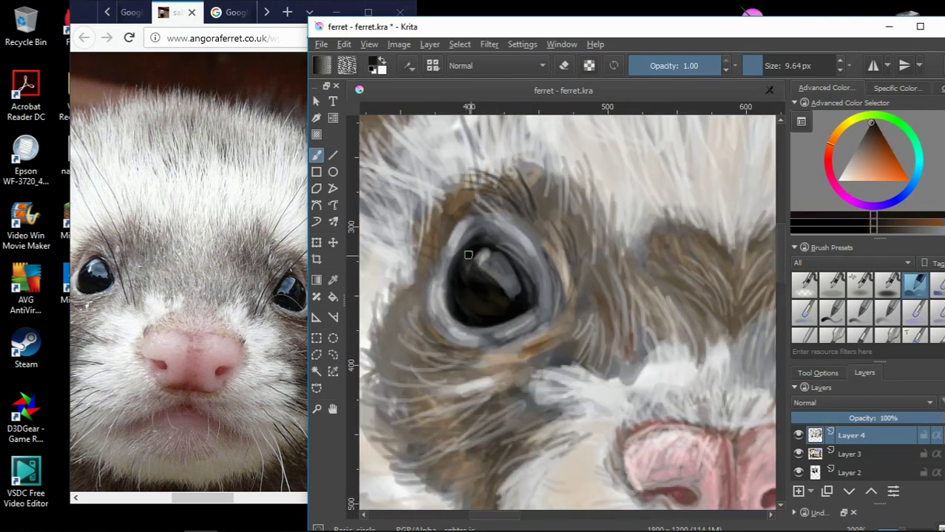
{"action": "mouse_move", "coordinate": [468, 255]}
{"action": "left_mouse_down"}
{"action": "mouse_move", "coordinate": [518, 292]}
{"action": "mouse_move", "coordinate": [488, 277]}
{"action": "left_mouse_up"}
Set the brush size to 25.00 px and move the painting window fully on screen
{"action": "left_click", "coordinate": [473, 259], "text": "ctrl"}
{"action": "left_click", "coordinate": [459, 285], "text": "ctrl"}
{"action": "scroll", "coordinate": [487, 285], "scroll_direction": "down", "scroll_amount": 2}
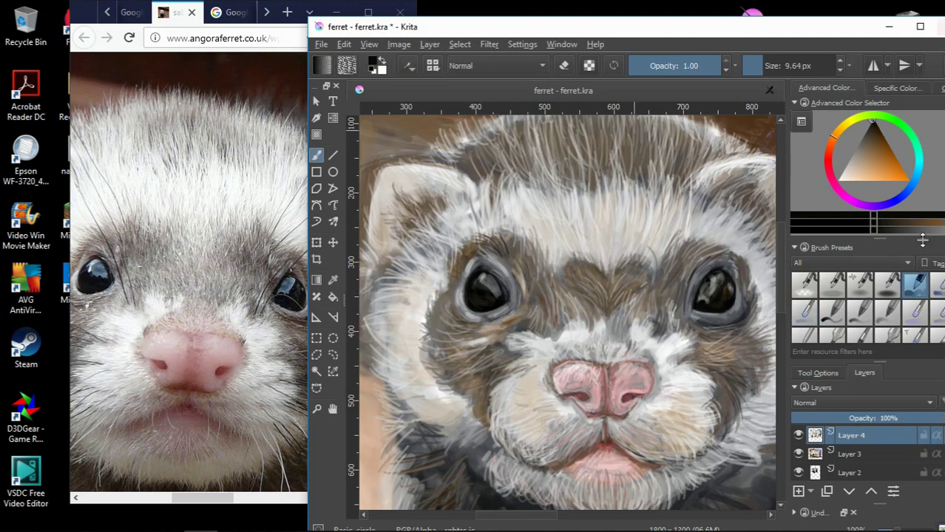
{"action": "left_click", "coordinate": [915, 285]}
{"action": "left_click_drag", "start_coordinate": [518, 27], "coordinate": [409, 17]}
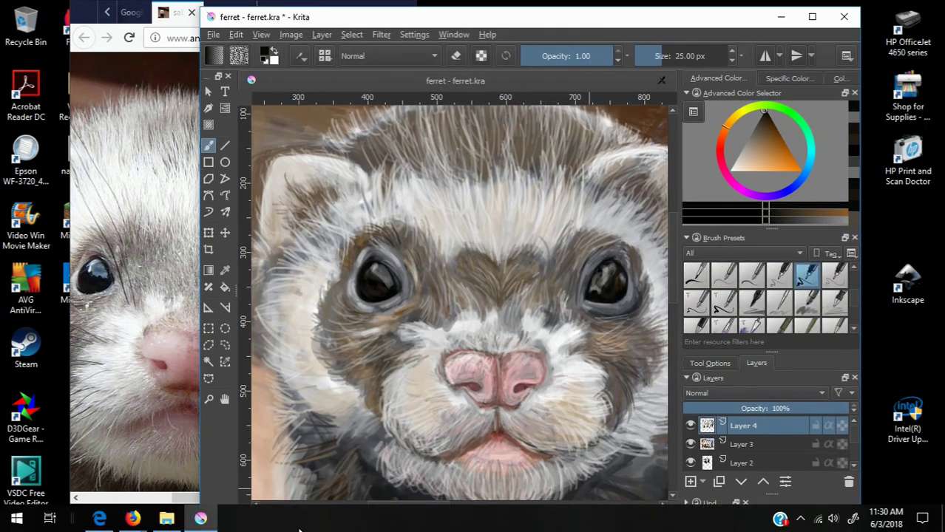
Replace undone dark pupil strokes with a light blue-grey highlight at the pupil's upper left
{"action": "scroll", "coordinate": [351, 272], "scroll_direction": "up", "scroll_amount": 4}
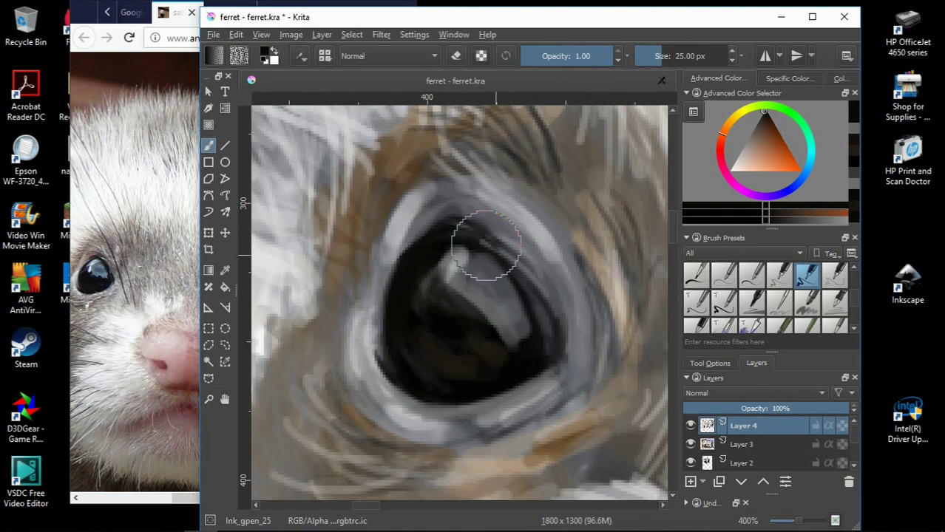
{"action": "left_click_drag", "start_coordinate": [401, 211], "coordinate": [523, 263]}
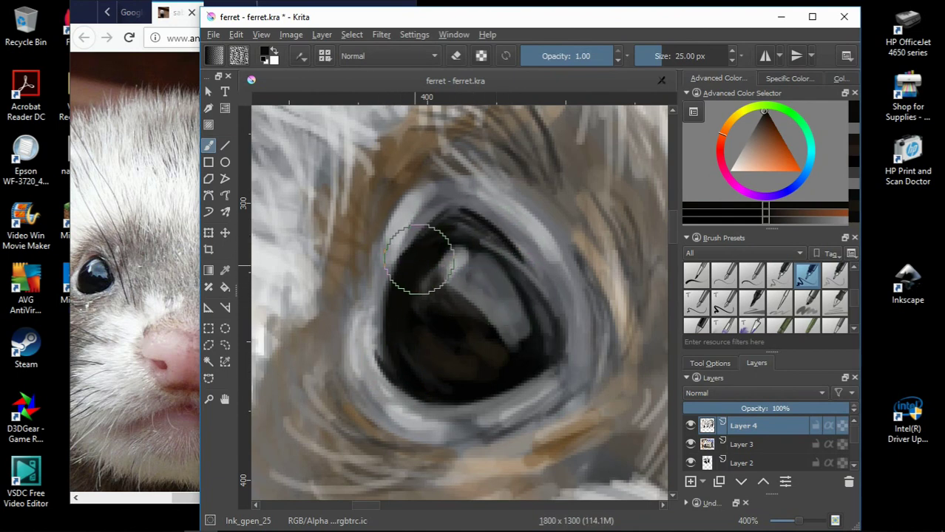
{"action": "left_click_drag", "start_coordinate": [418, 263], "coordinate": [473, 225]}
{"action": "key", "text": "ctrl+z"}
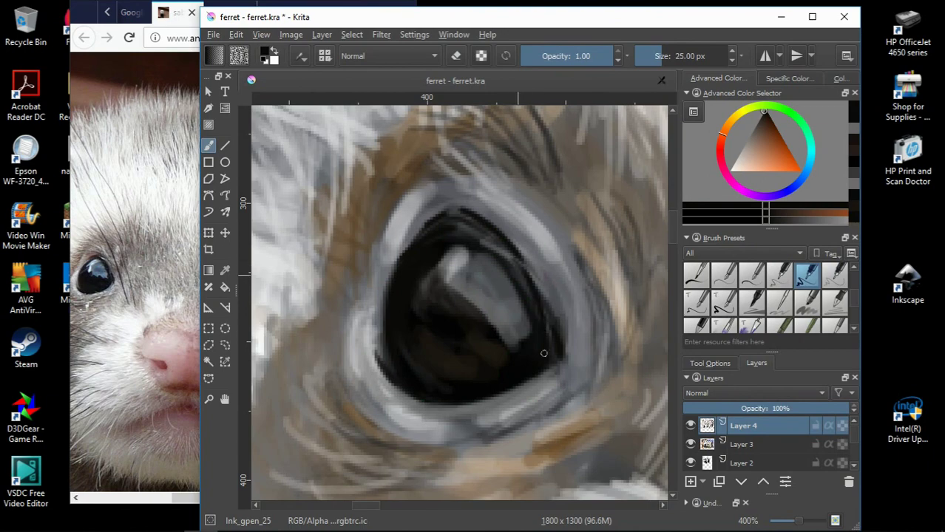
{"action": "left_click", "coordinate": [443, 266], "text": "ctrl"}
{"action": "left_click_drag", "start_coordinate": [432, 263], "coordinate": [465, 236]}
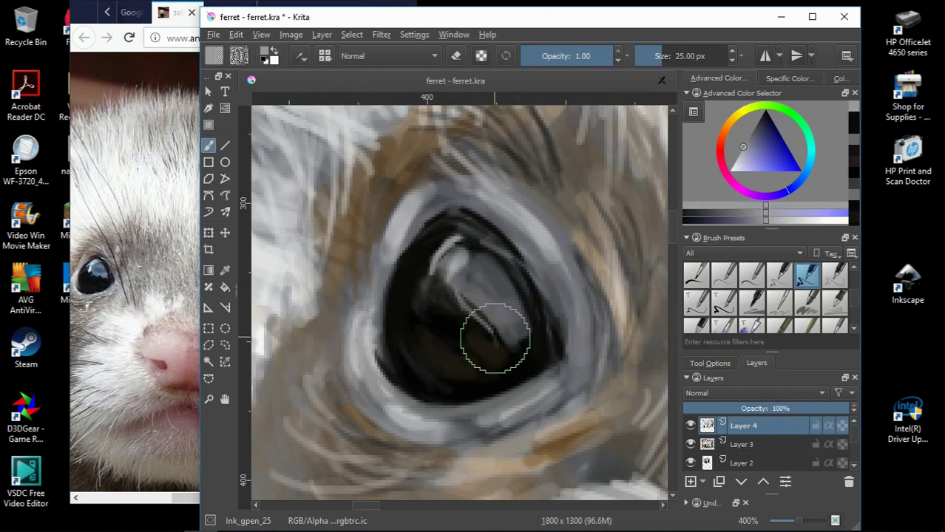
Add small pale reflection strokes to the other pupil
{"action": "scroll", "coordinate": [454, 312], "scroll_direction": "down", "scroll_amount": 3}
{"action": "scroll", "coordinate": [442, 313], "scroll_direction": "up", "scroll_amount": 1}
{"action": "left_click", "coordinate": [495, 351], "text": "ctrl"}
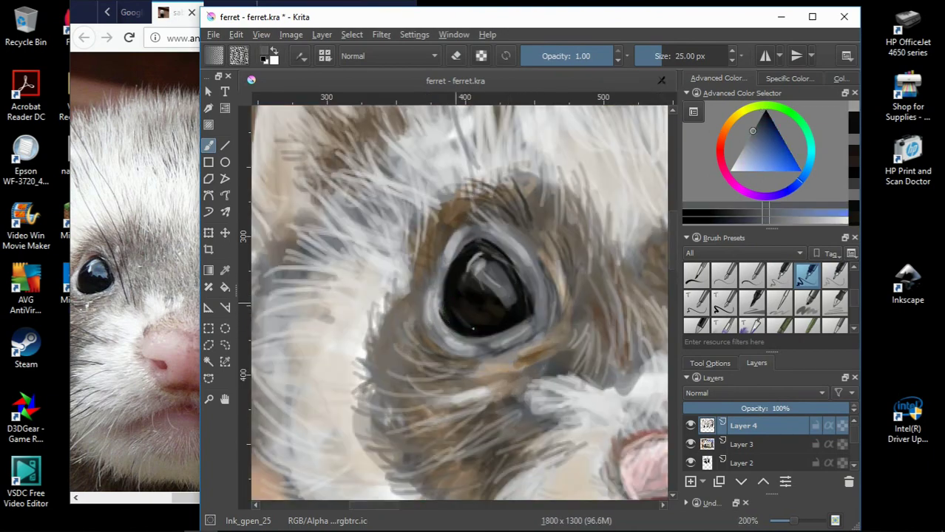
{"action": "scroll", "coordinate": [459, 310], "scroll_direction": "down", "scroll_amount": 3}
{"action": "scroll", "coordinate": [295, 295], "scroll_direction": "up", "scroll_amount": 4}
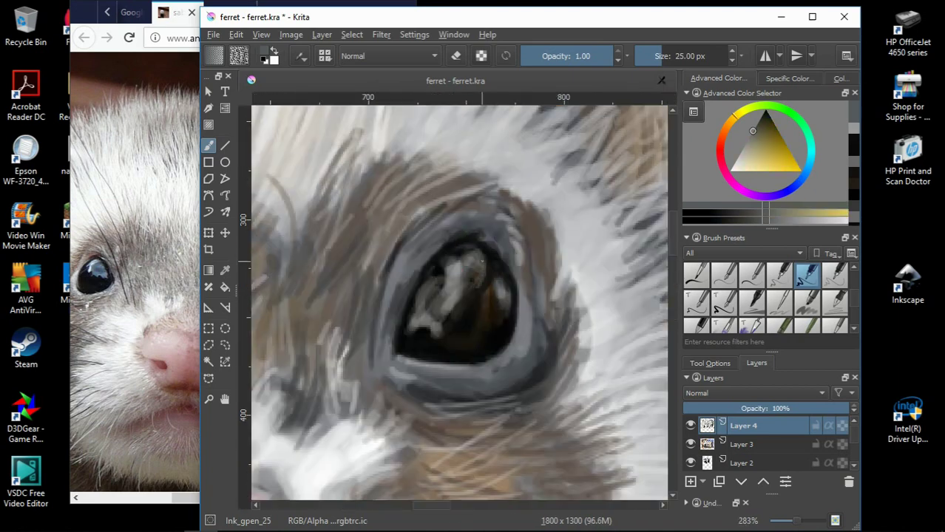
{"action": "left_click", "coordinate": [473, 295], "text": "ctrl"}
{"action": "left_click_drag", "start_coordinate": [473, 273], "coordinate": [497, 252]}
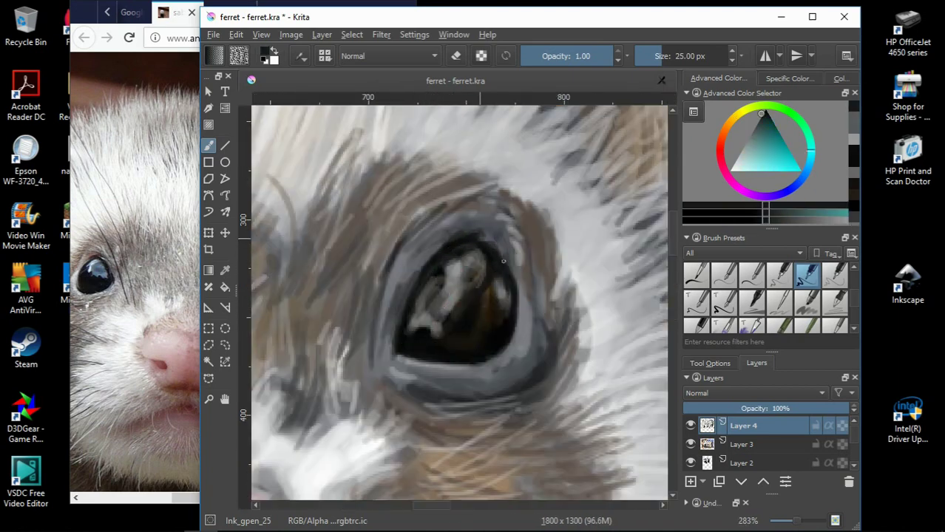
{"action": "left_click_drag", "start_coordinate": [484, 343], "coordinate": [502, 310]}
Deepen the shading beneath the eye with dark brown strokes
{"action": "left_click", "coordinate": [441, 290], "text": "ctrl"}
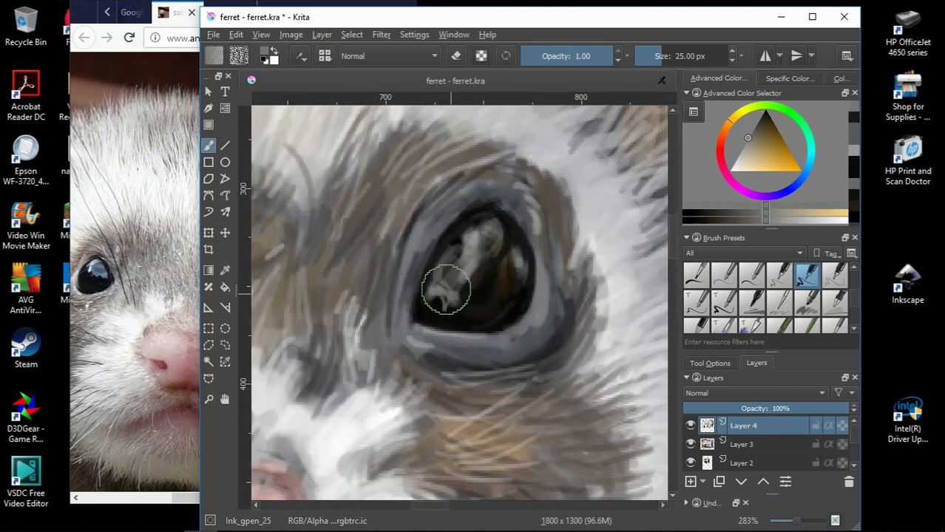
{"action": "scroll", "coordinate": [470, 237], "scroll_direction": "down", "scroll_amount": 2}
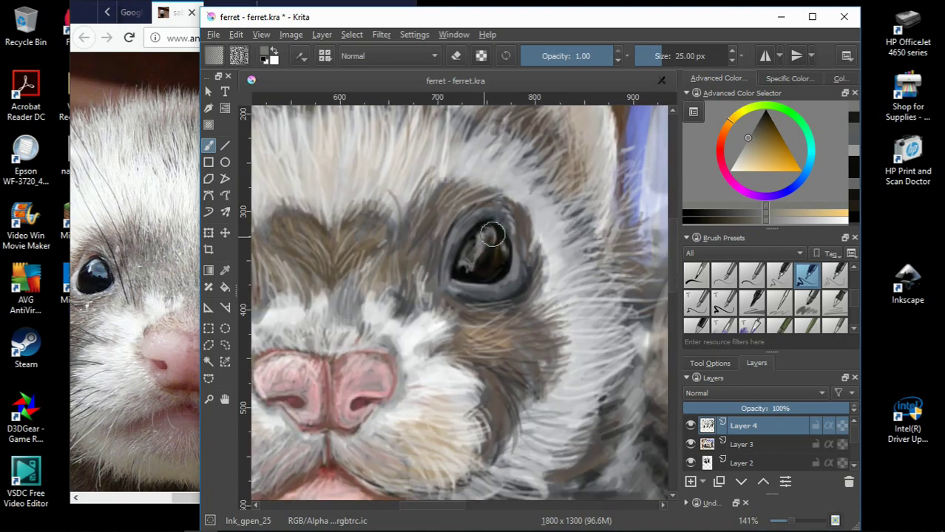
{"action": "scroll", "coordinate": [471, 237], "scroll_direction": "up", "scroll_amount": 3}
{"action": "left_click", "coordinate": [435, 237], "text": "ctrl"}
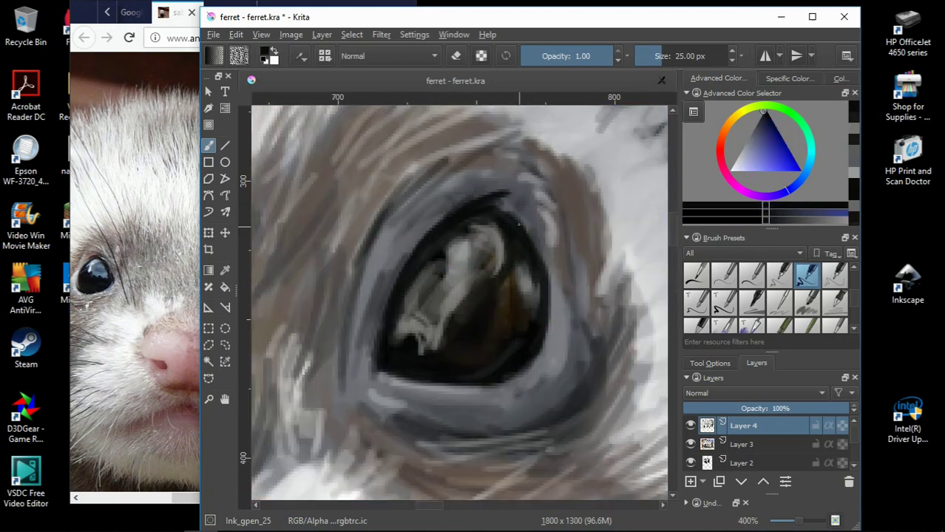
{"action": "left_click", "coordinate": [527, 285], "text": "ctrl"}
{"action": "scroll", "coordinate": [525, 292], "scroll_direction": "down", "scroll_amount": 2}
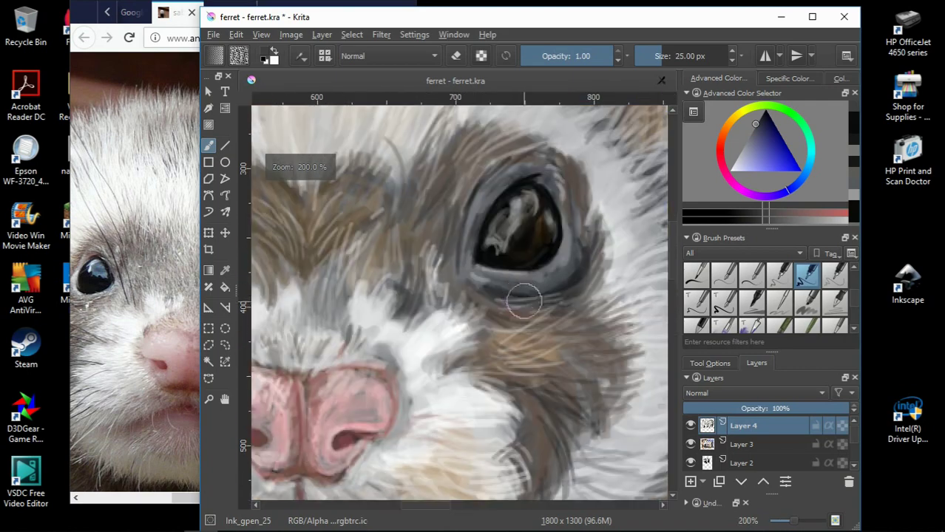
{"action": "left_click_drag", "start_coordinate": [414, 16], "coordinate": [524, 11]}
{"action": "left_click", "coordinate": [650, 264], "text": "ctrl"}
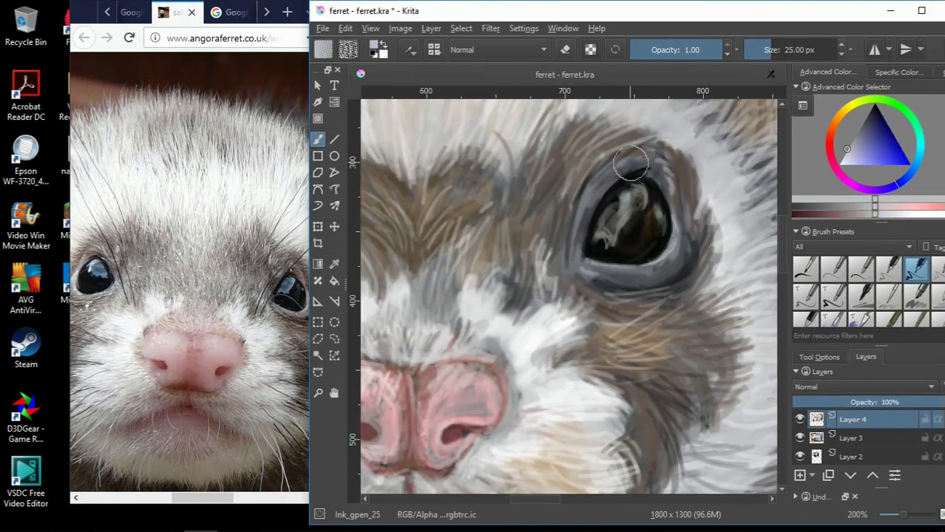
{"action": "left_click", "coordinate": [588, 229], "text": "ctrl"}
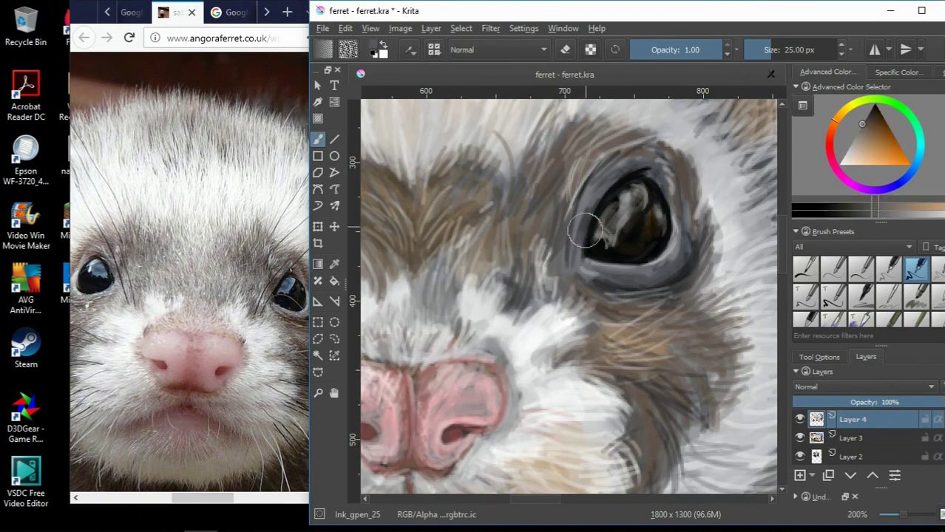
{"action": "left_click", "coordinate": [577, 258], "text": "ctrl"}
{"action": "left_click_drag", "start_coordinate": [575, 260], "coordinate": [581, 287]}
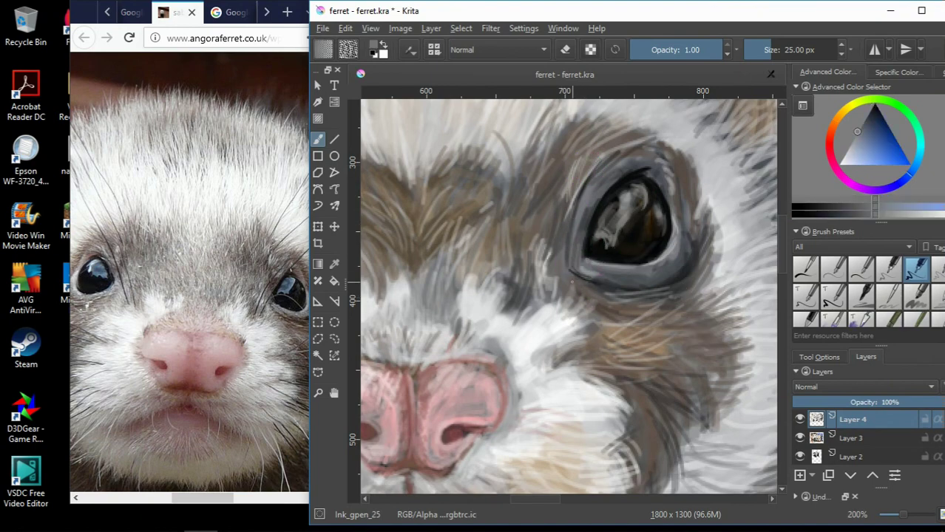
{"action": "left_click", "coordinate": [580, 286], "text": "ctrl"}
Outline the right nostril in dark red
{"action": "scroll", "coordinate": [549, 229], "scroll_direction": "down", "scroll_amount": 3}
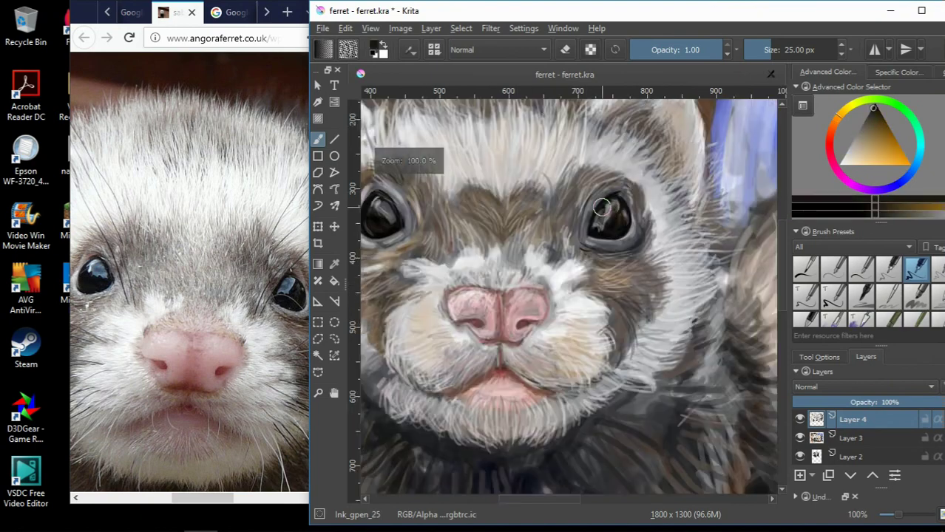
{"action": "scroll", "coordinate": [488, 244], "scroll_direction": "up", "scroll_amount": 4}
{"action": "left_click", "coordinate": [608, 173], "text": "ctrl"}
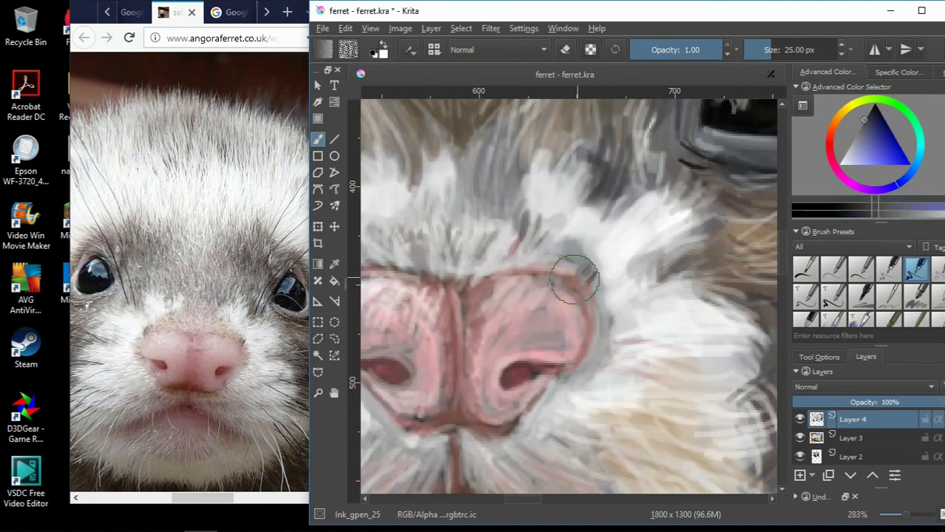
{"action": "scroll", "coordinate": [475, 247], "scroll_direction": "down", "scroll_amount": 2}
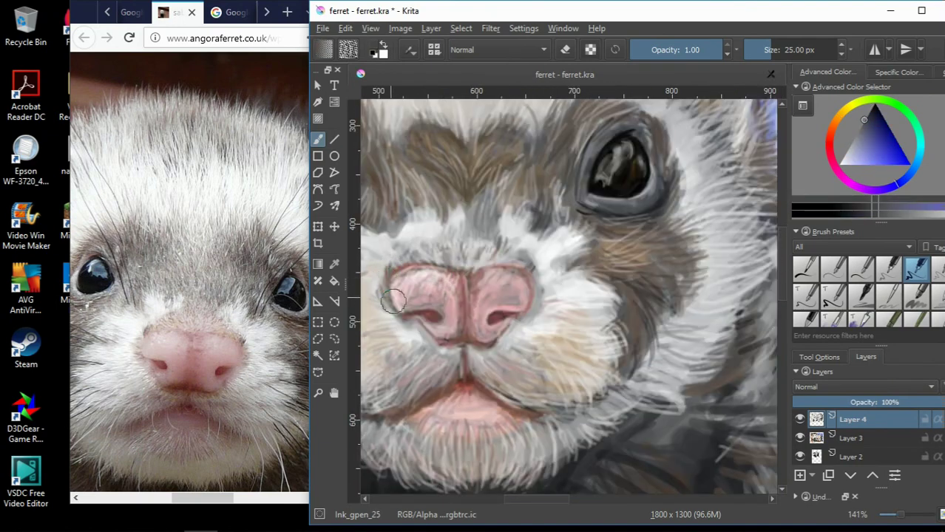
{"action": "scroll", "coordinate": [393, 299], "scroll_direction": "up", "scroll_amount": 2}
{"action": "left_click", "coordinate": [591, 325], "text": "ctrl"}
{"action": "mouse_move", "coordinate": [584, 314]}
{"action": "left_mouse_down"}
{"action": "mouse_move", "coordinate": [569, 347]}
{"action": "mouse_move", "coordinate": [542, 363]}
{"action": "left_mouse_up"}
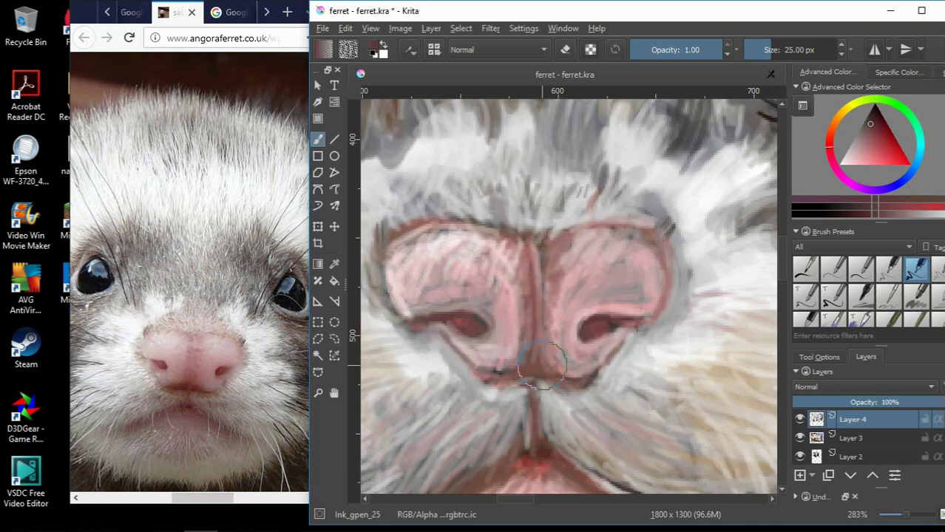
Lighten the muzzle fur with faint light beige strokes
{"action": "scroll", "coordinate": [536, 251], "scroll_direction": "down", "scroll_amount": 2}
{"action": "scroll", "coordinate": [531, 270], "scroll_direction": "down", "scroll_amount": 3}
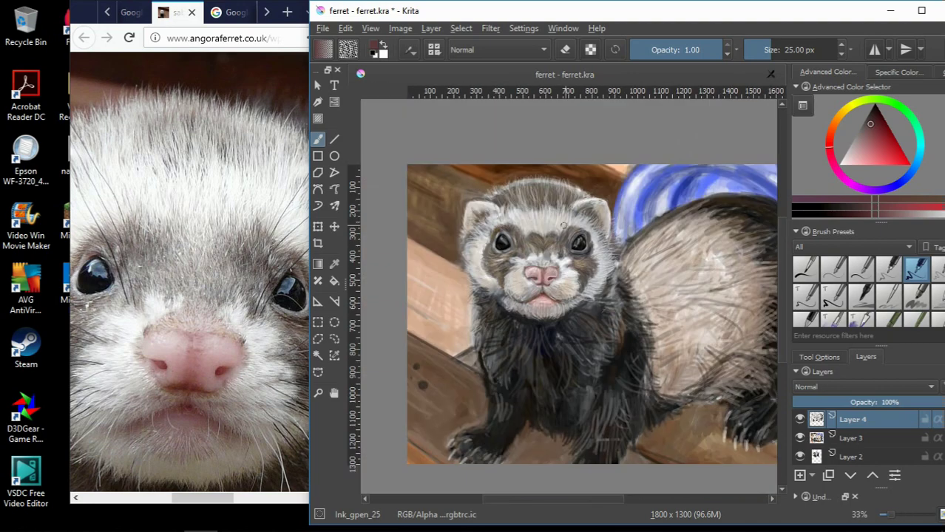
{"action": "scroll", "coordinate": [547, 296], "scroll_direction": "down", "scroll_amount": 1}
{"action": "scroll", "coordinate": [559, 326], "scroll_direction": "up", "scroll_amount": 3}
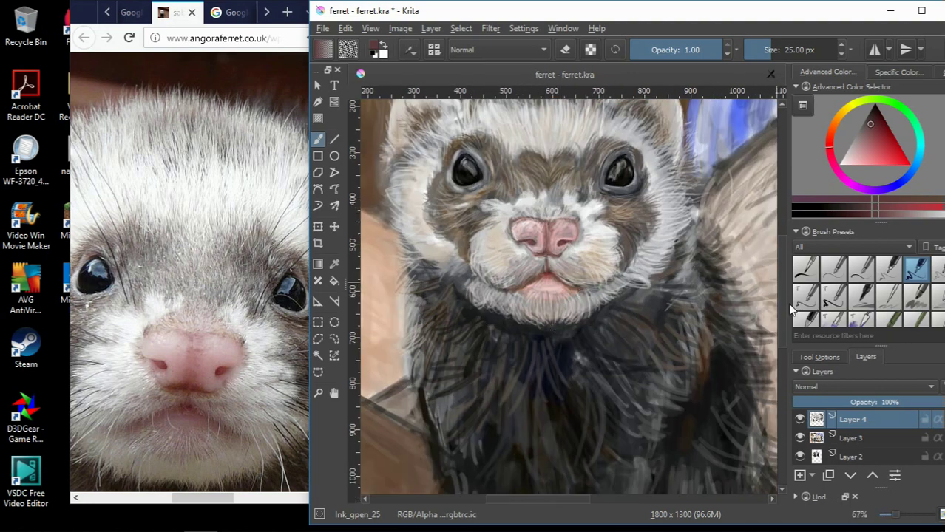
{"action": "scroll", "coordinate": [769, 244], "scroll_direction": "down", "scroll_amount": 1}
{"action": "scroll", "coordinate": [561, 236], "scroll_direction": "up", "scroll_amount": 3}
{"action": "scroll", "coordinate": [561, 237], "scroll_direction": "down", "scroll_amount": 3}
{"action": "left_click", "coordinate": [850, 155]}
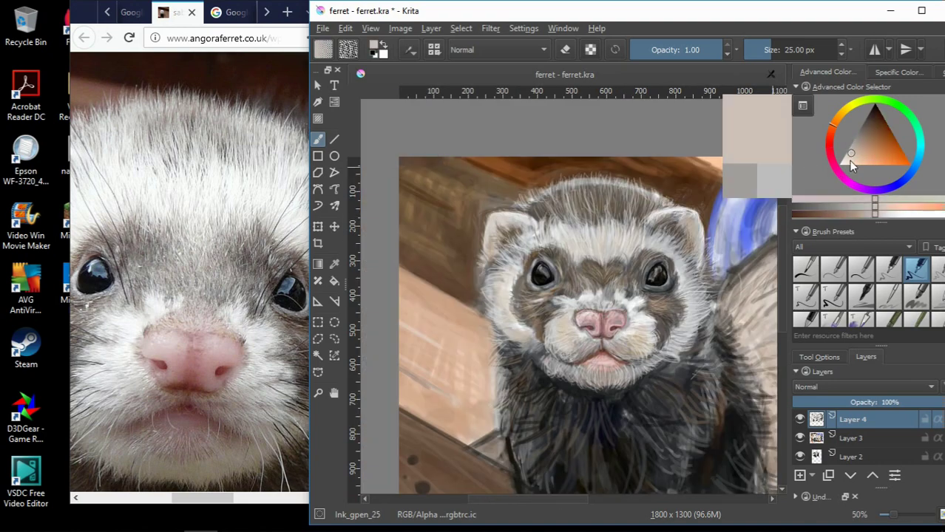
{"action": "scroll", "coordinate": [569, 307], "scroll_direction": "up", "scroll_amount": 3}
{"action": "left_click_drag", "start_coordinate": [617, 276], "coordinate": [624, 279]}
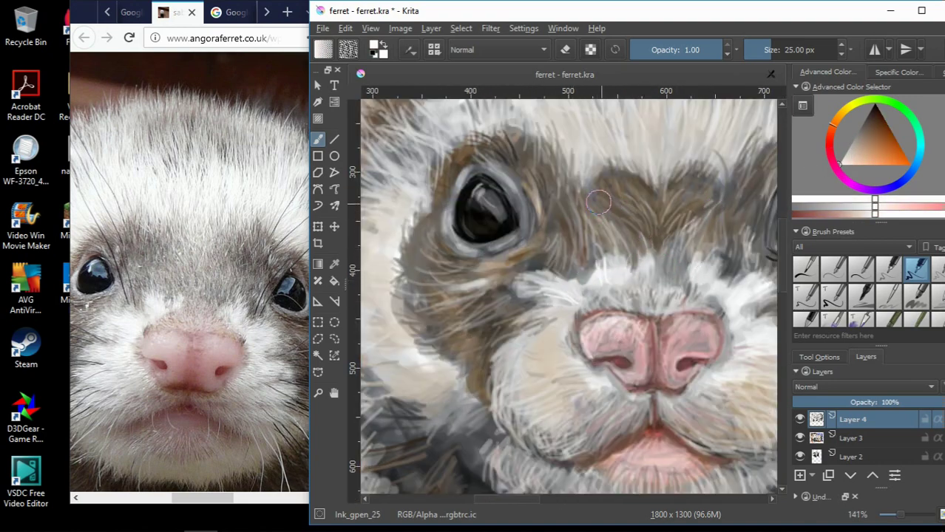
{"action": "scroll", "coordinate": [608, 293], "scroll_direction": "down", "scroll_amount": 2}
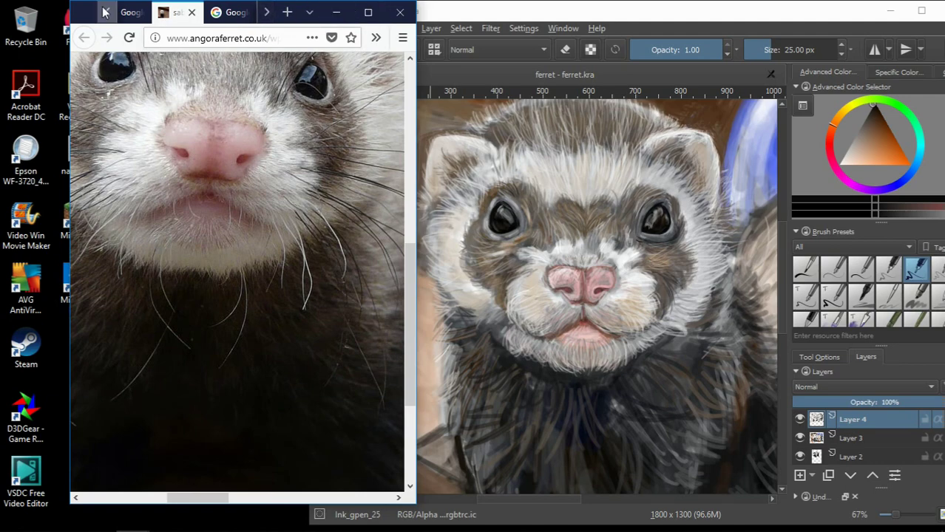
Arrange the enlarged reference photo at the left beside the painting
{"action": "left_click_drag", "start_coordinate": [333, 11], "coordinate": [263, 11]}
{"action": "left_click_drag", "start_coordinate": [330, 264], "coordinate": [330, 516]}
{"action": "scroll", "coordinate": [194, 370], "scroll_direction": "left", "scroll_amount": 3}
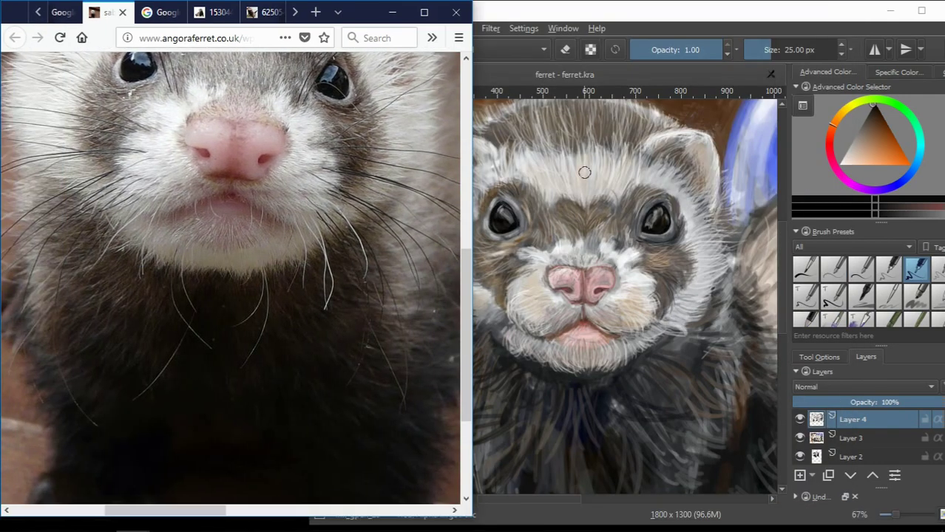
{"action": "left_click", "coordinate": [636, 306]}
{"action": "left_click_drag", "start_coordinate": [517, 10], "coordinate": [594, 16]}
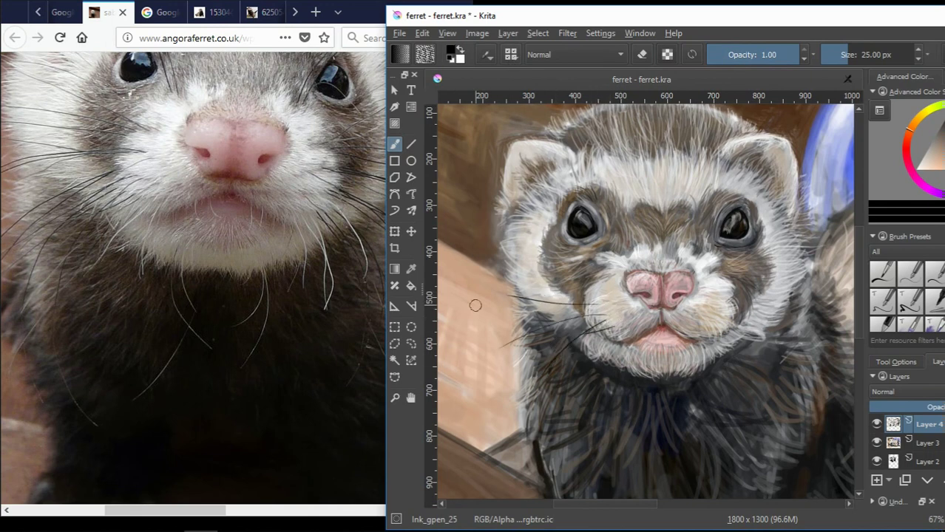
Undo a stray stroke and paint whiskers out from the muzzle's left side
{"action": "key", "text": "ctrl+z"}
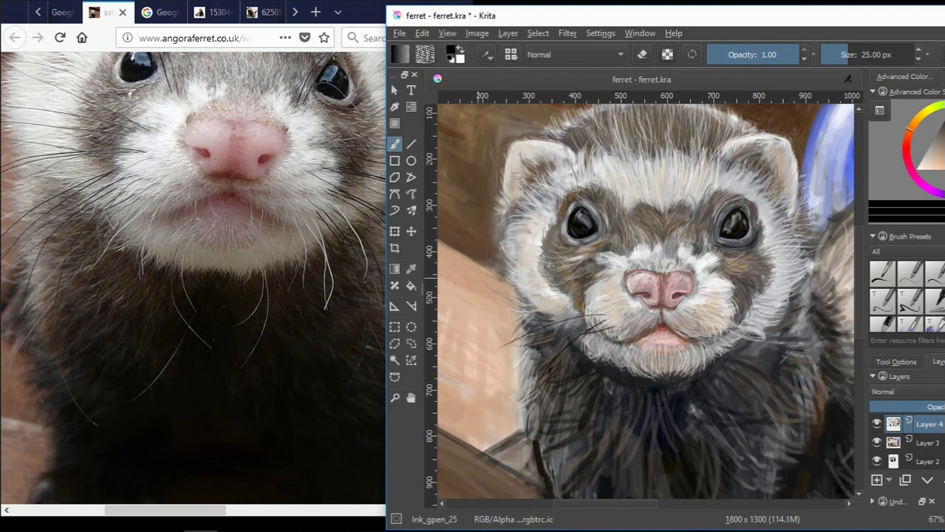
{"action": "left_click_drag", "start_coordinate": [596, 283], "coordinate": [500, 243]}
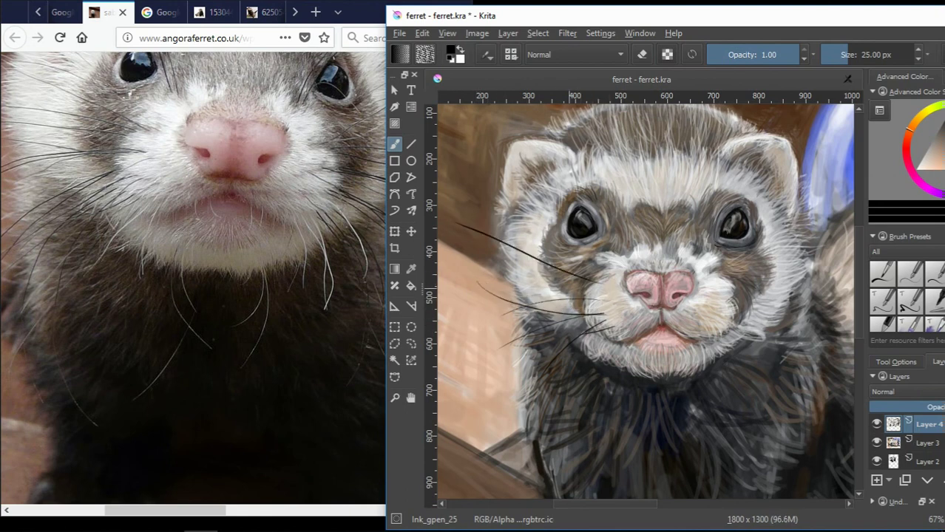
{"action": "left_click_drag", "start_coordinate": [600, 284], "coordinate": [520, 289]}
{"action": "left_click_drag", "start_coordinate": [591, 304], "coordinate": [504, 282]}
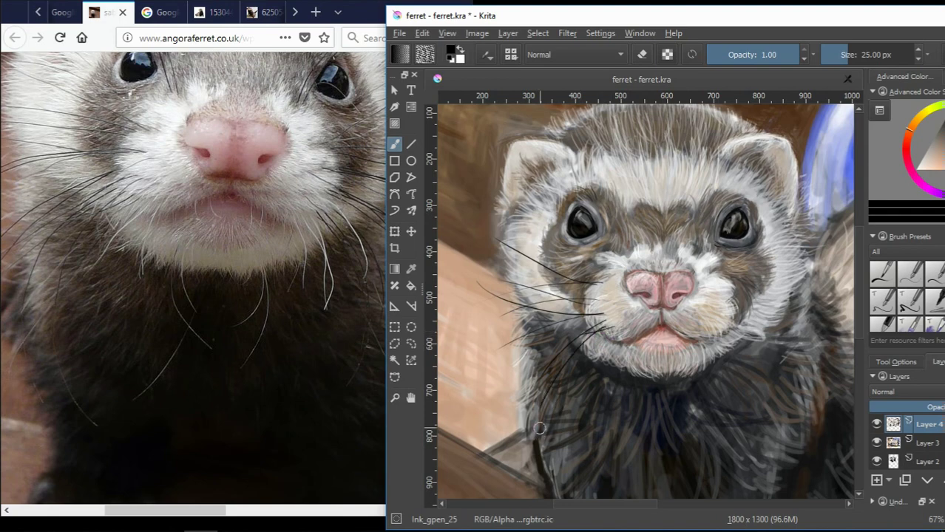
Paint long dark whiskers across the right cheek and chin, undoing an unwanted stroke
{"action": "left_click_drag", "start_coordinate": [721, 280], "coordinate": [582, 339]}
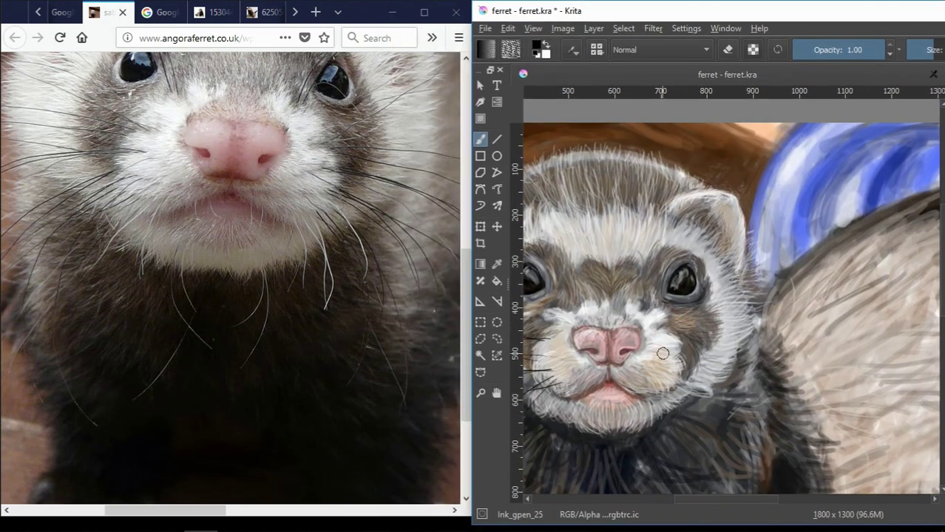
{"action": "left_click_drag", "start_coordinate": [661, 358], "coordinate": [767, 367]}
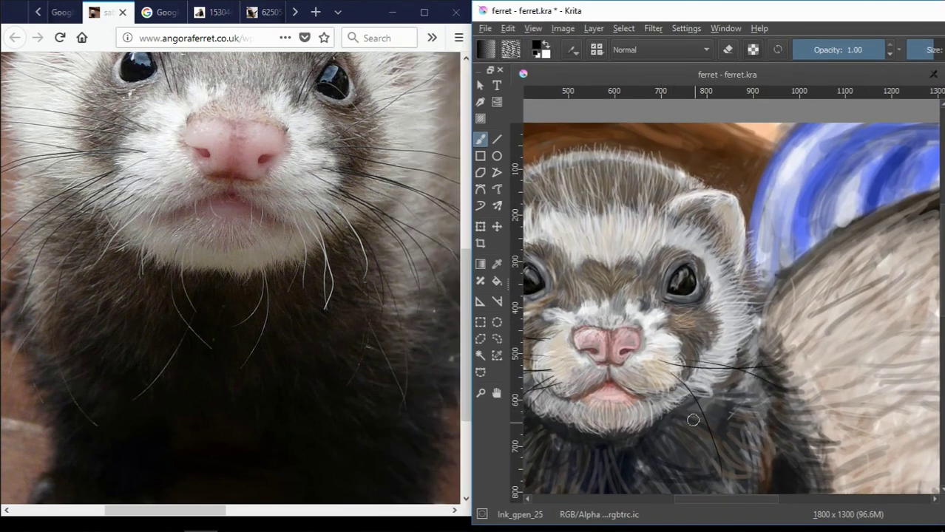
{"action": "left_click_drag", "start_coordinate": [671, 386], "coordinate": [766, 422]}
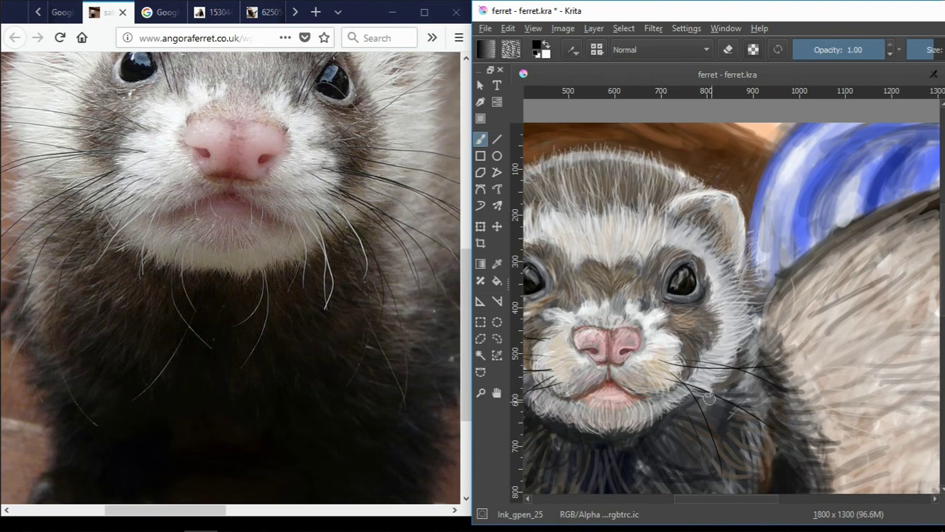
{"action": "left_click_drag", "start_coordinate": [665, 374], "coordinate": [769, 427]}
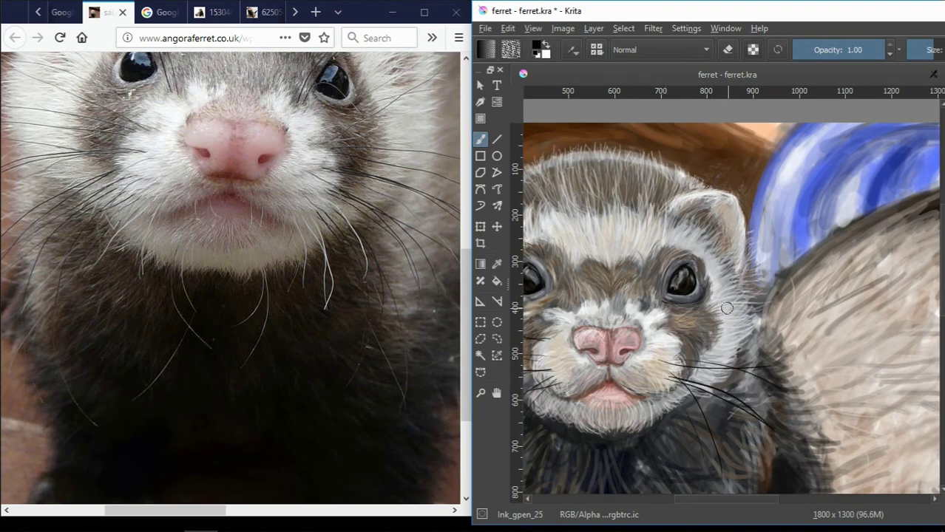
{"action": "left_click_drag", "start_coordinate": [707, 346], "coordinate": [833, 380]}
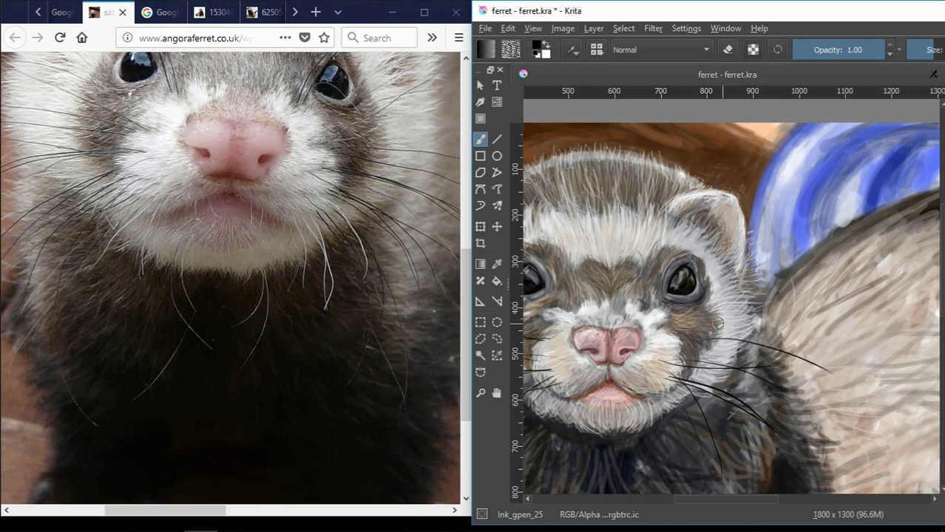
{"action": "left_click_drag", "start_coordinate": [716, 323], "coordinate": [809, 343]}
{"action": "left_click_drag", "start_coordinate": [464, 295], "coordinate": [464, 222]}
{"action": "mouse_move", "coordinate": [696, 225]}
{"action": "left_mouse_down"}
{"action": "mouse_move", "coordinate": [798, 121]}
{"action": "mouse_move", "coordinate": [693, 232]}
{"action": "left_mouse_up"}
{"action": "key", "text": "ctrl+z"}
{"action": "key", "text": "ctrl+z"}
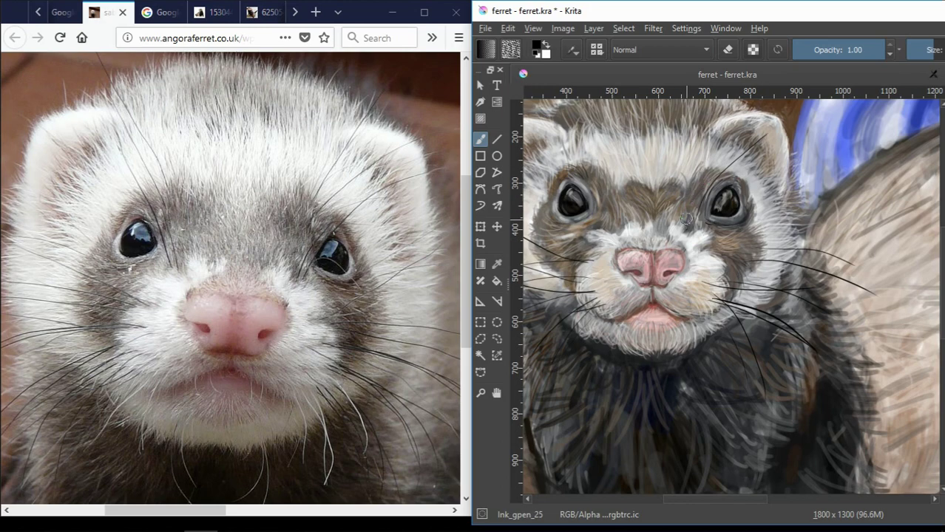
Paint dark curved whiskers sweeping up-right from beside the eye and across the cheek
{"action": "scroll", "coordinate": [696, 191], "scroll_direction": "up", "scroll_amount": 3}
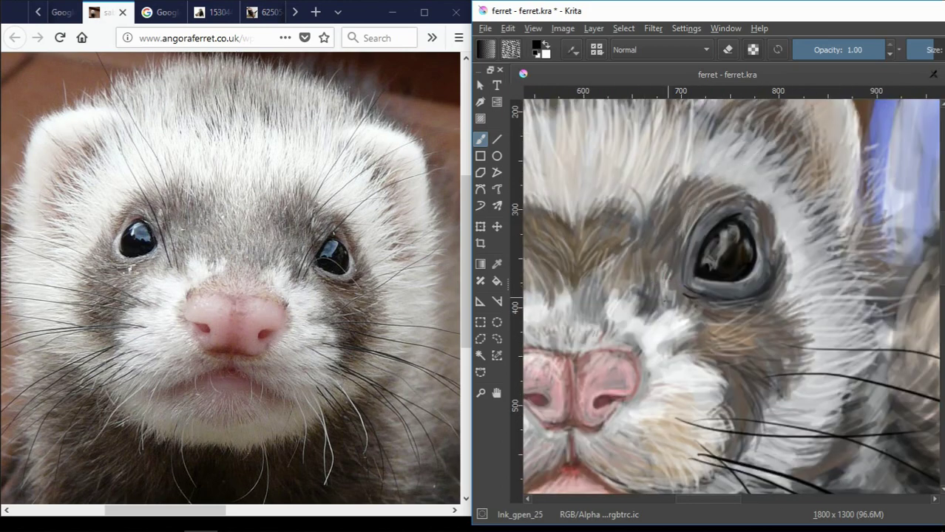
{"action": "left_click_drag", "start_coordinate": [679, 269], "coordinate": [819, 137]}
{"action": "key", "text": "ctrl+z"}
{"action": "mouse_move", "coordinate": [662, 296]}
{"action": "left_mouse_down"}
{"action": "mouse_move", "coordinate": [794, 144]}
{"action": "mouse_move", "coordinate": [872, 115]}
{"action": "left_mouse_up"}
{"action": "left_click_drag", "start_coordinate": [649, 305], "coordinate": [696, 222]}
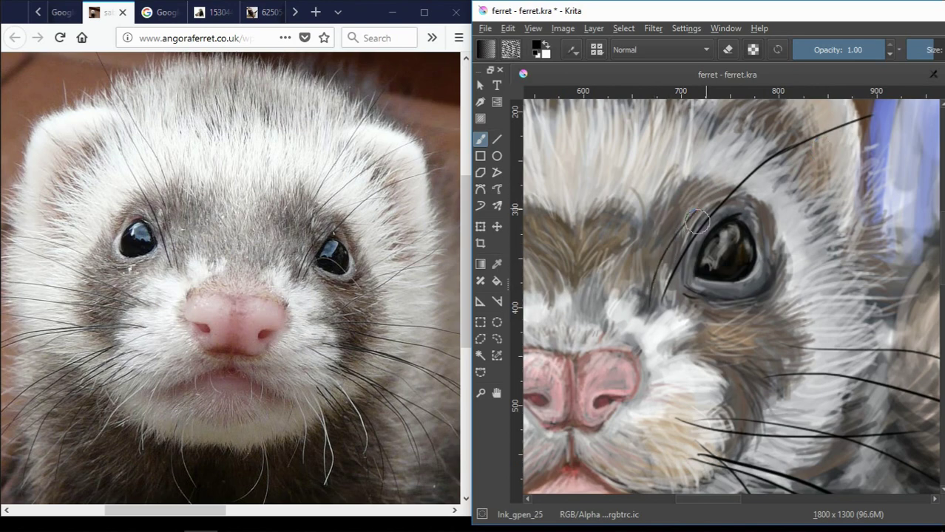
{"action": "scroll", "coordinate": [697, 221], "scroll_direction": "down", "scroll_amount": 3}
{"action": "scroll", "coordinate": [739, 266], "scroll_direction": "up", "scroll_amount": 3}
{"action": "left_click_drag", "start_coordinate": [645, 280], "coordinate": [785, 265]}
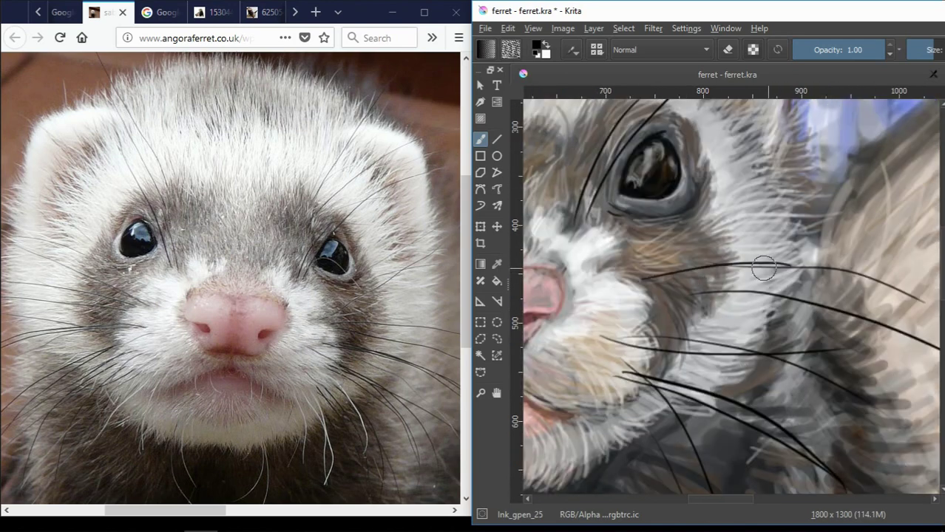
Try and undo longer whisker strokes beside the left eye
{"action": "scroll", "coordinate": [764, 269], "scroll_direction": "down", "scroll_amount": 3}
{"action": "scroll", "coordinate": [615, 467], "scroll_direction": "up", "scroll_amount": 3}
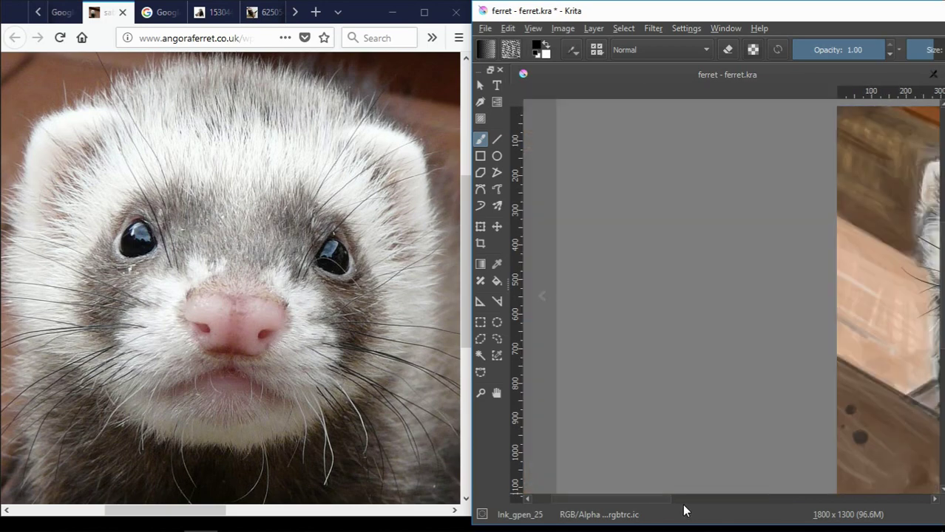
{"action": "scroll", "coordinate": [714, 126], "scroll_direction": "down", "scroll_amount": 3}
{"action": "scroll", "coordinate": [602, 161], "scroll_direction": "up", "scroll_amount": 3}
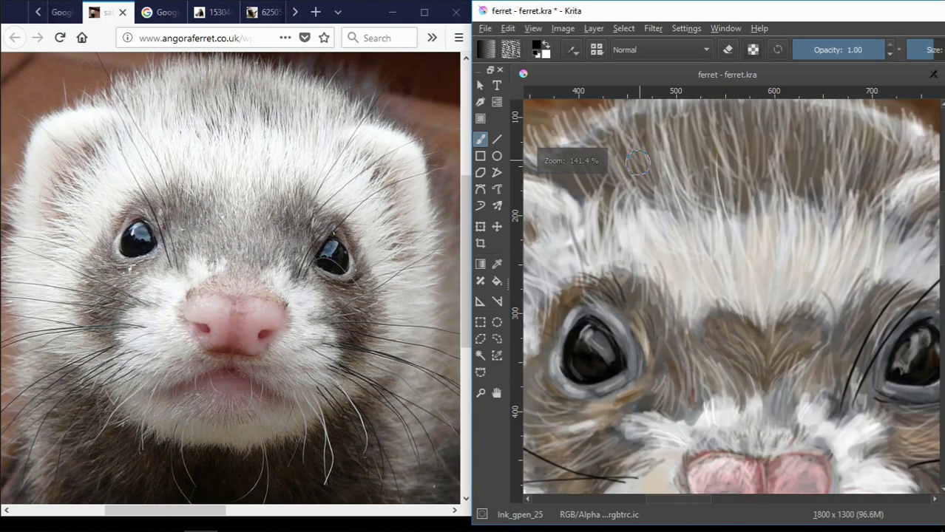
{"action": "scroll", "coordinate": [583, 140], "scroll_direction": "down", "scroll_amount": 1}
{"action": "key", "text": "ctrl+z"}
{"action": "left_click_drag", "start_coordinate": [583, 196], "coordinate": [651, 333]}
{"action": "key", "text": "ctrl+z"}
{"action": "key", "text": "ctrl+z"}
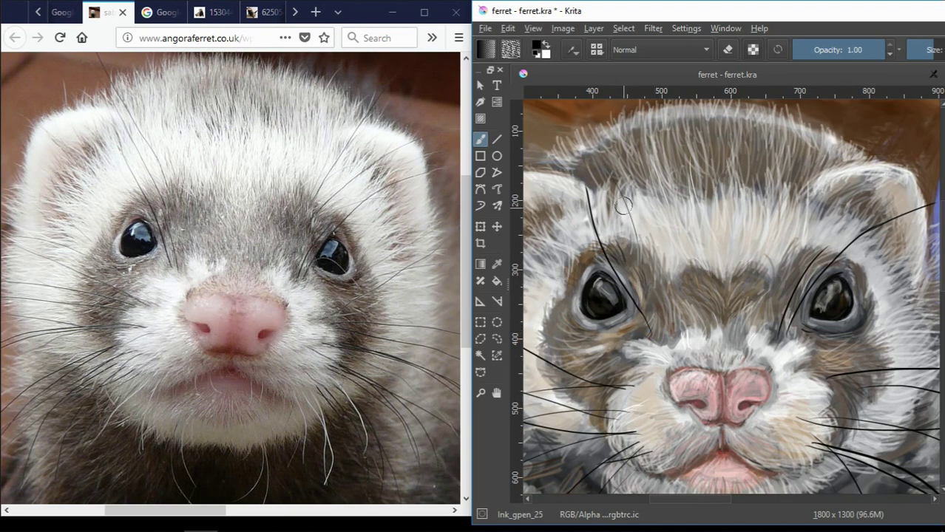
{"action": "key", "text": "ctrl+z"}
Settle on a whisker beside the left eye and add one above the right eye
{"action": "left_click_drag", "start_coordinate": [603, 141], "coordinate": [658, 311]}
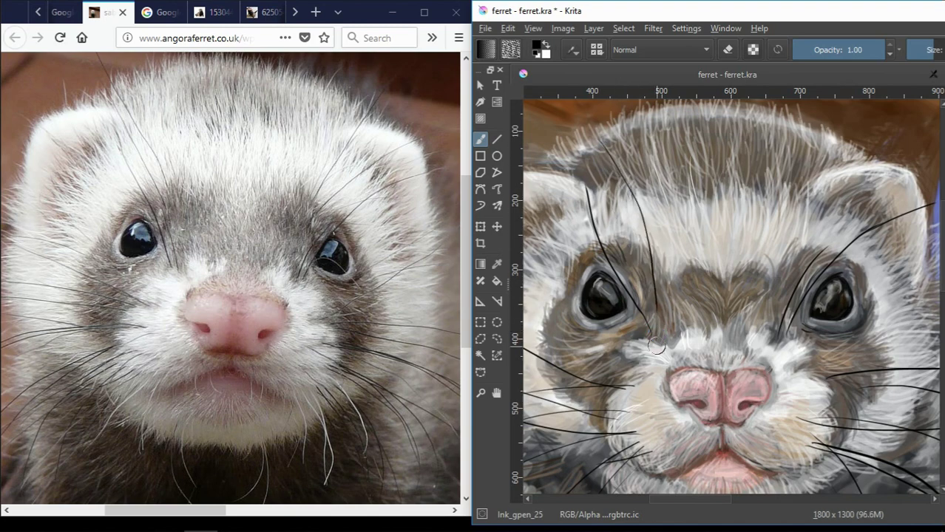
{"action": "key", "text": "ctrl+z"}
{"action": "key", "text": "ctrl+z"}
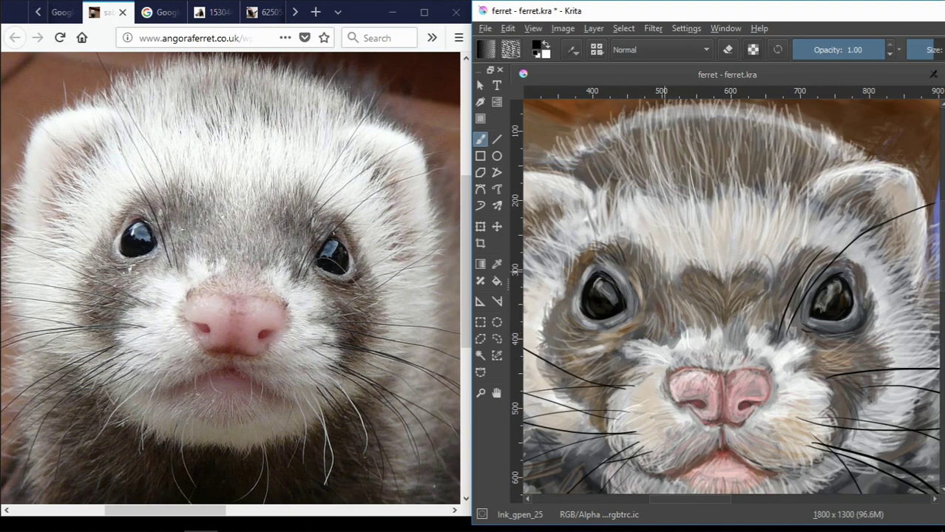
{"action": "mouse_move", "coordinate": [586, 126]}
{"action": "left_mouse_down"}
{"action": "mouse_move", "coordinate": [648, 326]}
{"action": "mouse_move", "coordinate": [573, 115]}
{"action": "left_mouse_up"}
{"action": "key", "text": "ctrl+z"}
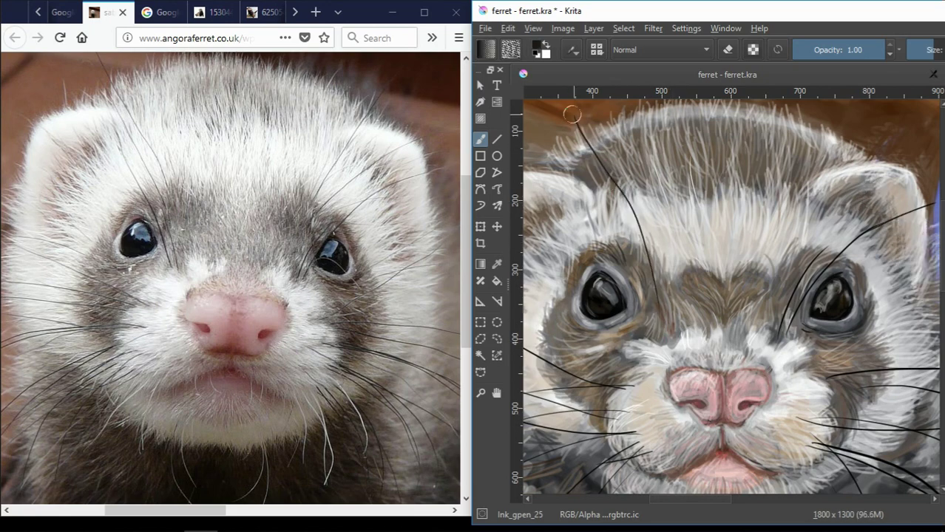
{"action": "left_click_drag", "start_coordinate": [588, 200], "coordinate": [650, 326]}
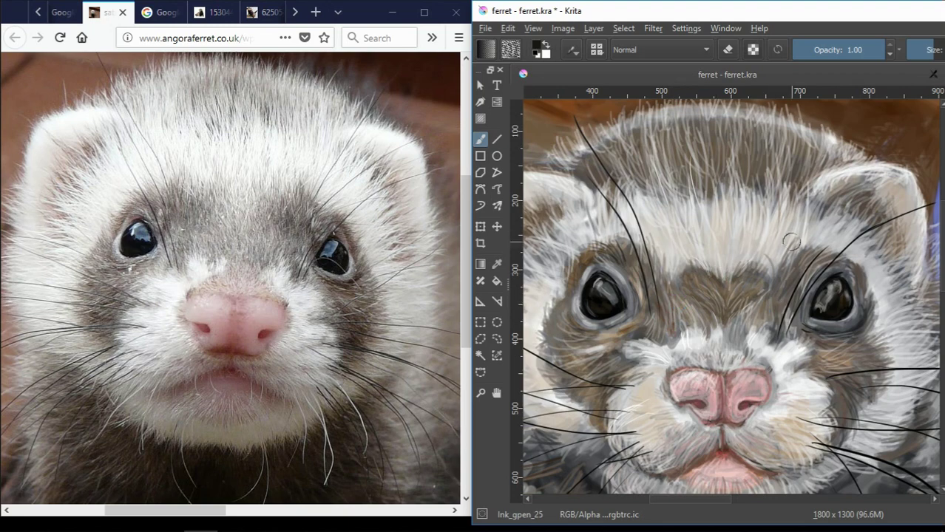
{"action": "left_click_drag", "start_coordinate": [785, 287], "coordinate": [861, 140]}
{"action": "key", "text": "minus"}
{"action": "scroll", "coordinate": [648, 319], "scroll_direction": "up", "scroll_amount": 2}
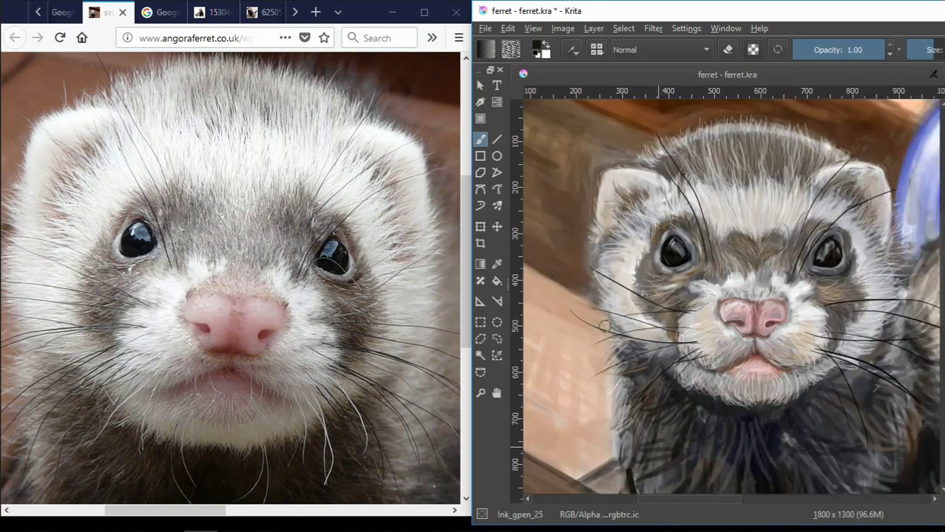
Paint curved whiskers out from the cheek and dark and light fur strokes on the neck
{"action": "left_click_drag", "start_coordinate": [165, 510], "coordinate": [101, 510]}
{"action": "scroll", "coordinate": [692, 316], "scroll_direction": "up", "scroll_amount": 1}
{"action": "left_click_drag", "start_coordinate": [692, 316], "coordinate": [613, 378]}
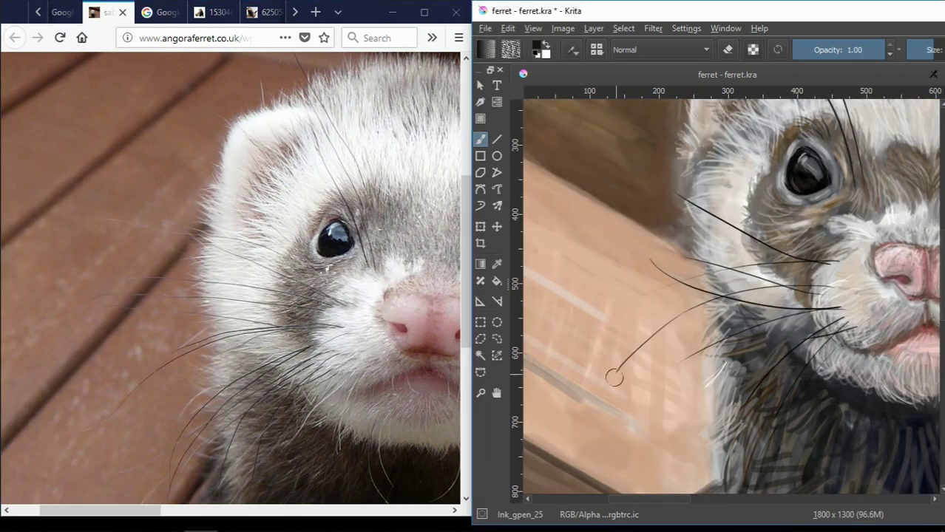
{"action": "key", "text": "ctrl+z"}
{"action": "left_click_drag", "start_coordinate": [728, 294], "coordinate": [631, 370]}
{"action": "left_click_drag", "start_coordinate": [765, 370], "coordinate": [648, 405]}
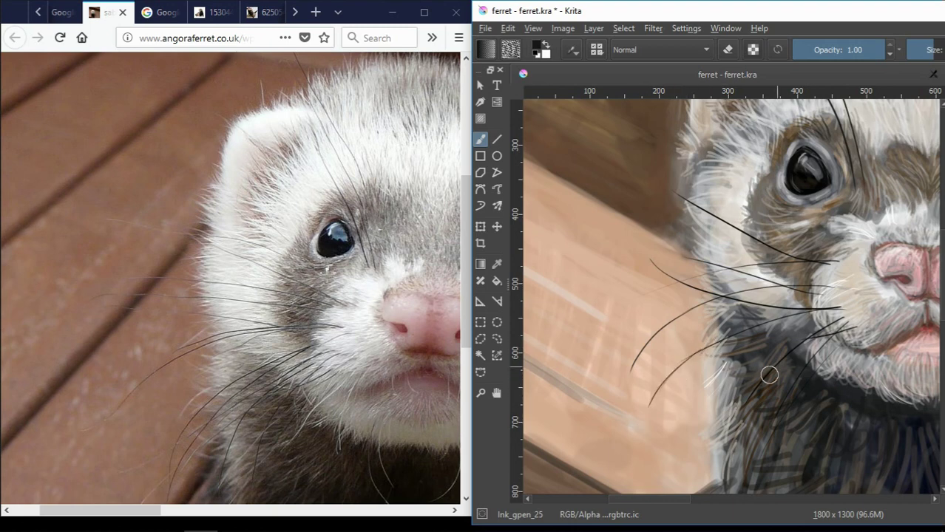
{"action": "left_click_drag", "start_coordinate": [756, 396], "coordinate": [728, 465]}
{"action": "left_click_drag", "start_coordinate": [732, 355], "coordinate": [695, 386]}
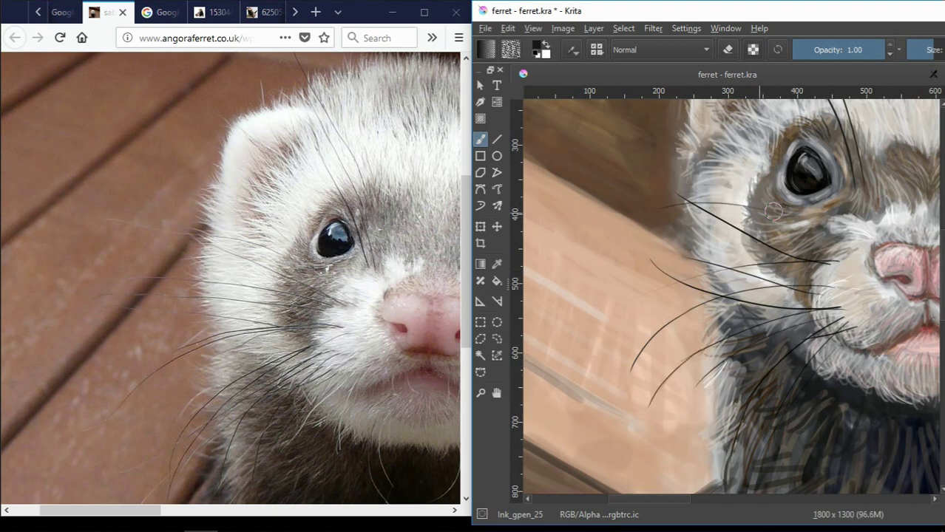
Switch to white and try a light stroke on the left cheek, then undo it
{"action": "key", "text": "2"}
{"action": "scroll", "coordinate": [822, 211], "scroll_direction": "up", "scroll_amount": 3}
{"action": "scroll", "coordinate": [822, 210], "scroll_direction": "up", "scroll_amount": 2}
{"action": "left_click", "coordinate": [549, 44]}
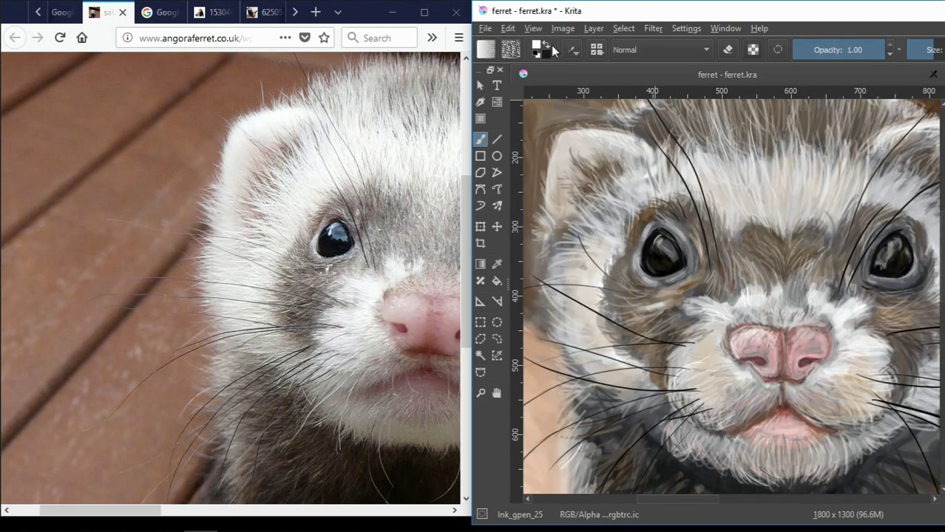
{"action": "left_click_drag", "start_coordinate": [567, 199], "coordinate": [596, 206]}
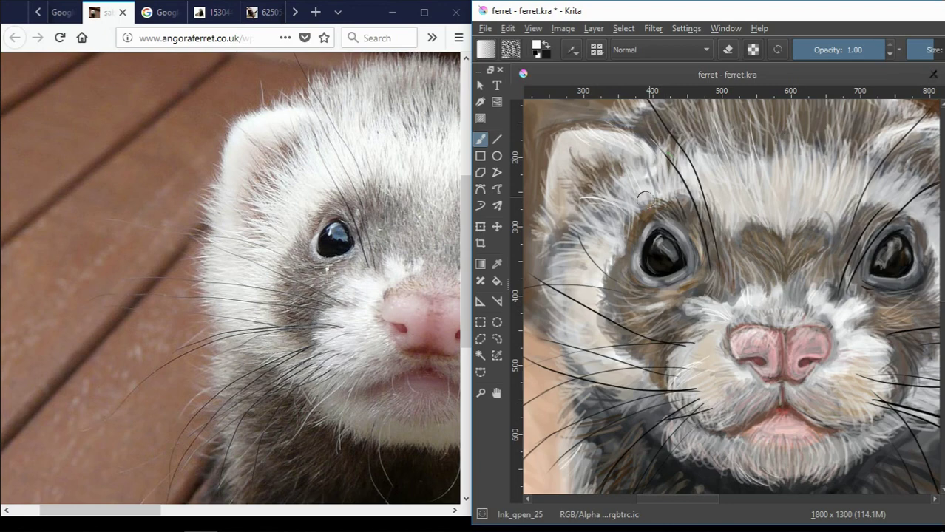
{"action": "key", "text": "ctrl+z"}
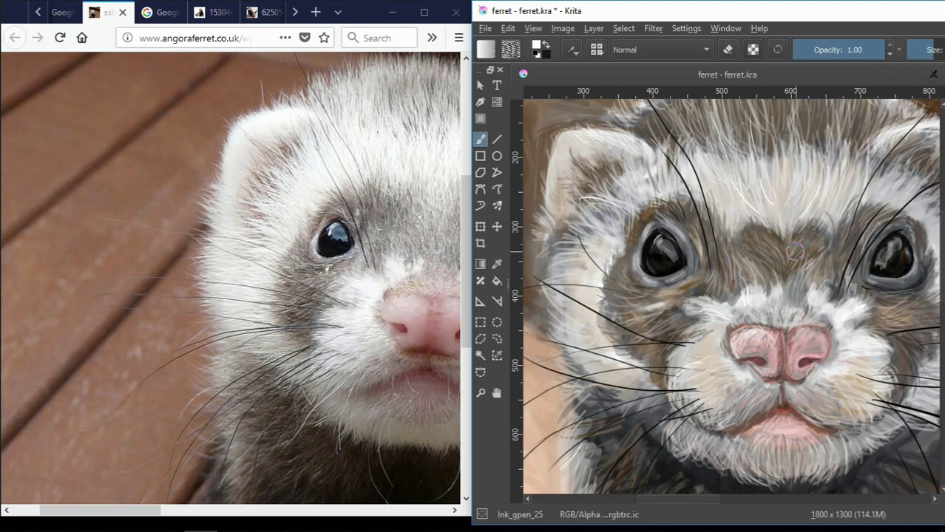
{"action": "scroll", "coordinate": [781, 235], "scroll_direction": "down", "scroll_amount": 3}
{"action": "scroll", "coordinate": [737, 330], "scroll_direction": "up", "scroll_amount": 2}
{"action": "left_click_drag", "start_coordinate": [628, 501], "coordinate": [663, 505]}
Paint thin white whiskers below the mouth on the right
{"action": "left_click_drag", "start_coordinate": [158, 509], "coordinate": [221, 509]}
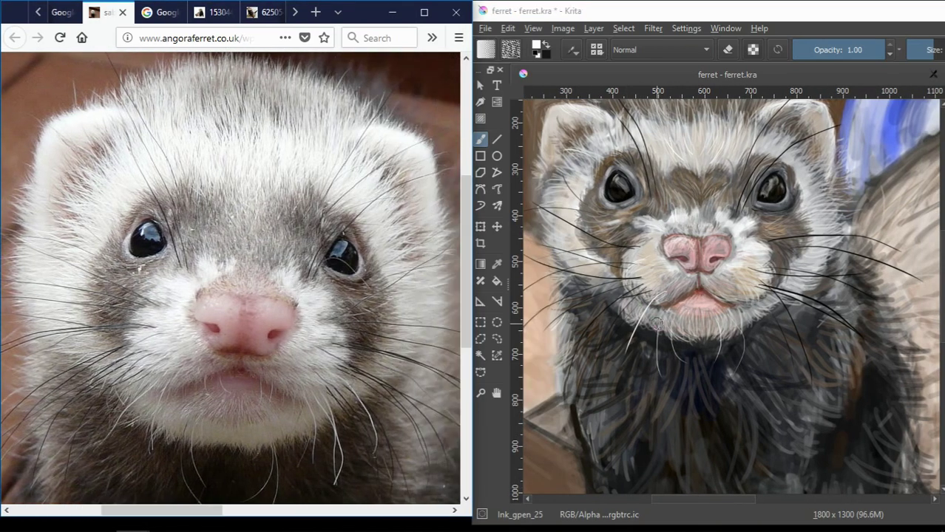
{"action": "mouse_move", "coordinate": [746, 299]}
{"action": "left_mouse_down"}
{"action": "mouse_move", "coordinate": [766, 348]}
{"action": "mouse_move", "coordinate": [770, 331]}
{"action": "mouse_move", "coordinate": [771, 358]}
{"action": "left_mouse_up"}
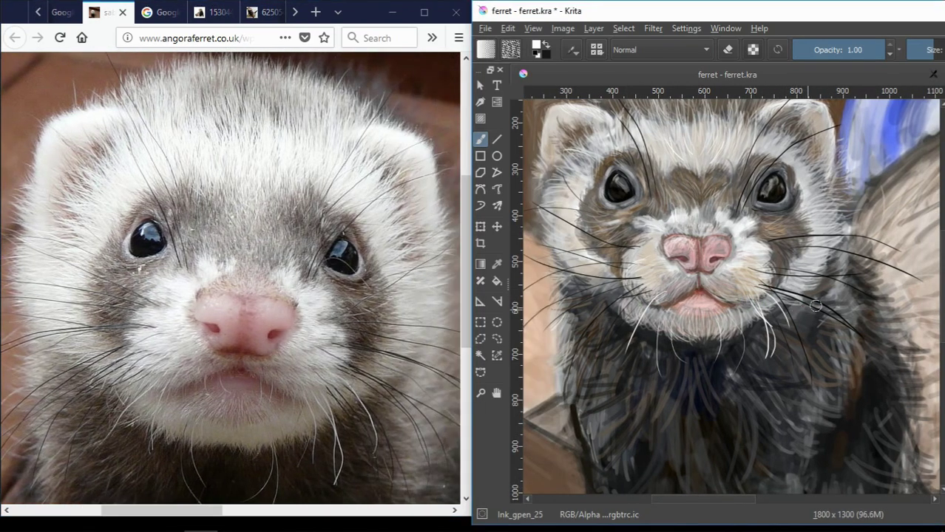
{"action": "scroll", "coordinate": [816, 306], "scroll_direction": "down", "scroll_amount": 2}
{"action": "scroll", "coordinate": [636, 317], "scroll_direction": "up", "scroll_amount": 2}
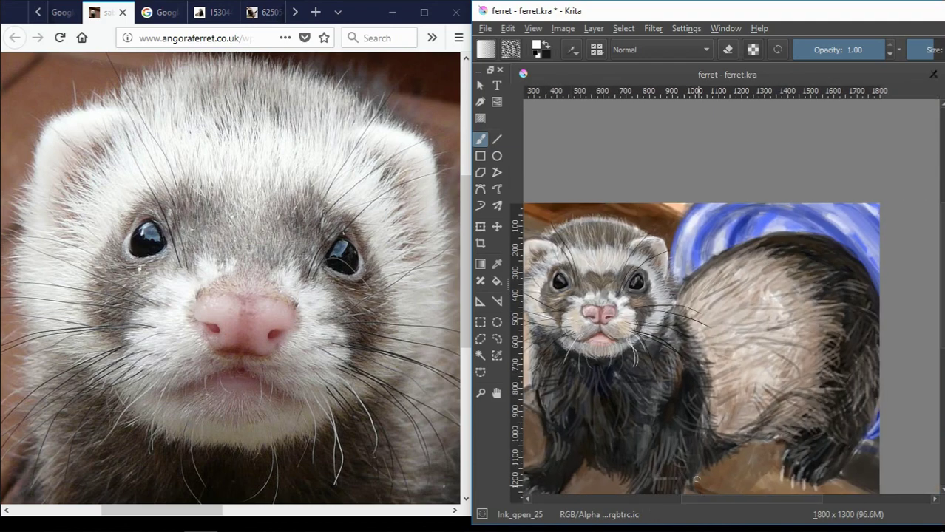
{"action": "scroll", "coordinate": [636, 314], "scroll_direction": "up", "scroll_amount": 3}
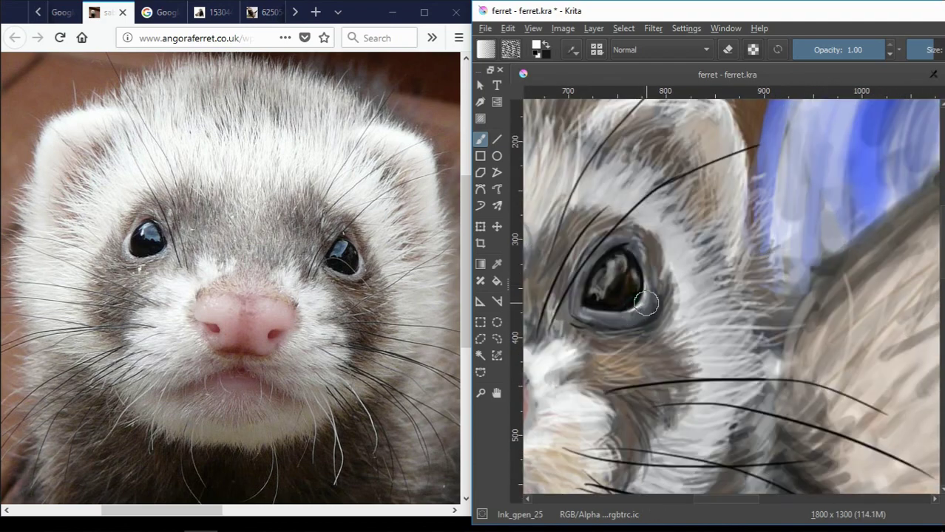
{"action": "scroll", "coordinate": [635, 295], "scroll_direction": "down", "scroll_amount": 4}
{"action": "scroll", "coordinate": [628, 266], "scroll_direction": "up", "scroll_amount": 3}
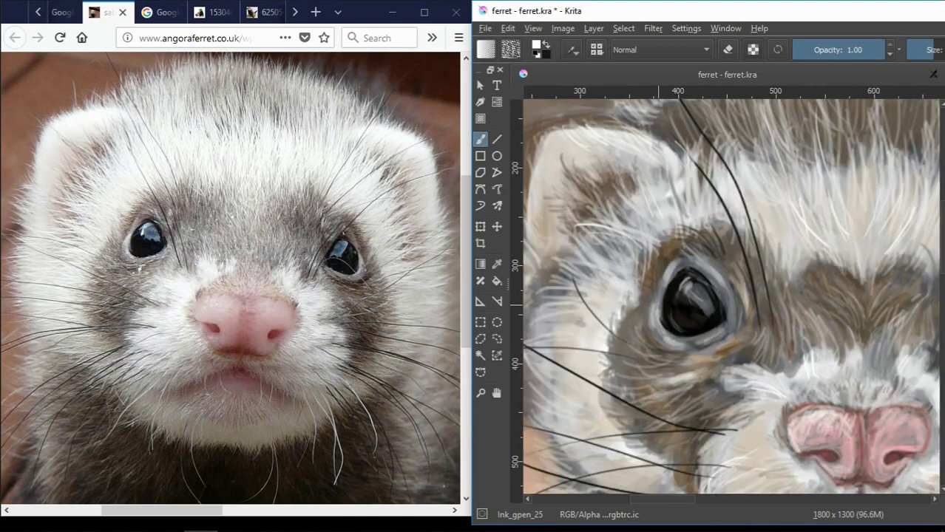
{"action": "scroll", "coordinate": [643, 288], "scroll_direction": "up", "scroll_amount": 2}
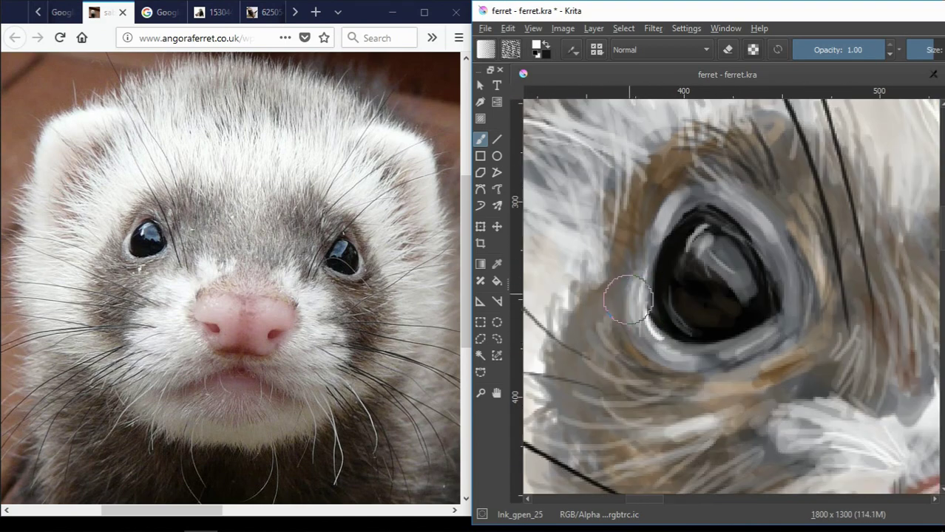
Refine the left eye's edge with light strokes and a dark colour picked from the eye
{"action": "left_click_drag", "start_coordinate": [618, 284], "coordinate": [617, 326]}
{"action": "left_click", "coordinate": [678, 221], "text": "ctrl"}
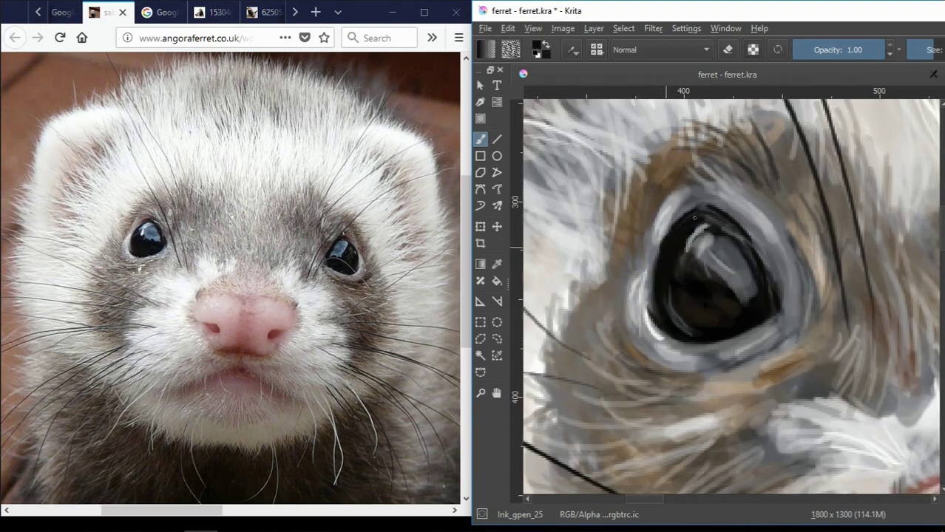
{"action": "left_click_drag", "start_coordinate": [706, 207], "coordinate": [713, 237]}
{"action": "scroll", "coordinate": [709, 236], "scroll_direction": "down", "scroll_amount": 2}
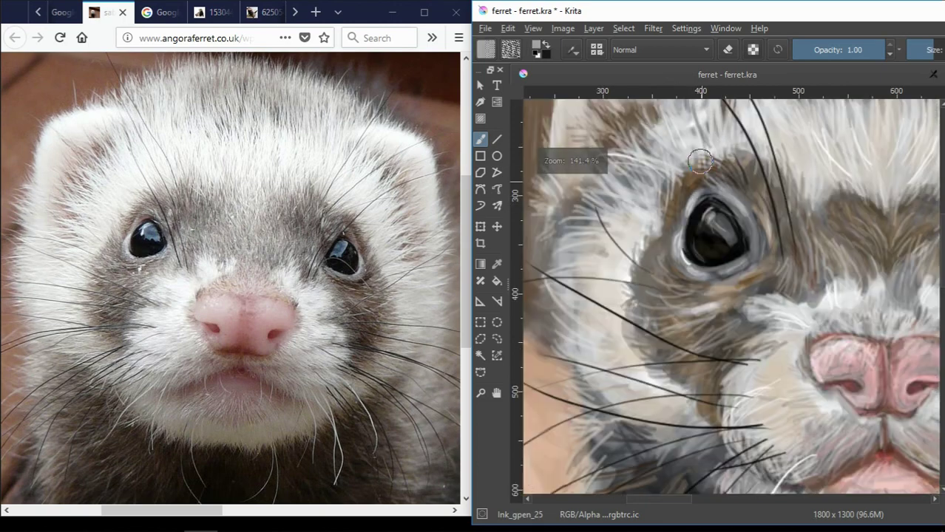
{"action": "left_click", "coordinate": [699, 231], "text": "ctrl"}
{"action": "scroll", "coordinate": [699, 231], "scroll_direction": "down", "scroll_amount": 2}
{"action": "scroll", "coordinate": [724, 274], "scroll_direction": "up", "scroll_amount": 3}
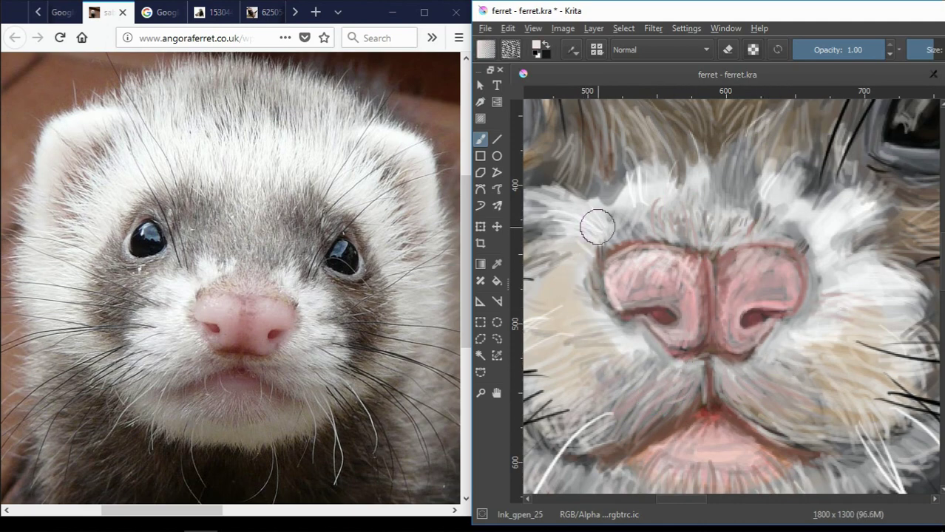
Switch back to white and paint fur strokes on the muzzle bridge left of the nose
{"action": "left_click_drag", "start_coordinate": [640, 203], "coordinate": [770, 222]}
{"action": "key", "text": "x"}
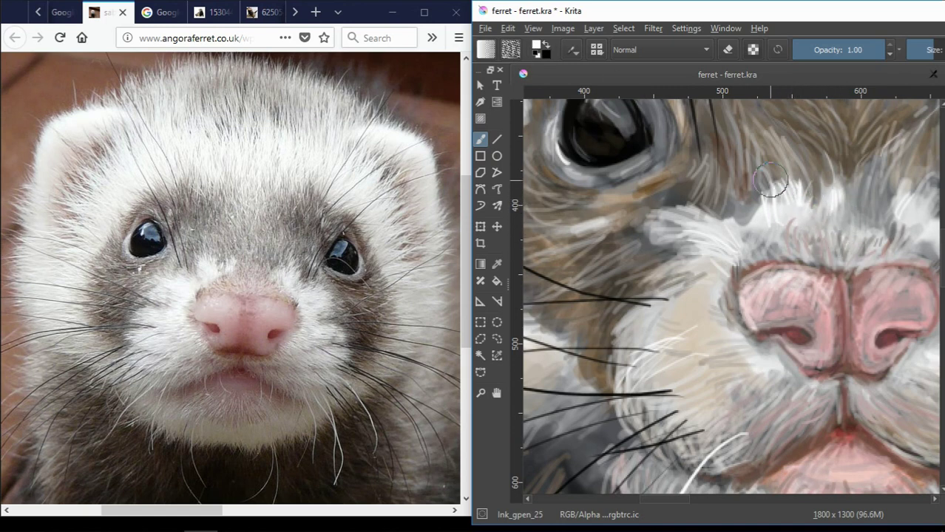
{"action": "mouse_move", "coordinate": [728, 210]}
{"action": "left_mouse_down"}
{"action": "mouse_move", "coordinate": [714, 251]}
{"action": "mouse_move", "coordinate": [687, 236]}
{"action": "mouse_move", "coordinate": [721, 218]}
{"action": "left_mouse_up"}
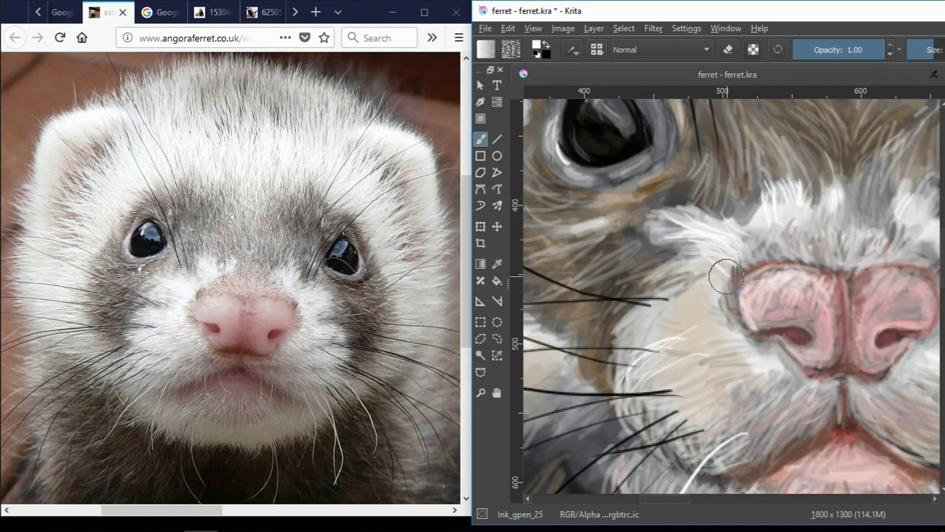
{"action": "scroll", "coordinate": [767, 266], "scroll_direction": "down", "scroll_amount": 4}
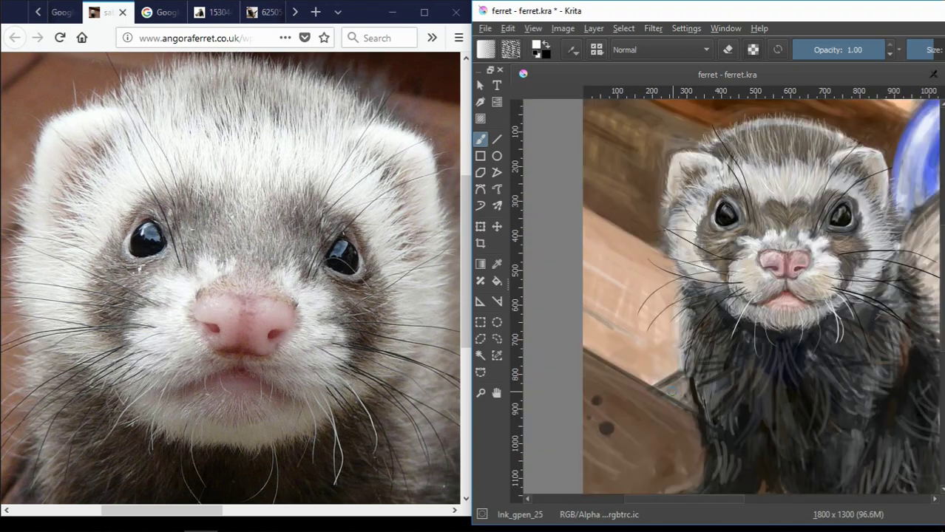
{"action": "left_click_drag", "start_coordinate": [671, 499], "coordinate": [780, 499]}
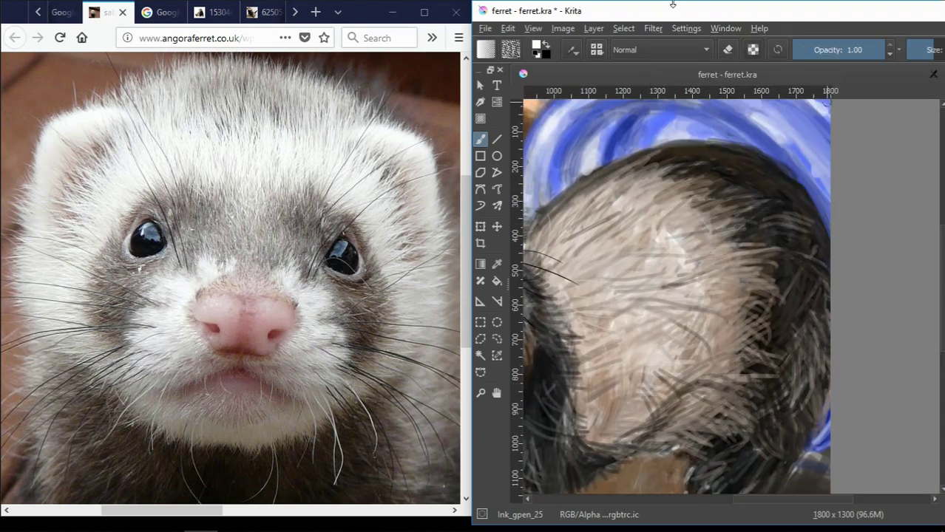
Maximize Krita and bring the paws and the painting's bottom-right corner into view
{"action": "double_click", "coordinate": [673, 6]}
{"action": "scroll", "coordinate": [586, 243], "scroll_direction": "down", "scroll_amount": 3}
{"action": "scroll", "coordinate": [587, 243], "scroll_direction": "down", "scroll_amount": 2}
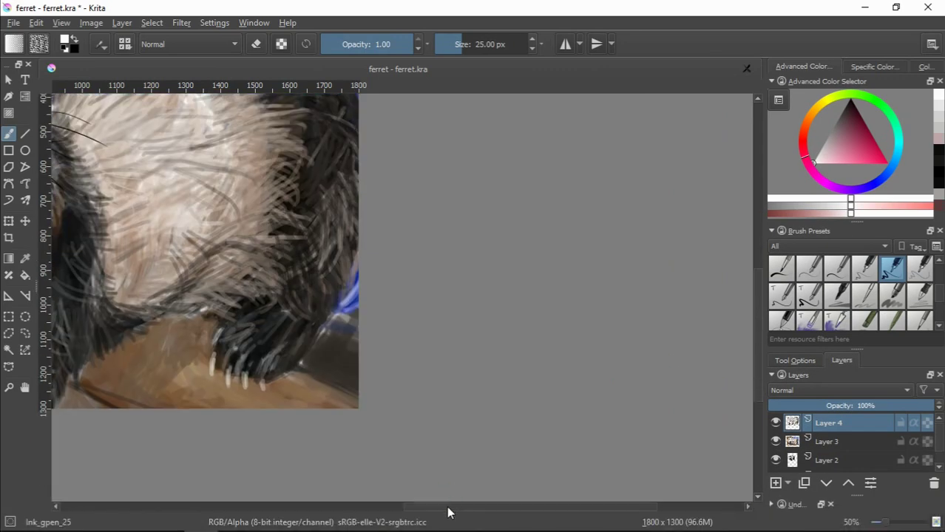
{"action": "left_click_drag", "start_coordinate": [448, 512], "coordinate": [329, 512]}
{"action": "scroll", "coordinate": [582, 355], "scroll_direction": "up", "scroll_amount": 2}
{"action": "scroll", "coordinate": [581, 354], "scroll_direction": "down", "scroll_amount": 1}
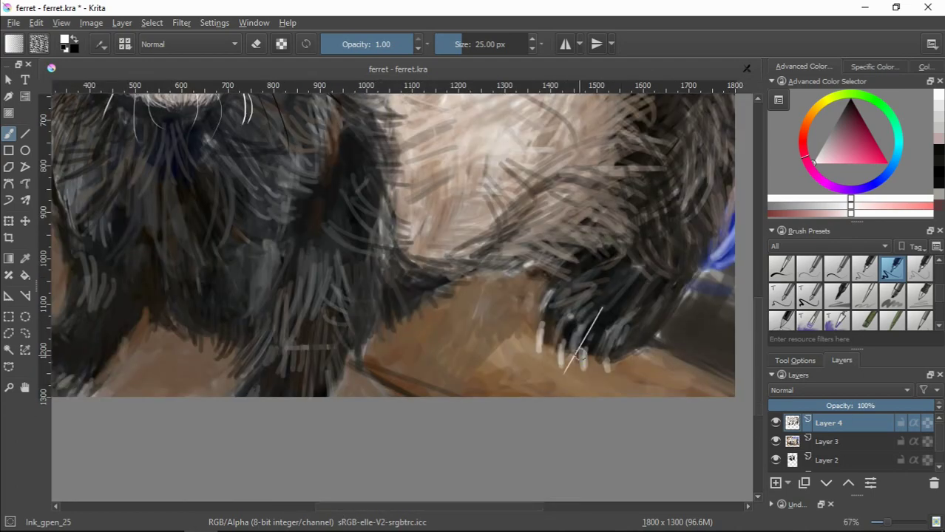
Hand-write a white signature with the date beneath it in the bottom-right corner
{"action": "left_click_drag", "start_coordinate": [600, 285], "coordinate": [610, 346]}
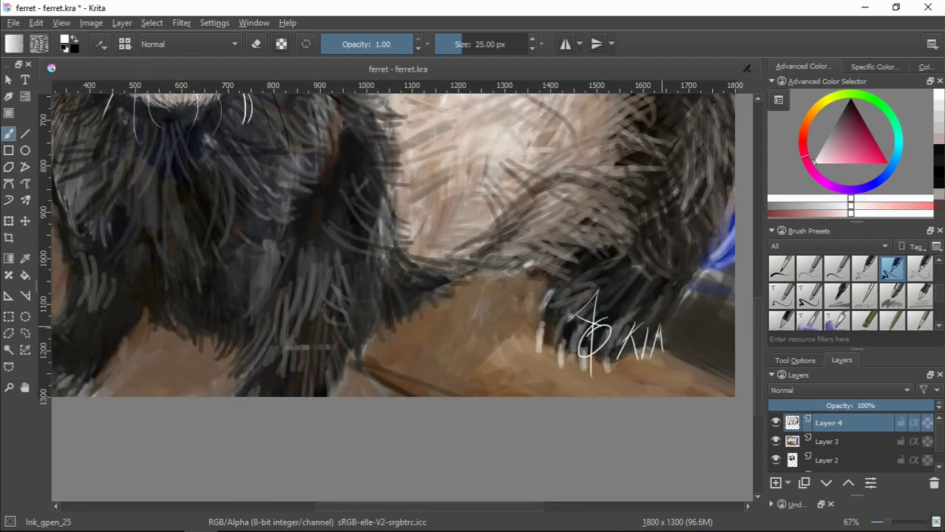
{"action": "left_click_drag", "start_coordinate": [662, 325], "coordinate": [674, 364]}
{"action": "mouse_move", "coordinate": [690, 362]}
{"action": "left_mouse_down"}
{"action": "mouse_move", "coordinate": [704, 325]}
{"action": "mouse_move", "coordinate": [715, 358]}
{"action": "left_mouse_up"}
{"action": "left_click", "coordinate": [721, 357]}
{"action": "left_click_drag", "start_coordinate": [615, 370], "coordinate": [604, 392]}
{"action": "mouse_move", "coordinate": [627, 369]}
{"action": "left_mouse_down"}
{"action": "mouse_move", "coordinate": [623, 393]}
{"action": "mouse_move", "coordinate": [640, 394]}
{"action": "left_mouse_up"}
{"action": "left_click_drag", "start_coordinate": [668, 365], "coordinate": [660, 392]}
{"action": "left_click_drag", "start_coordinate": [671, 370], "coordinate": [675, 390]}
{"action": "scroll", "coordinate": [657, 429], "scroll_direction": "down", "scroll_amount": 3, "text": "ctrl"}
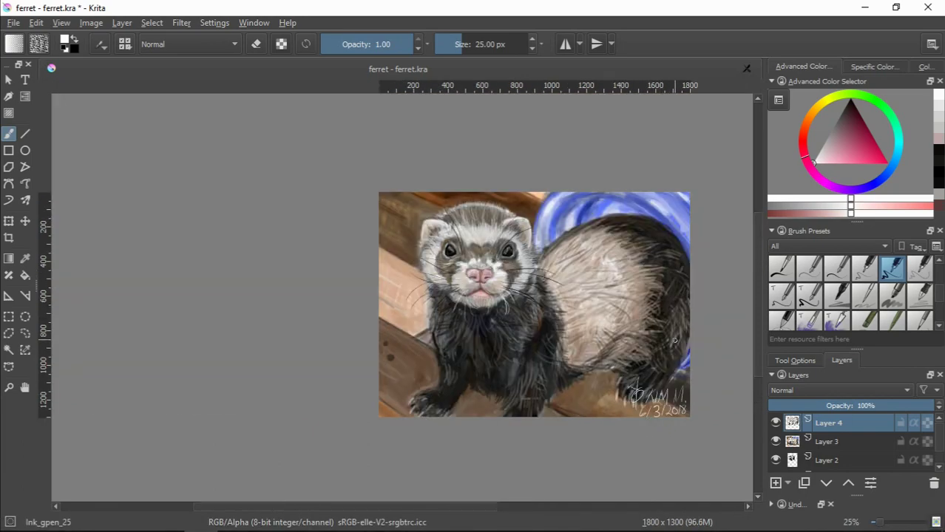
Save the painting to ferret.kra and export a PNG copy as ferret.png
{"action": "left_click", "coordinate": [13, 22]}
{"action": "left_click", "coordinate": [42, 89]}
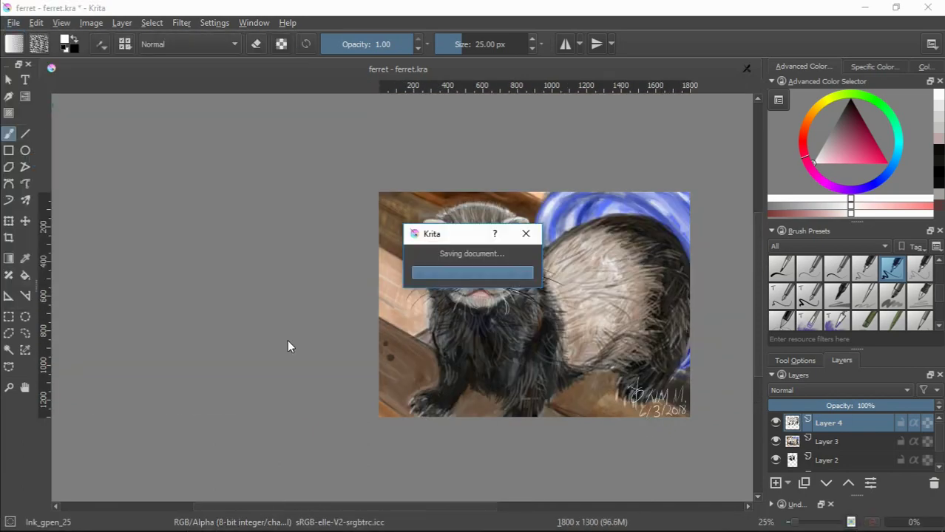
{"action": "left_click", "coordinate": [13, 22]}
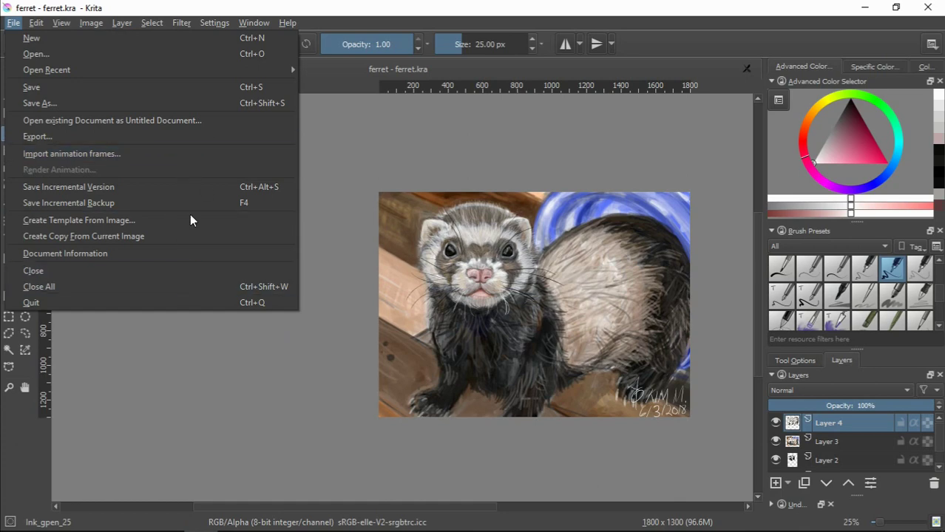
{"action": "left_click", "coordinate": [203, 136]}
{"action": "left_click", "coordinate": [626, 398]}
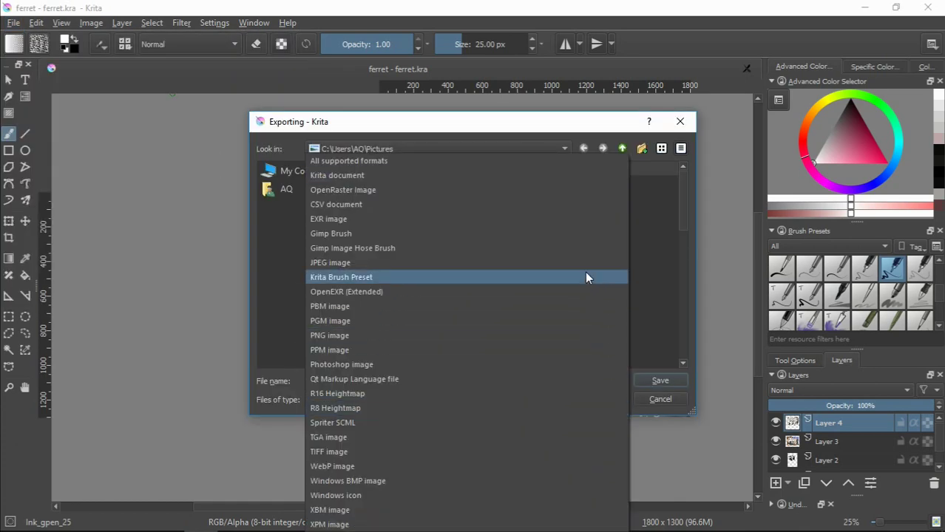
{"action": "left_click", "coordinate": [574, 337]}
{"action": "left_click", "coordinate": [658, 380]}
{"action": "left_click", "coordinate": [527, 334]}
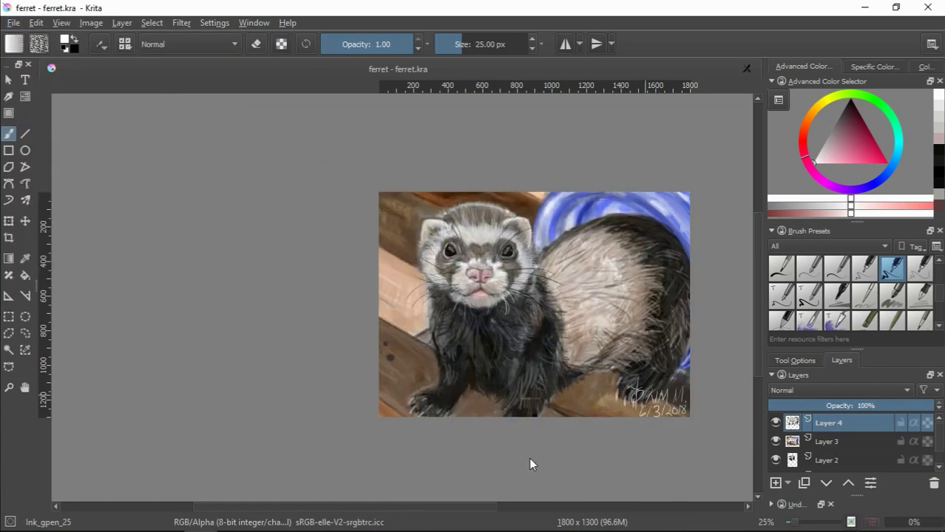